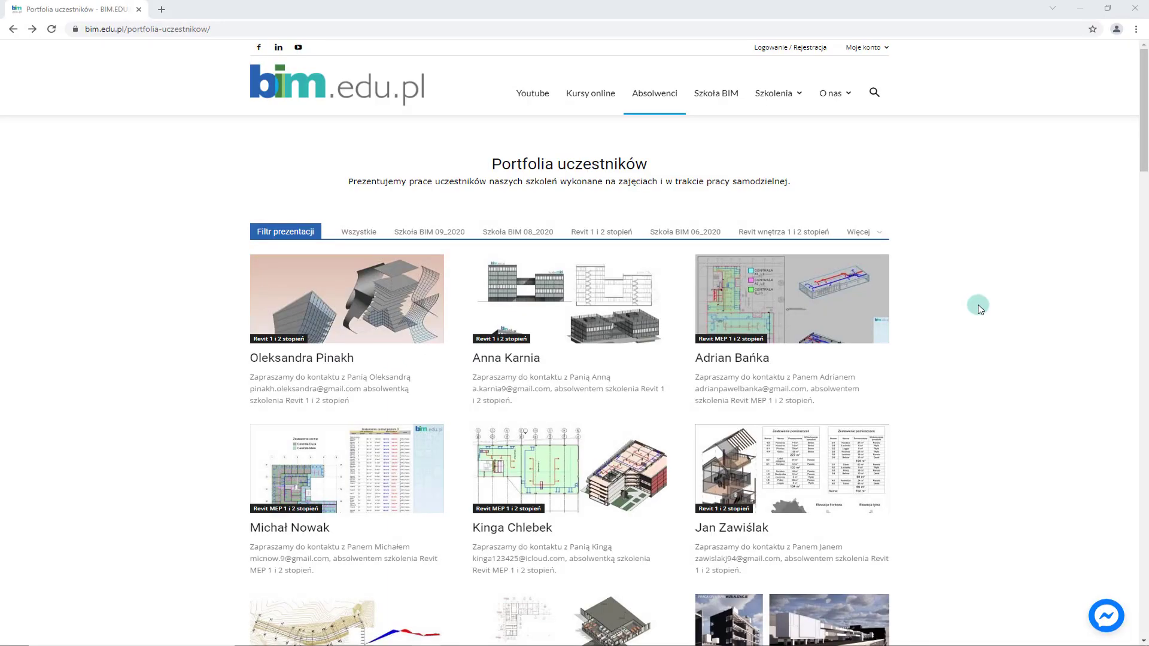
Scroll down through the open page and back up
{"action": "scroll", "coordinate": [979, 309], "scroll_direction": "down", "scroll_amount": 1}
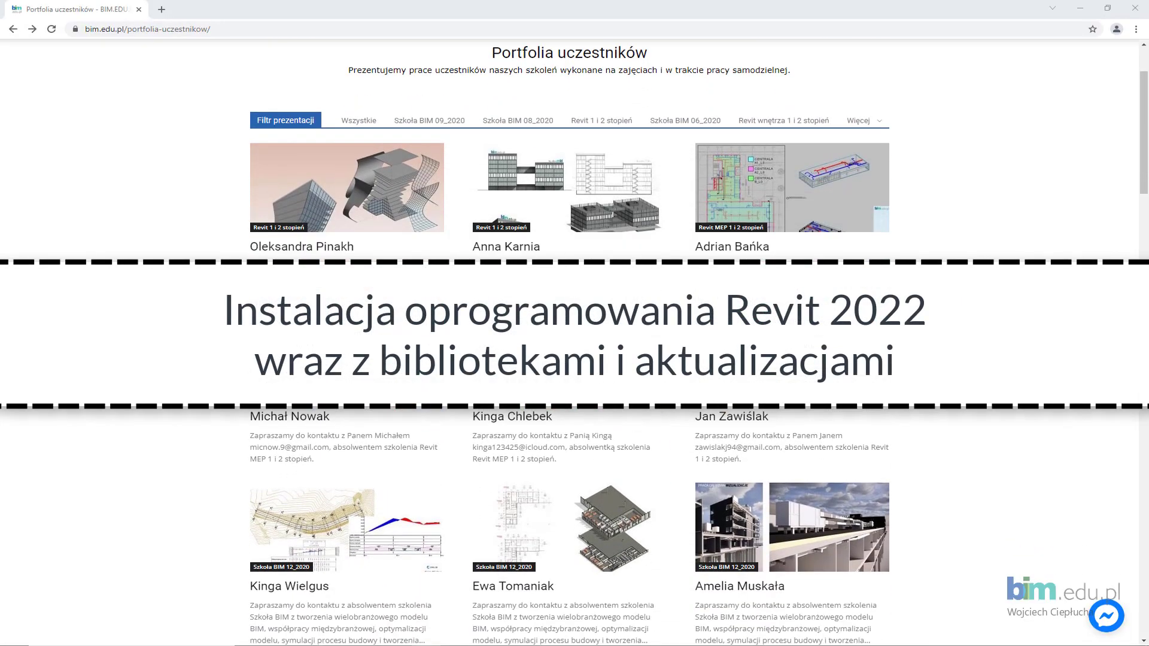
{"action": "scroll", "coordinate": [979, 308], "scroll_direction": "down", "scroll_amount": 2}
{"action": "scroll", "coordinate": [979, 308], "scroll_direction": "down", "scroll_amount": 1}
{"action": "scroll", "coordinate": [979, 308], "scroll_direction": "down", "scroll_amount": 1}
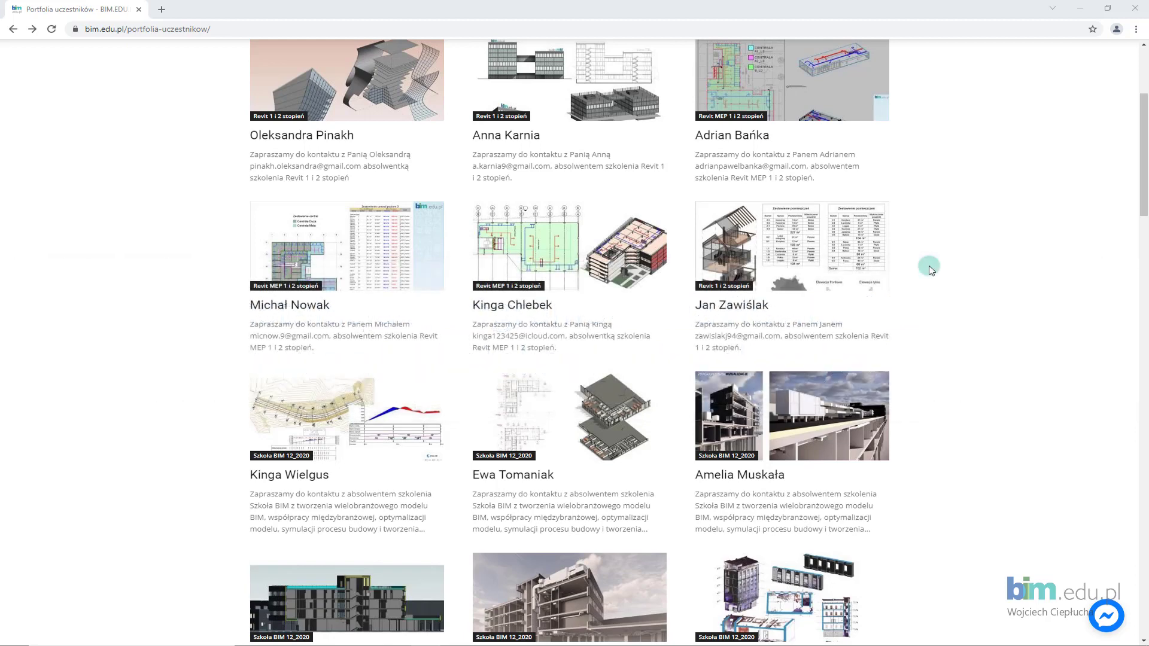
{"action": "scroll", "coordinate": [930, 269], "scroll_direction": "down", "scroll_amount": 1}
{"action": "scroll", "coordinate": [929, 270], "scroll_direction": "down", "scroll_amount": 2}
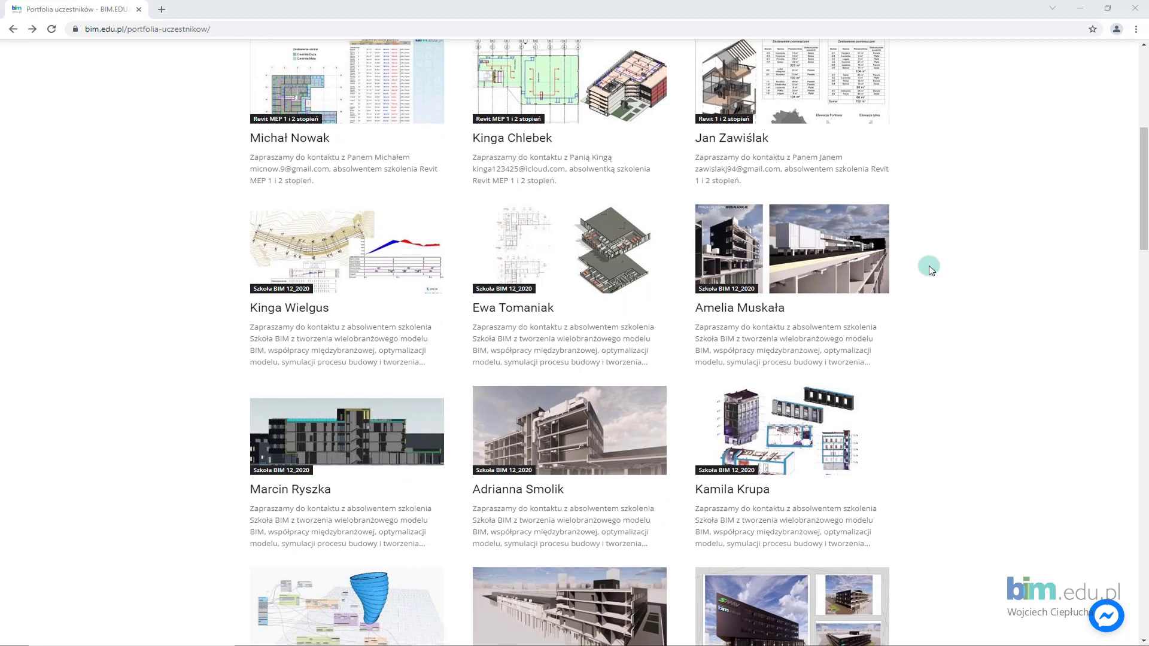
{"action": "scroll", "coordinate": [930, 269], "scroll_direction": "down", "scroll_amount": 1}
{"action": "scroll", "coordinate": [929, 269], "scroll_direction": "down", "scroll_amount": 2}
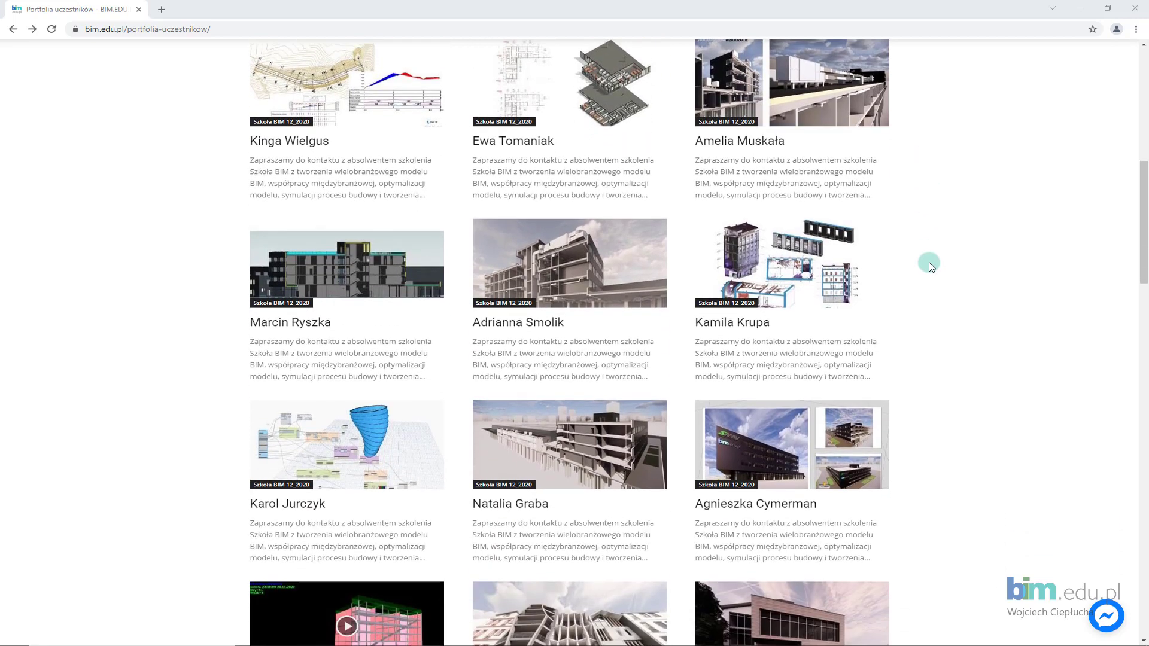
{"action": "scroll", "coordinate": [930, 262], "scroll_direction": "down", "scroll_amount": 2}
{"action": "scroll", "coordinate": [929, 262], "scroll_direction": "down", "scroll_amount": 2}
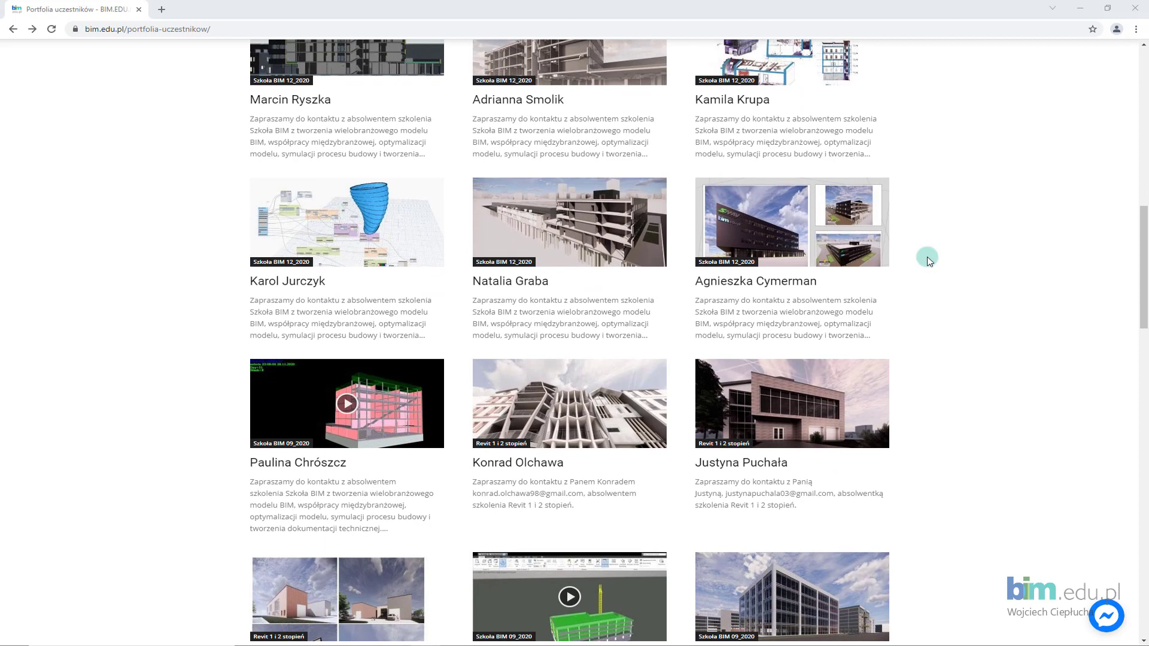
{"action": "scroll", "coordinate": [927, 259], "scroll_direction": "up", "scroll_amount": 4}
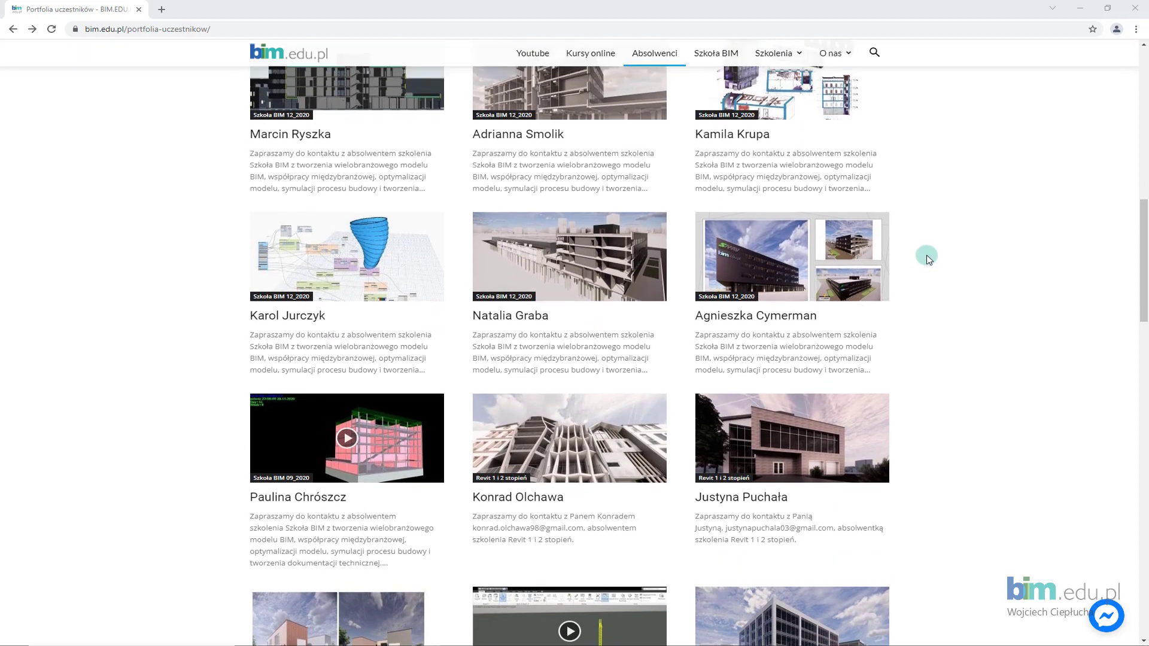
Go to google.pl and search for 'education autodesk software'
{"action": "left_click", "coordinate": [317, 30]}
{"action": "type", "text": "g"}
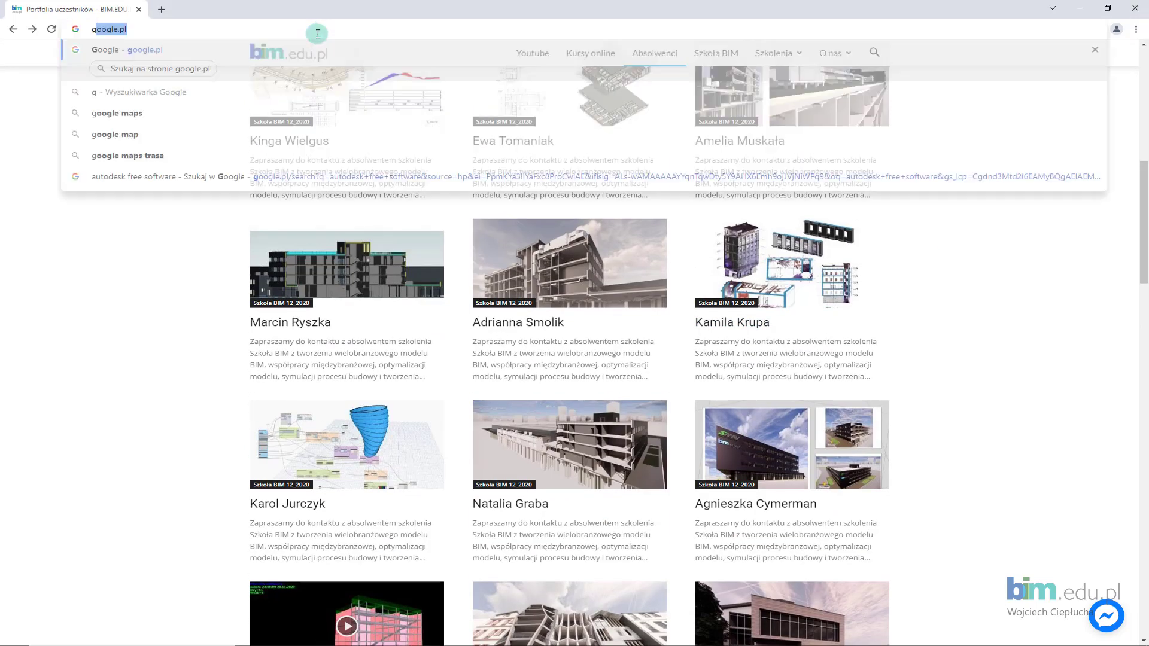
{"action": "type", "text": "oogle.pl"}
{"action": "key", "text": "Return"}
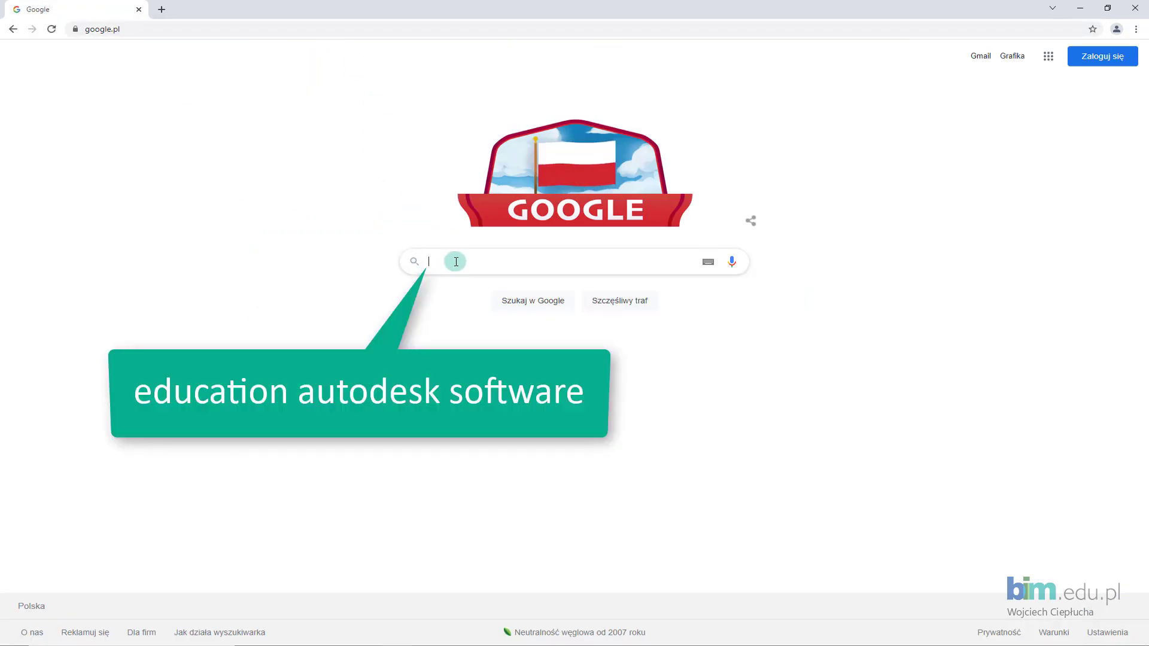
{"action": "type", "text": "education autodesk software"}
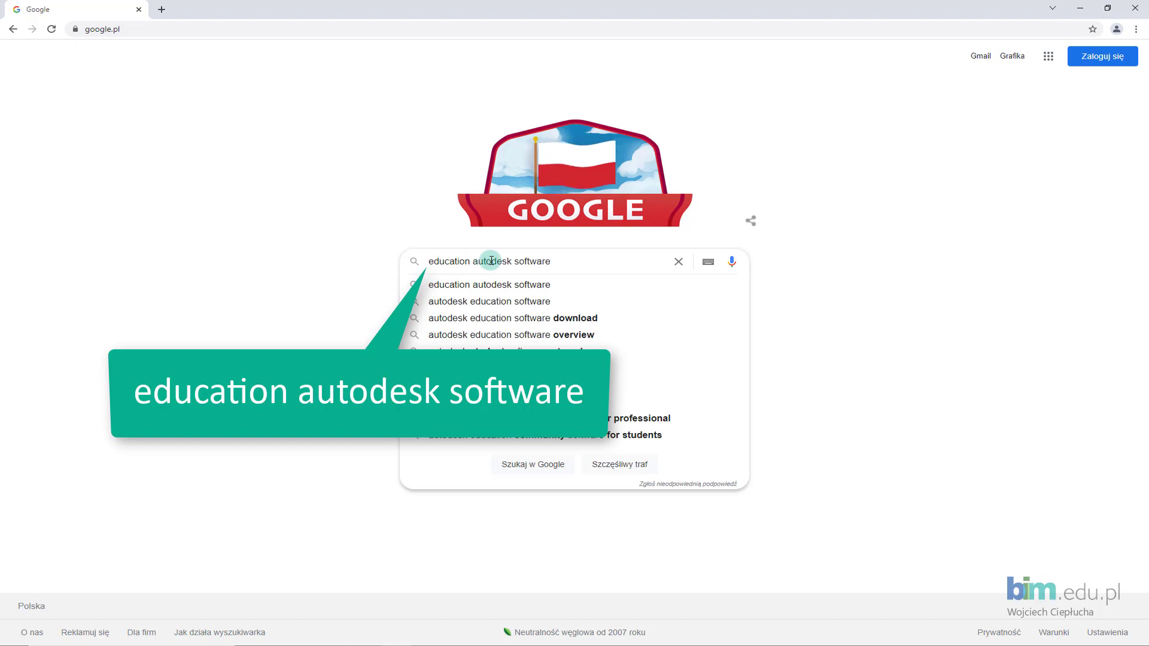
{"action": "key", "text": "Return"}
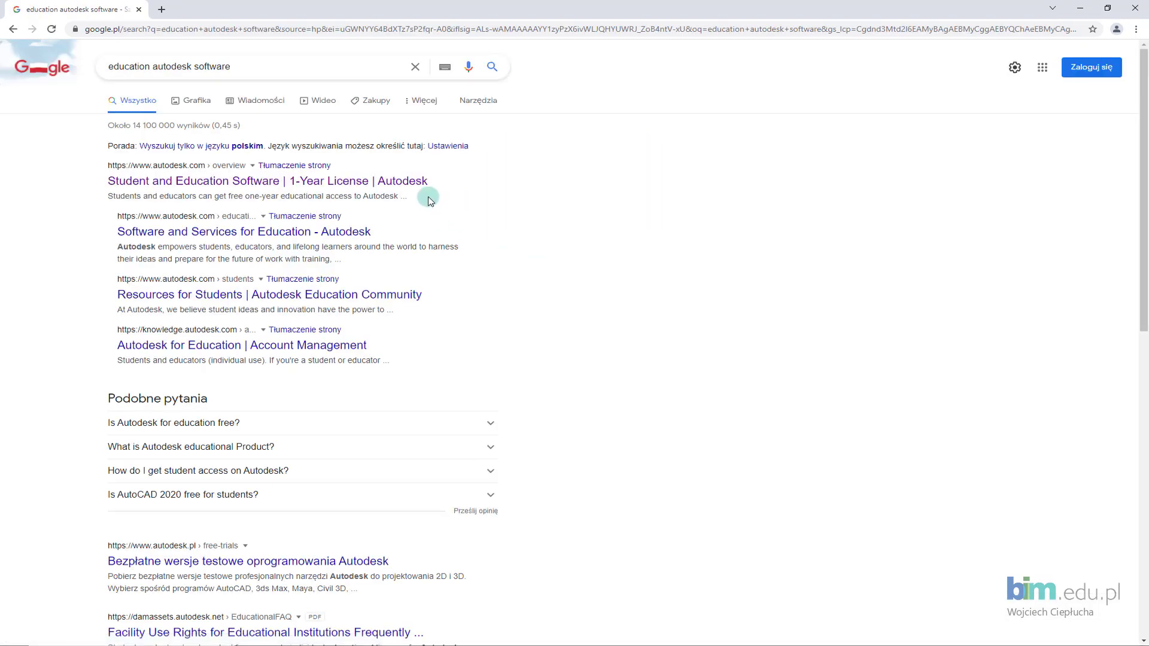
Open the 'Student and Education Software | 1-Year License' result and dismiss the translation offer
{"action": "left_click", "coordinate": [408, 183]}
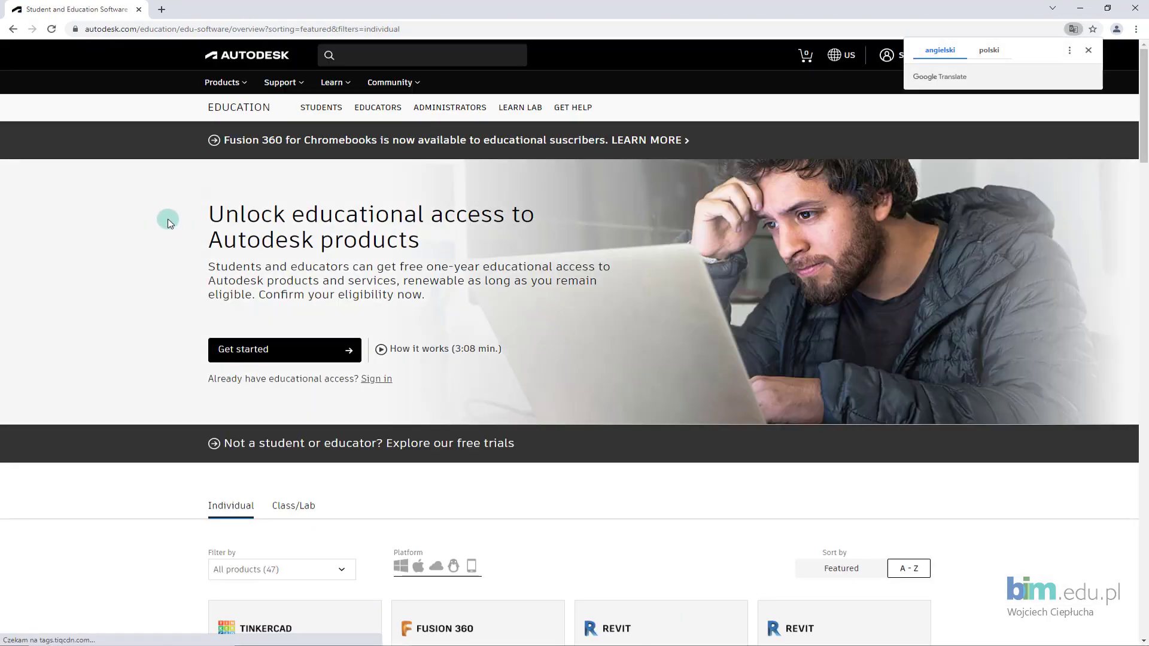
{"action": "scroll", "coordinate": [167, 221], "scroll_direction": "down", "scroll_amount": 1}
{"action": "scroll", "coordinate": [167, 221], "scroll_direction": "down", "scroll_amount": 1}
{"action": "scroll", "coordinate": [160, 214], "scroll_direction": "down", "scroll_amount": 1}
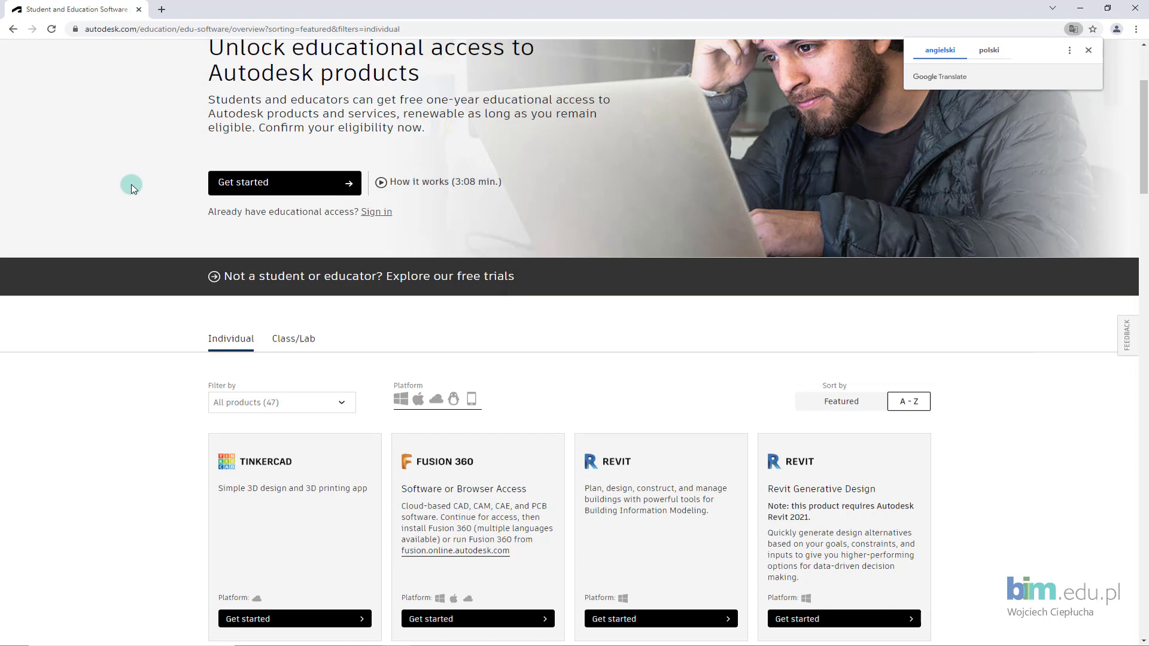
{"action": "scroll", "coordinate": [554, 282], "scroll_direction": "down", "scroll_amount": 2}
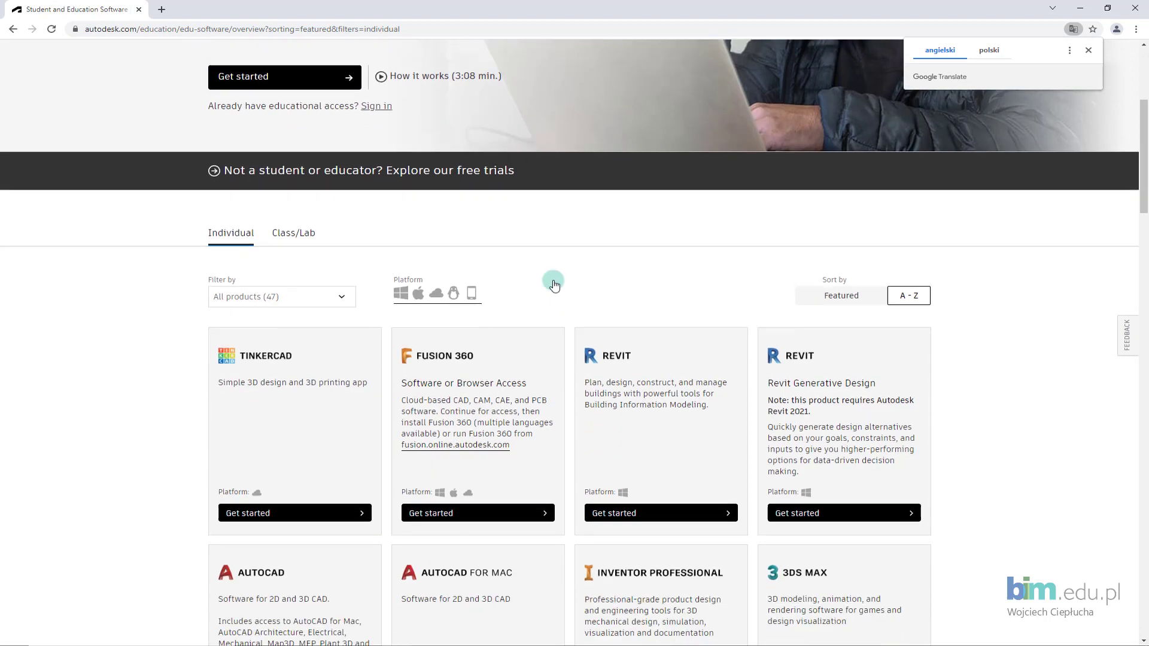
{"action": "scroll", "coordinate": [553, 281], "scroll_direction": "down", "scroll_amount": 2}
{"action": "scroll", "coordinate": [634, 293], "scroll_direction": "down", "scroll_amount": 2}
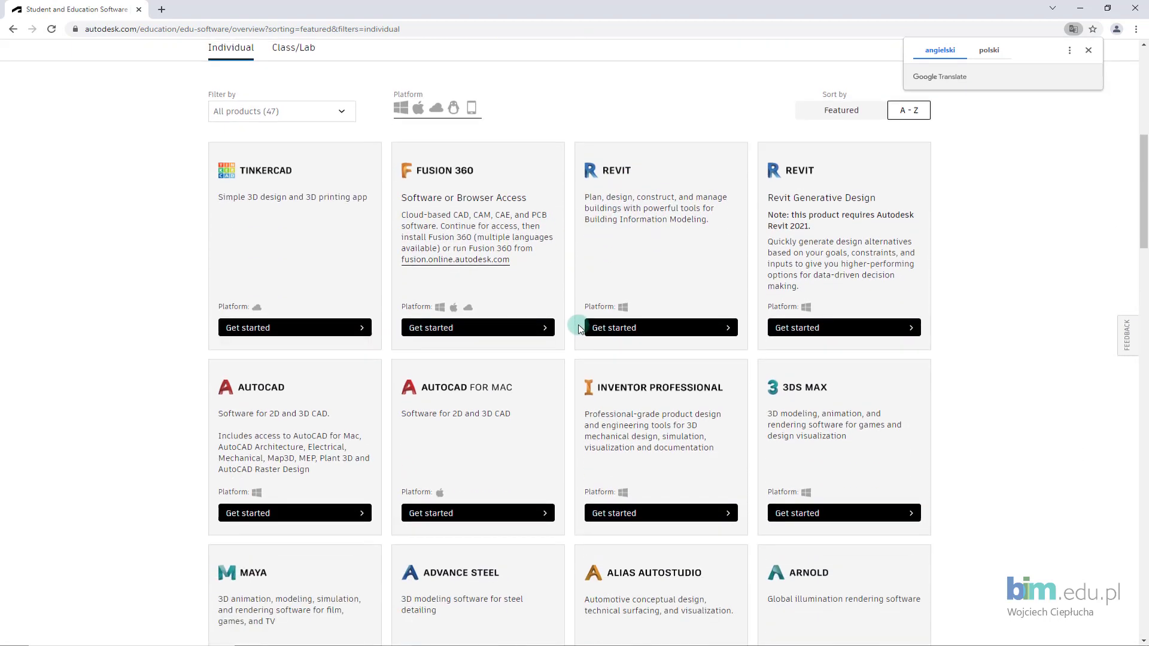
{"action": "scroll", "coordinate": [586, 302], "scroll_direction": "down", "scroll_amount": 2}
{"action": "left_click", "coordinate": [1089, 49]}
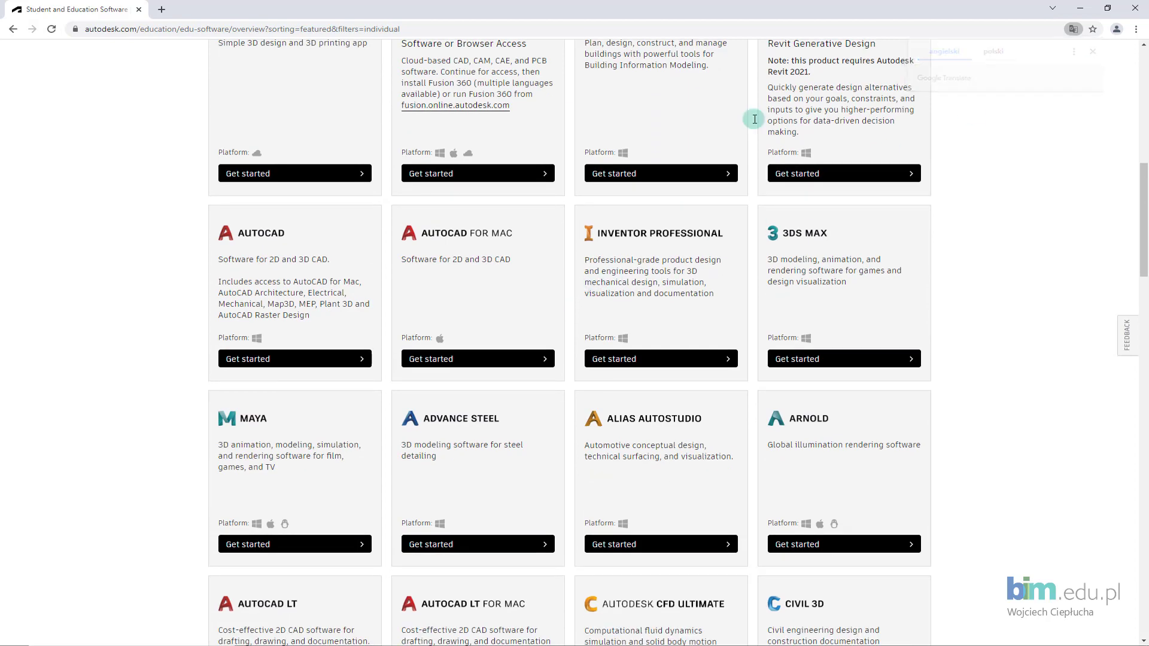
{"action": "scroll", "coordinate": [680, 134], "scroll_direction": "up", "scroll_amount": 3}
{"action": "scroll", "coordinate": [548, 180], "scroll_direction": "up", "scroll_amount": 2}
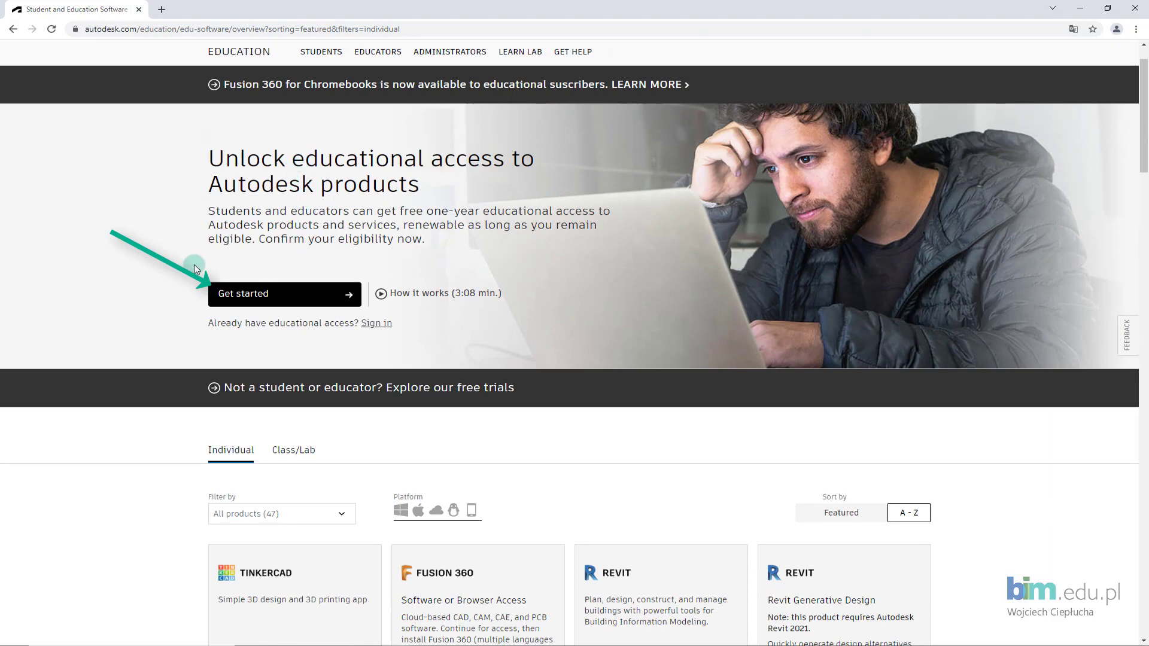
Start creating a new education account and set the country to Poland
{"action": "left_click", "coordinate": [294, 292]}
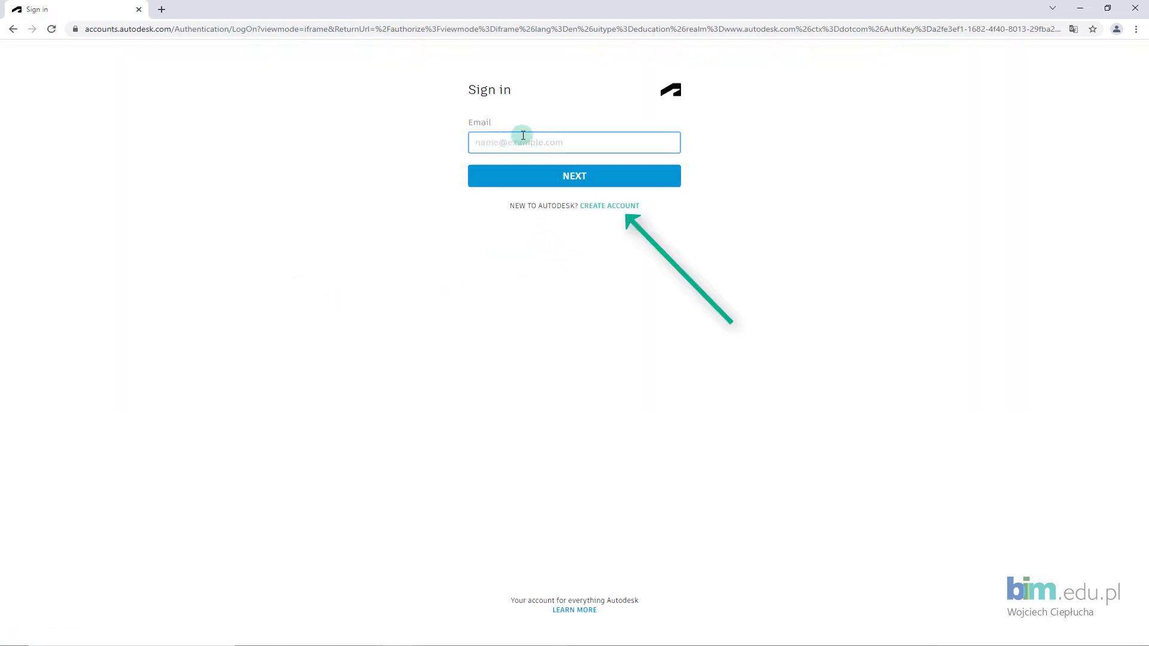
{"action": "left_click", "coordinate": [600, 206]}
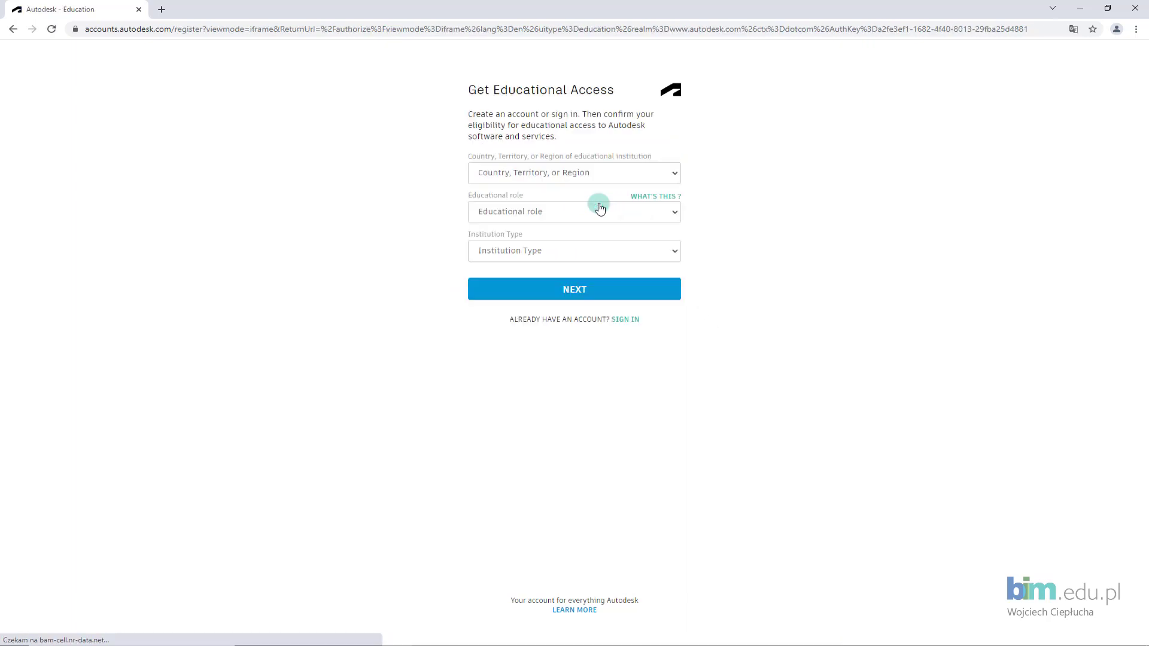
{"action": "left_click", "coordinate": [575, 175]}
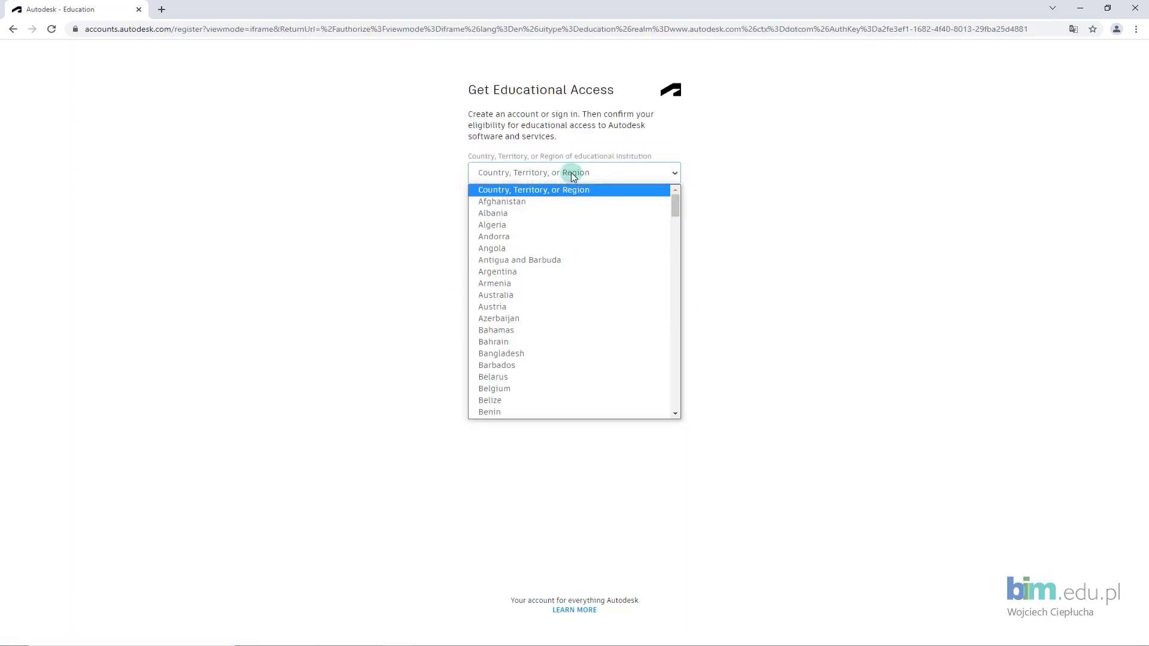
{"action": "type", "text": "p"}
{"action": "scroll", "coordinate": [501, 372], "scroll_direction": "down", "scroll_amount": 3}
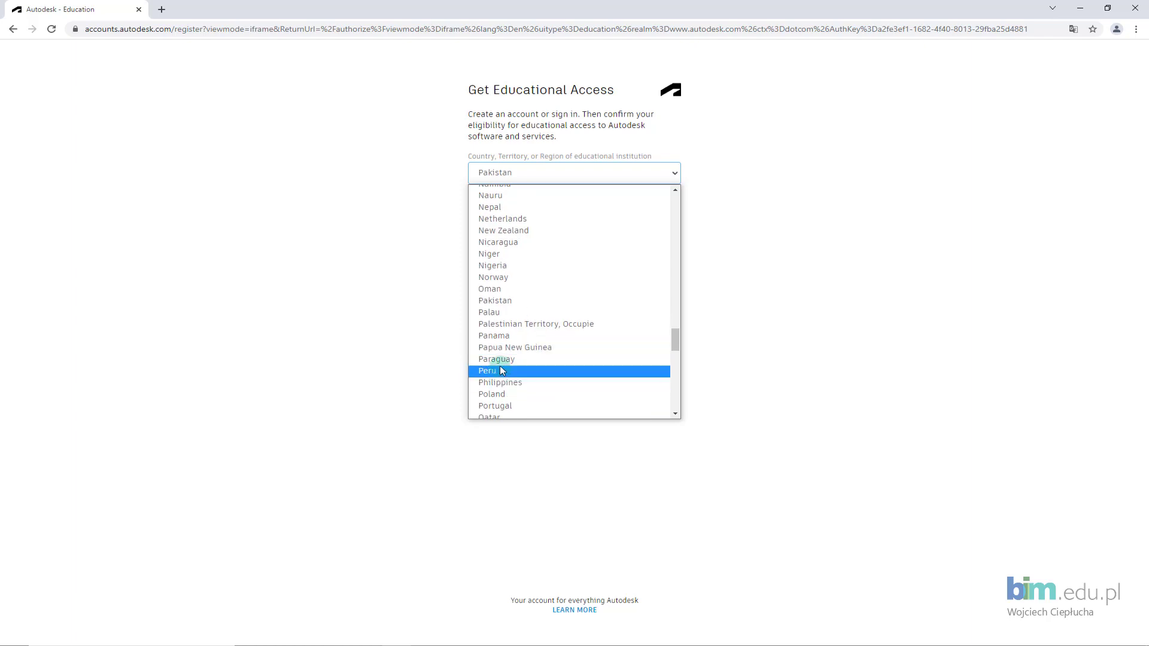
{"action": "left_click", "coordinate": [527, 394]}
Choose Student as the role and University/Post-Secondary as the institution type
{"action": "left_click", "coordinate": [552, 216]}
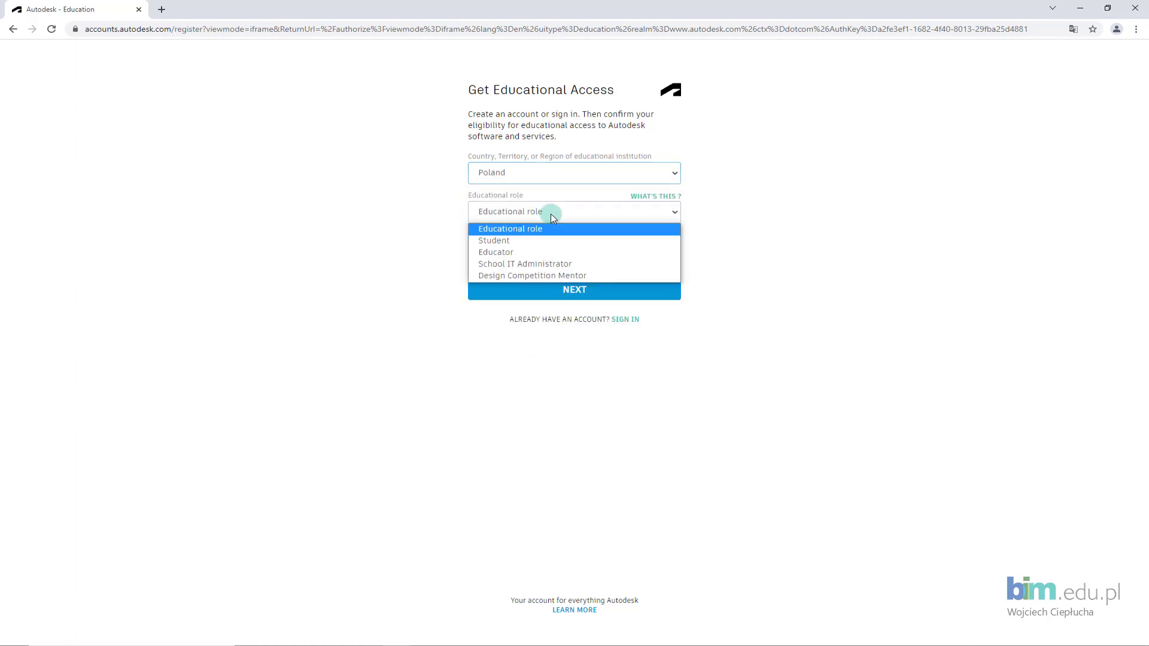
{"action": "left_click", "coordinate": [563, 245]}
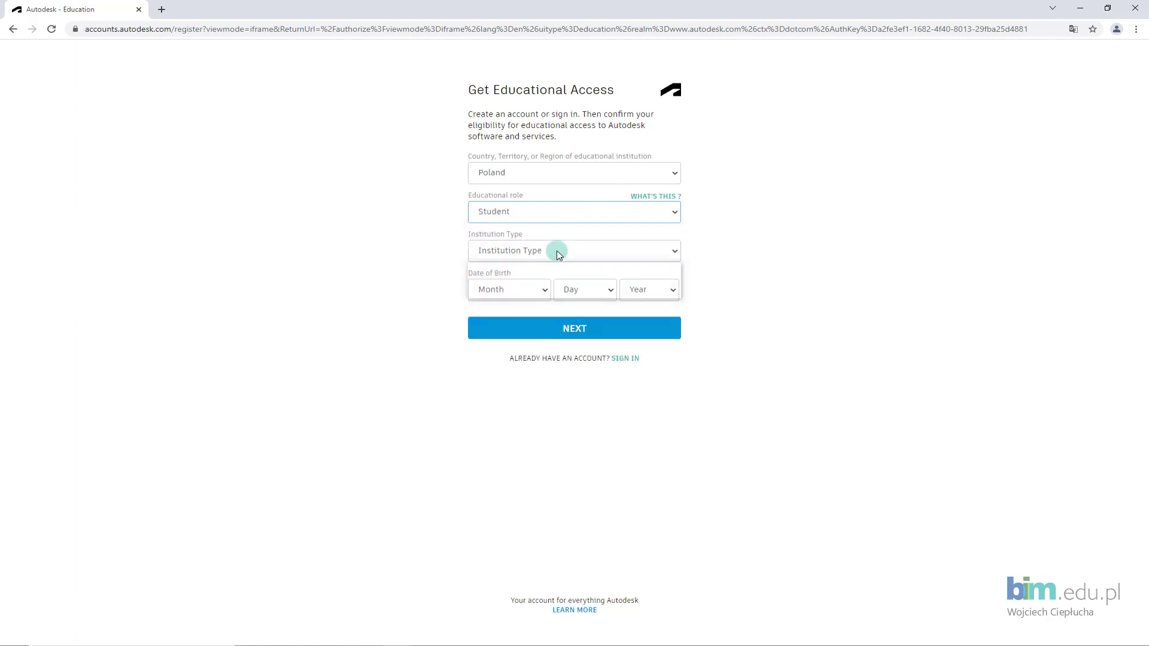
{"action": "left_click", "coordinate": [558, 252]}
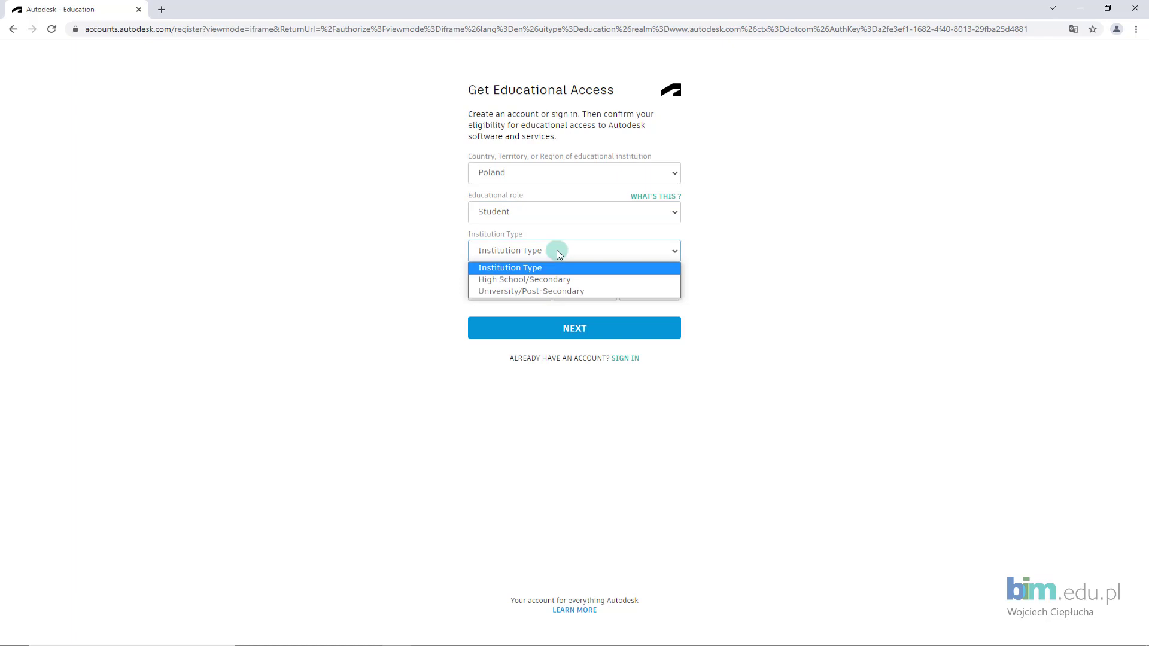
{"action": "left_click", "coordinate": [513, 290]}
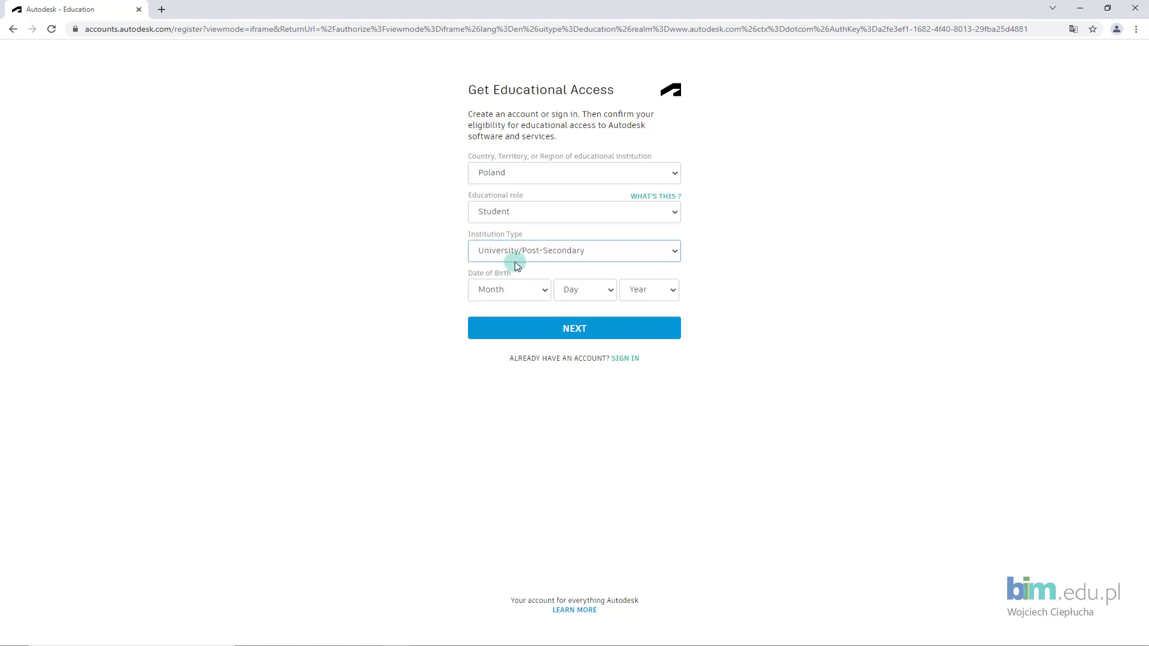
Enter the birth month, day and year, then submit the eligibility details
{"action": "left_click", "coordinate": [521, 292]}
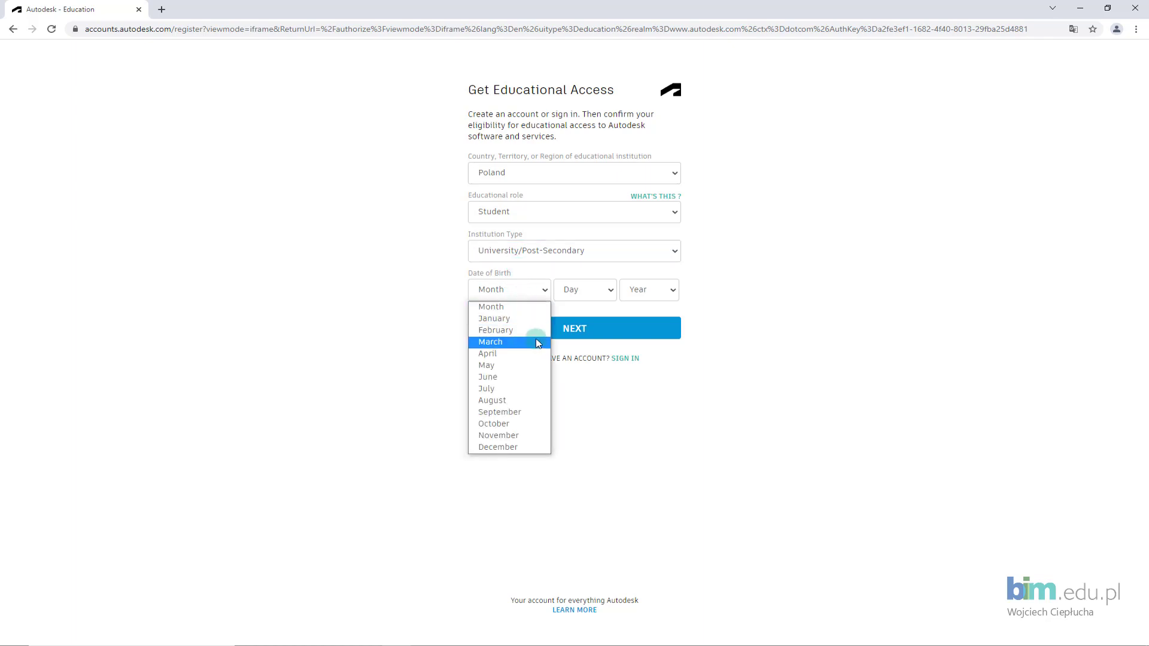
{"action": "left_click", "coordinate": [524, 412]}
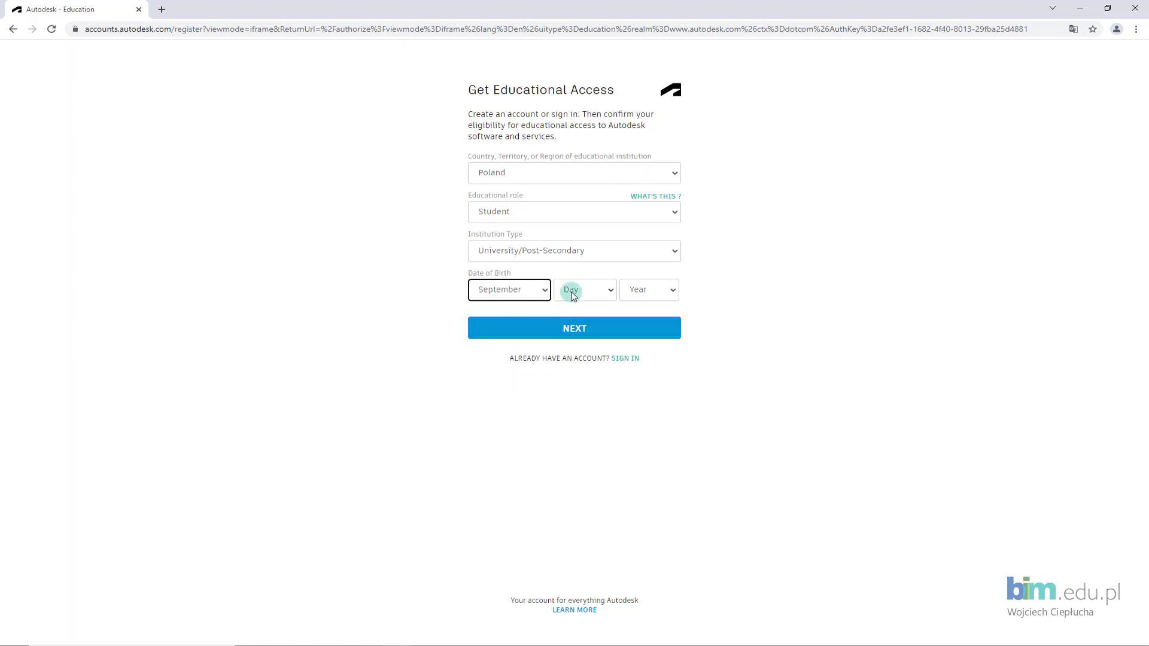
{"action": "left_click", "coordinate": [572, 292]}
{"action": "left_click", "coordinate": [583, 319]}
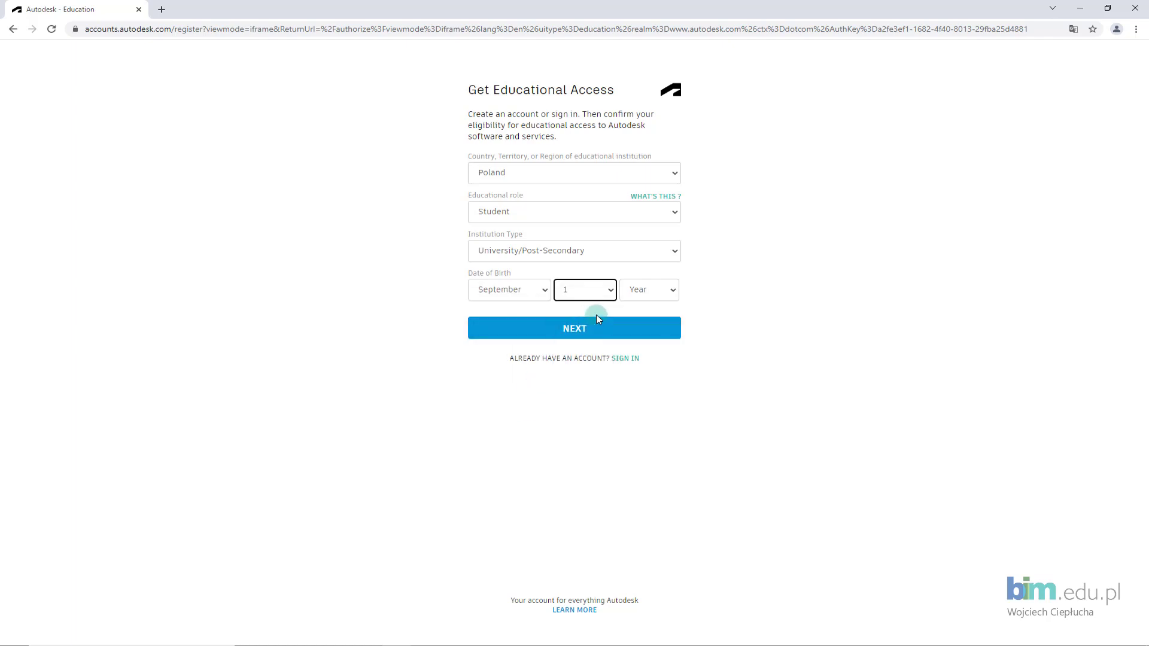
{"action": "left_click", "coordinate": [651, 293]}
{"action": "scroll", "coordinate": [641, 333], "scroll_direction": "down", "scroll_amount": 2}
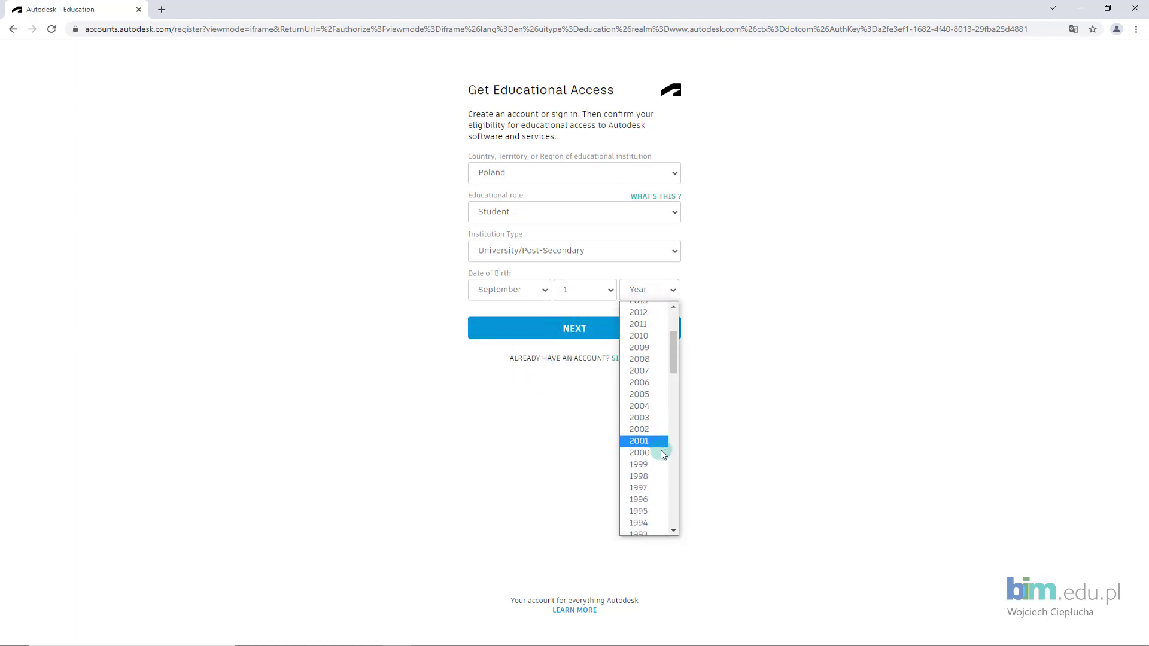
{"action": "left_click", "coordinate": [652, 441]}
{"action": "left_click", "coordinate": [639, 337]}
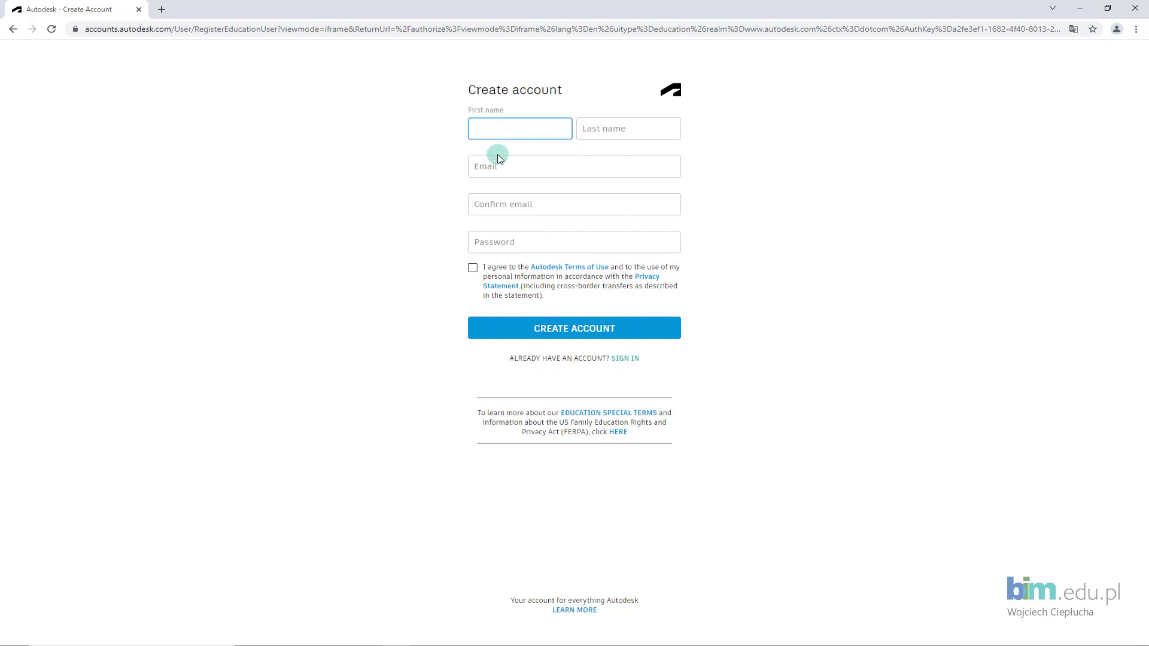
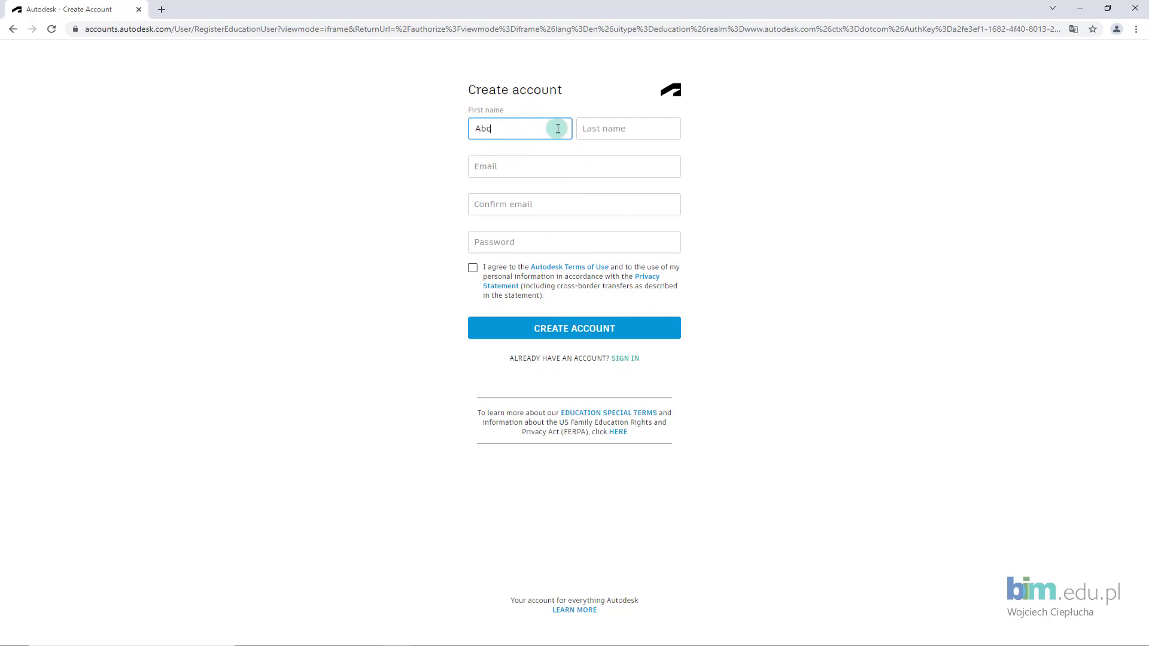
Fill in the name, e-mail, e-mail confirmation and password fields
{"action": "left_click", "coordinate": [605, 131]}
{"action": "type", "text": "Bimedupl"}
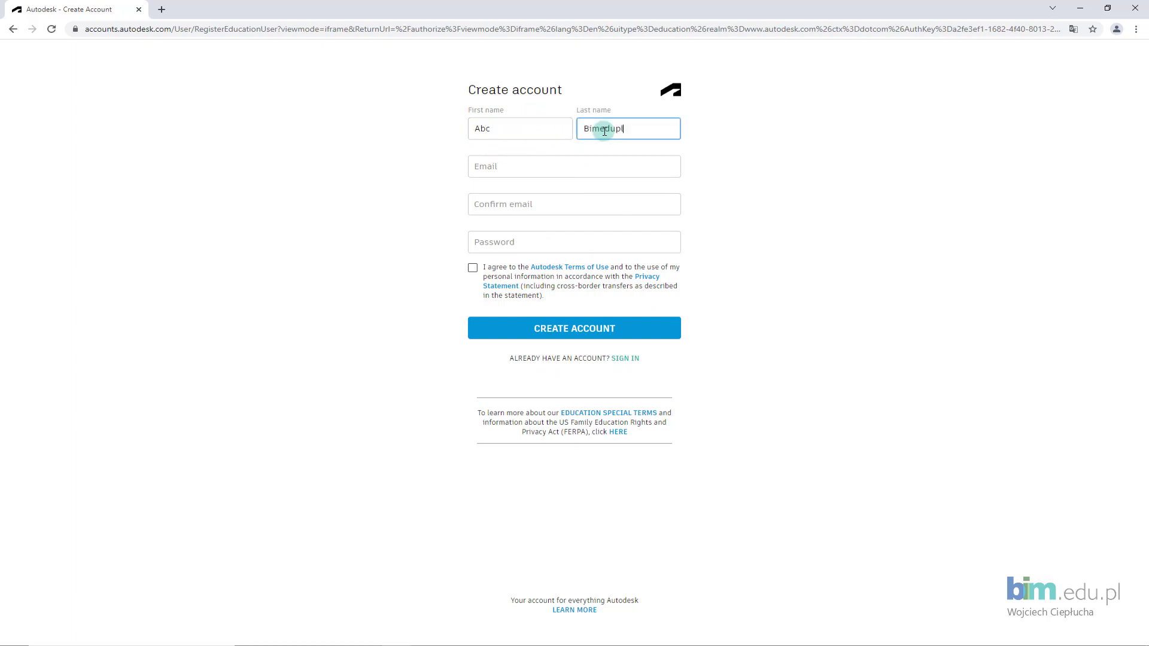
{"action": "key", "text": "Tab"}
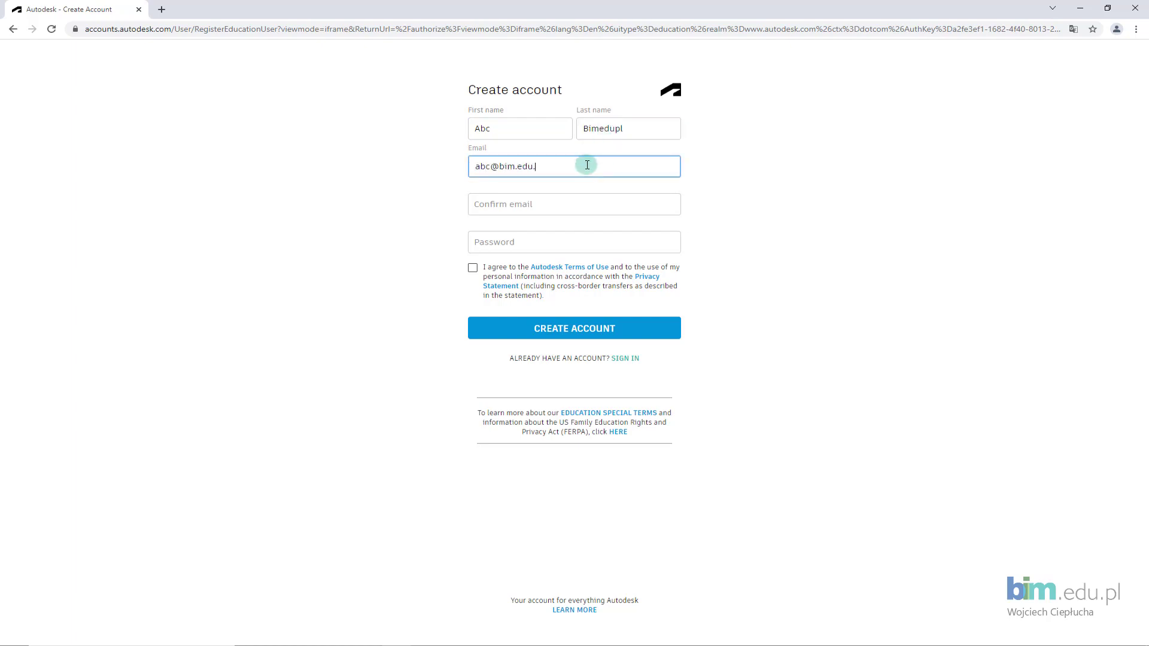
{"action": "type", "text": "pl"}
{"action": "key", "text": "Tab"}
{"action": "type", "text": "a"}
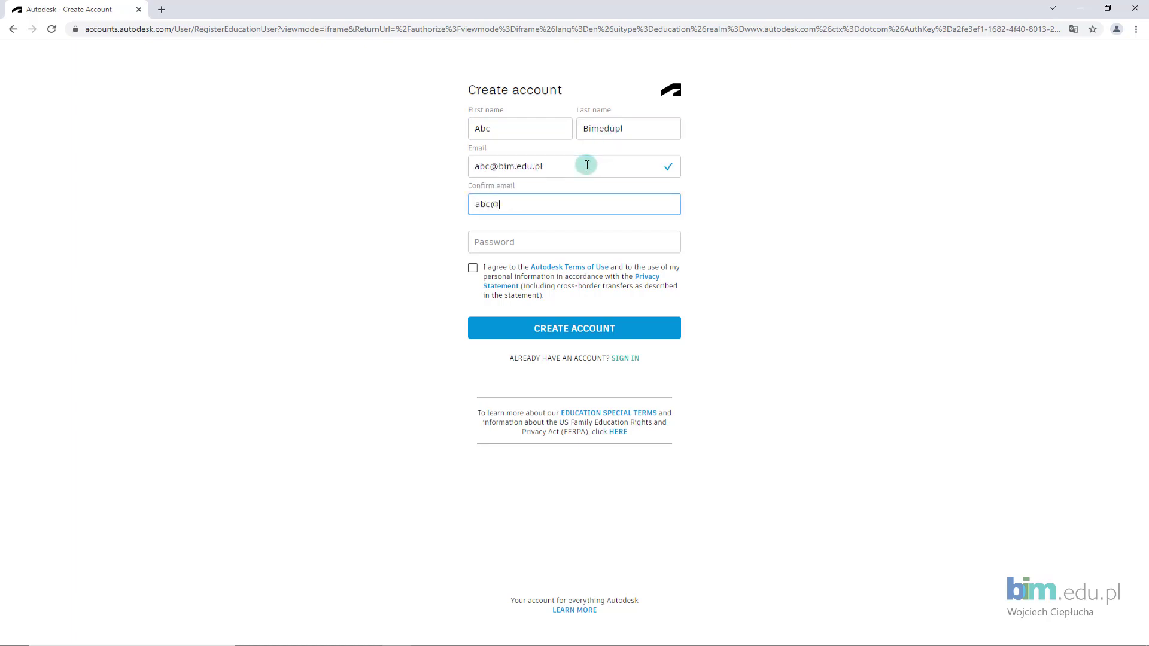
{"action": "key", "text": "Tab"}
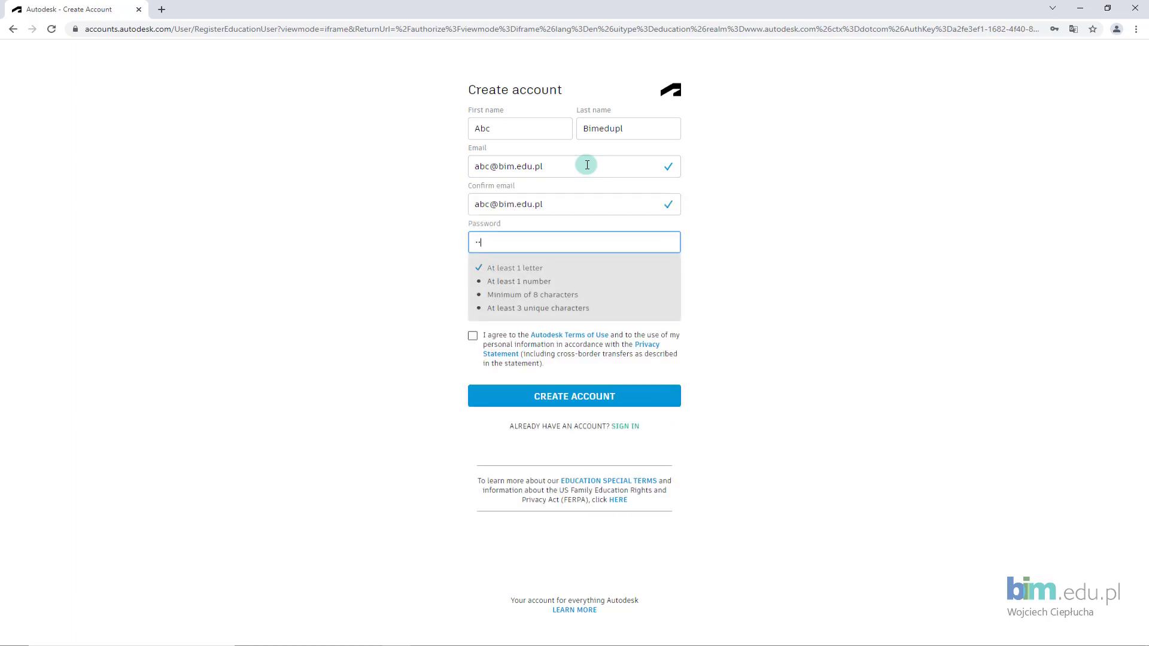
{"action": "type", "text": "1"}
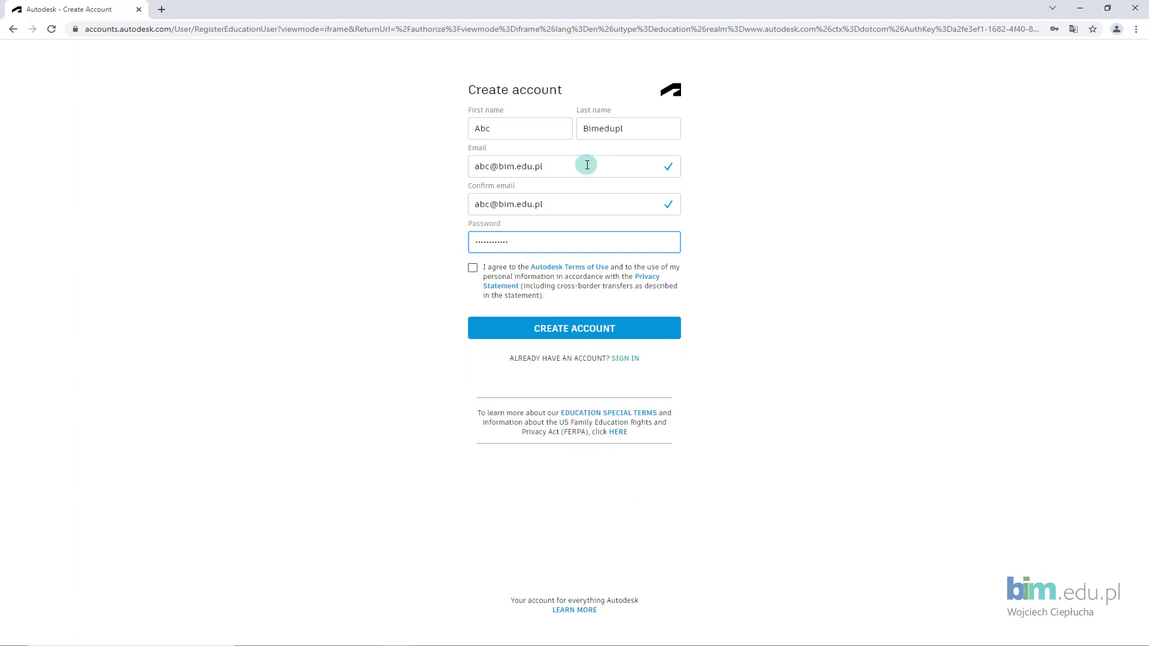
Accept the Terms of Use and submit the new account form
{"action": "left_click", "coordinate": [473, 267]}
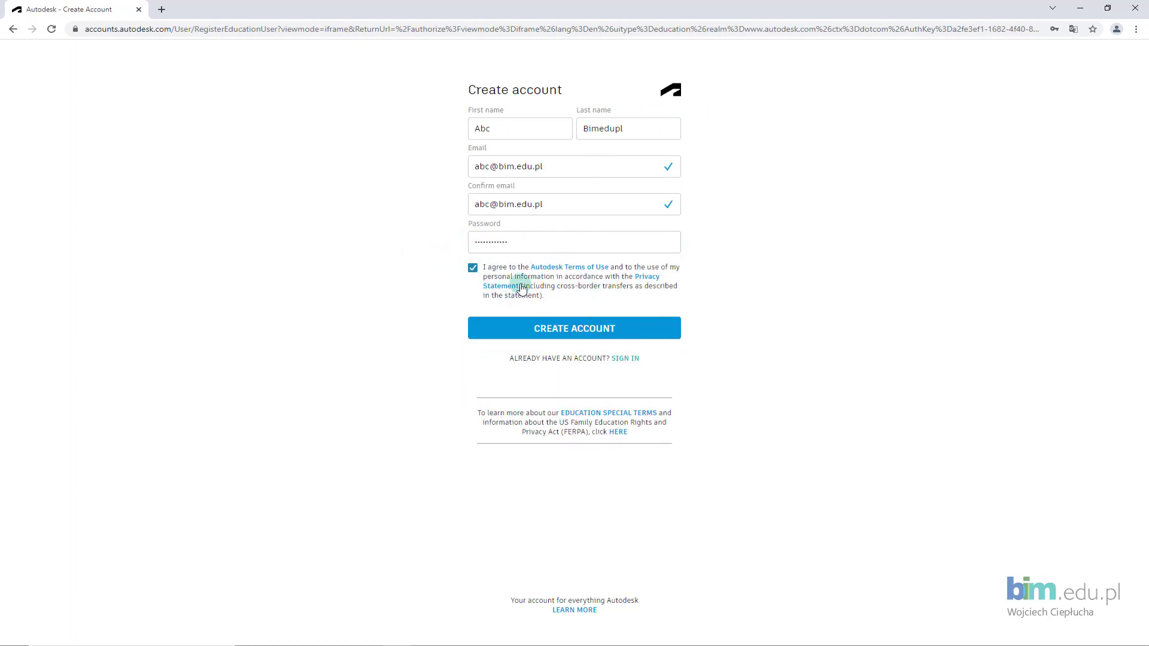
{"action": "left_click", "coordinate": [591, 329]}
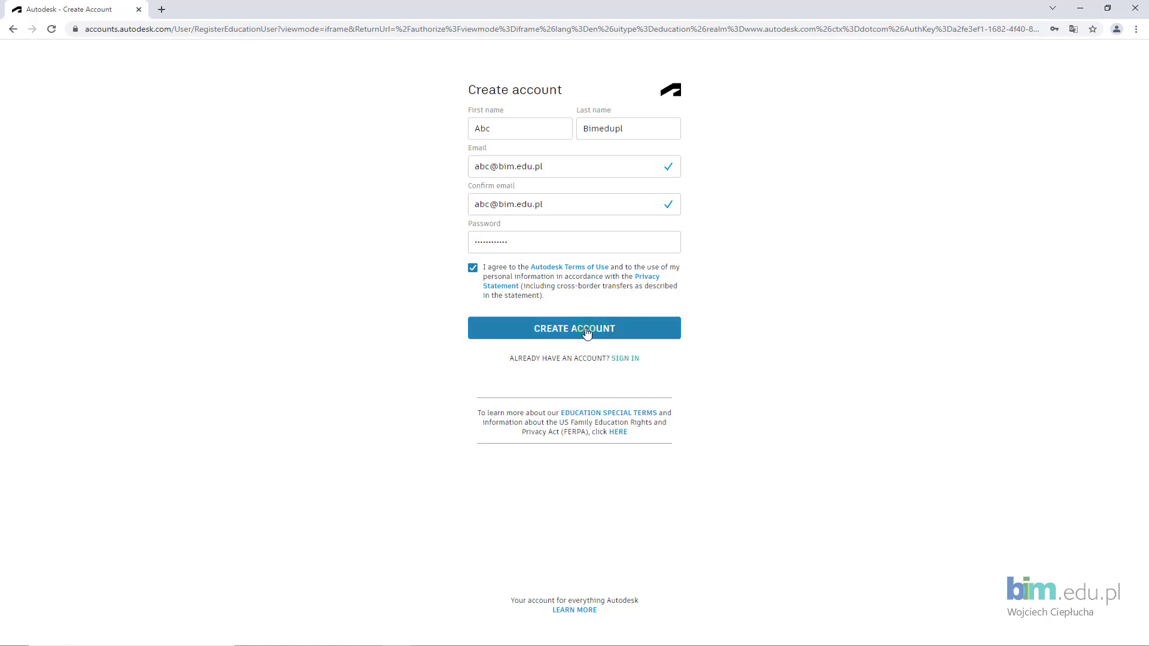
{"action": "left_click", "coordinate": [540, 329]}
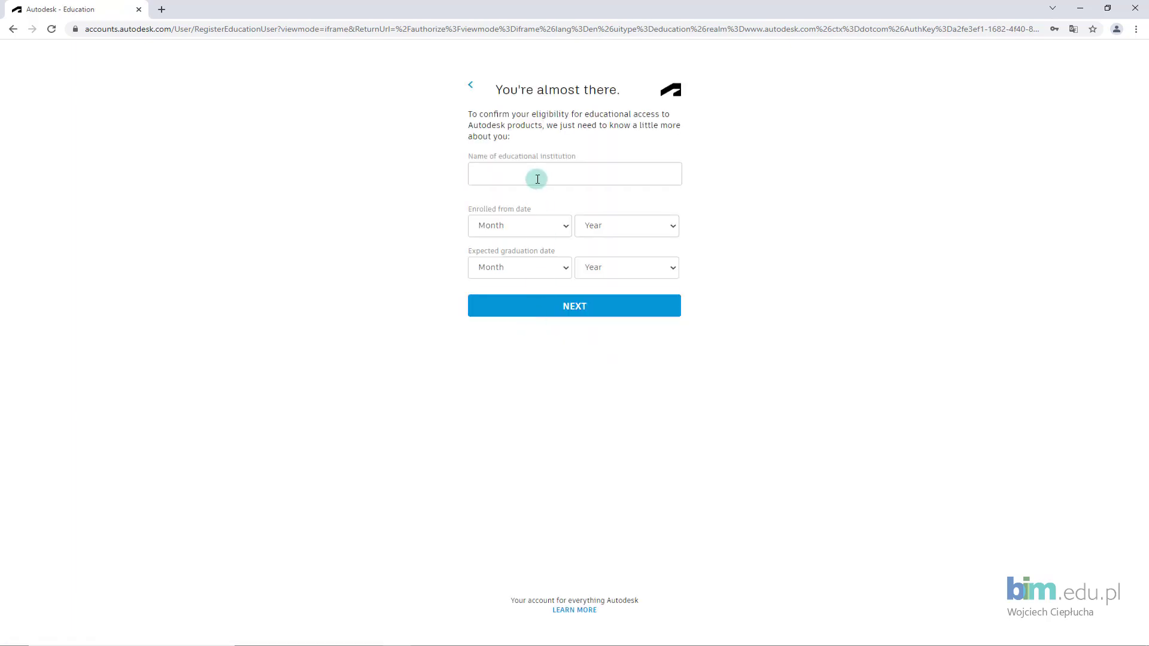
Pick the educational institution from the suggestions and set enrolment to September 2018
{"action": "left_click", "coordinate": [479, 175]}
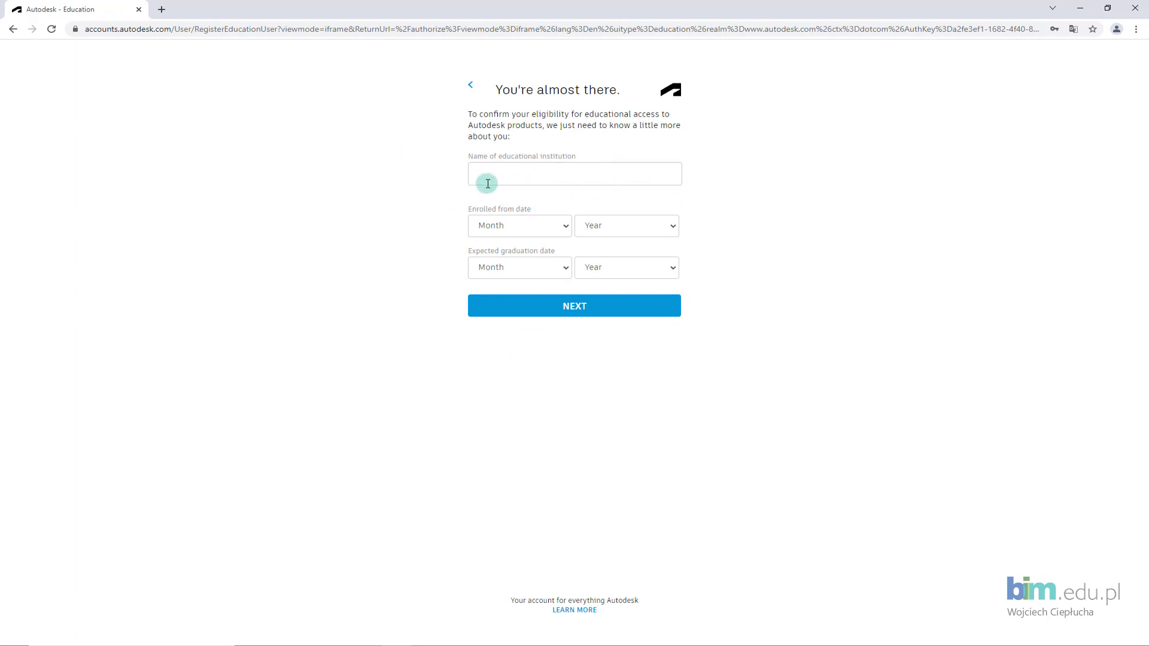
{"action": "left_click", "coordinate": [513, 174]}
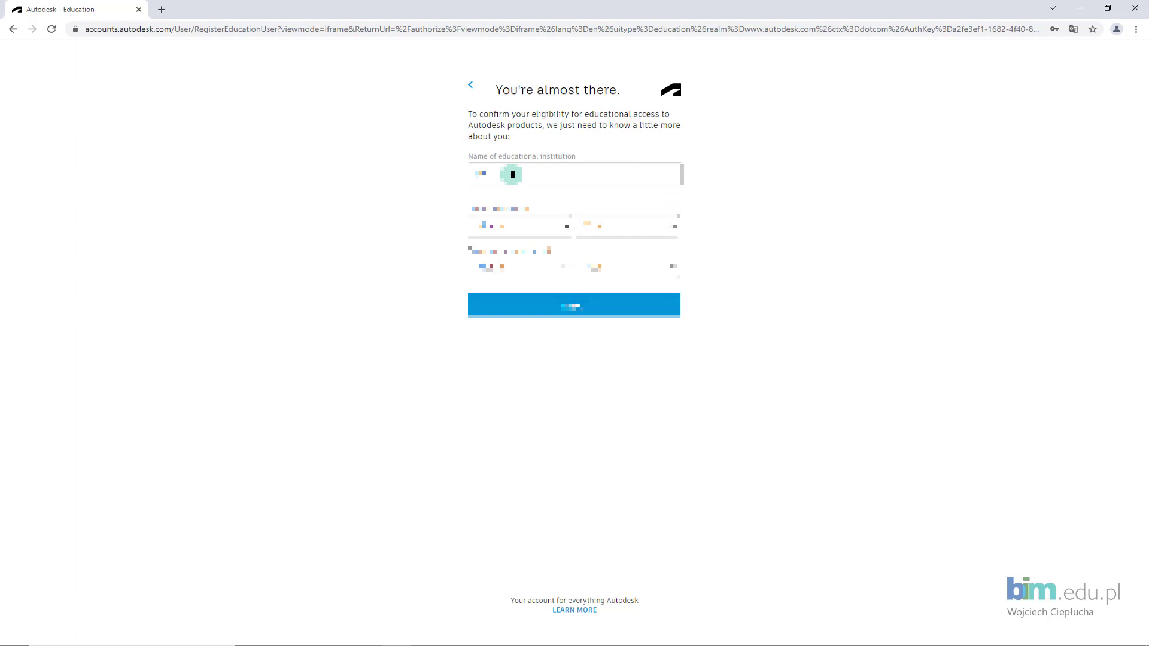
{"action": "type", "text": "it"}
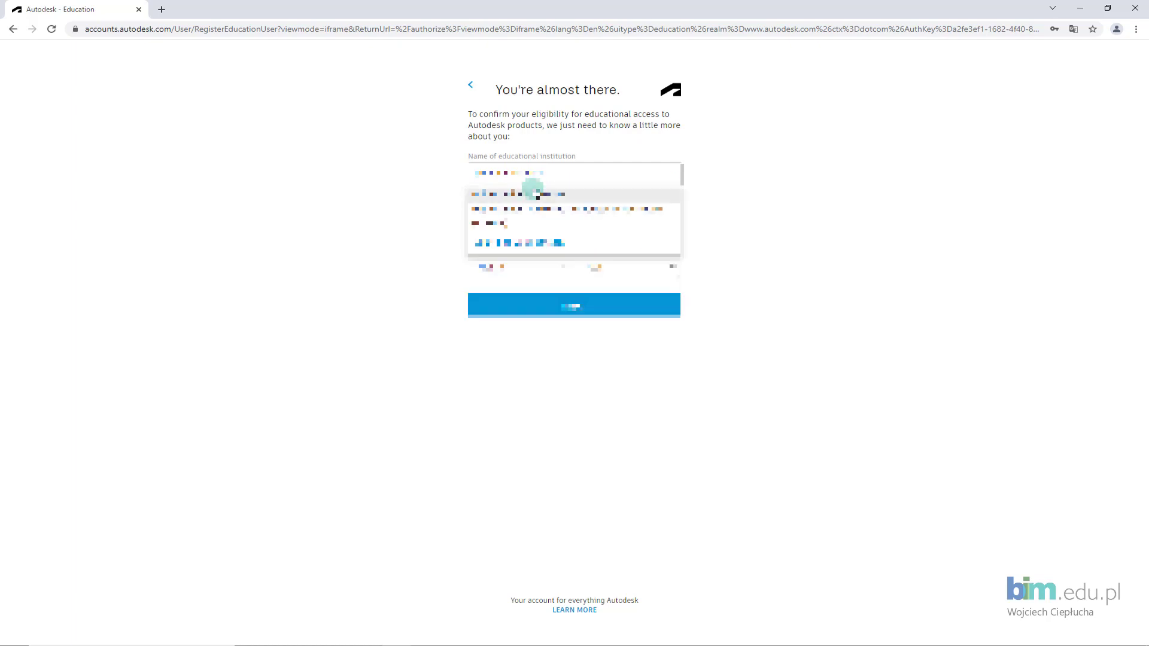
{"action": "left_click", "coordinate": [536, 190]}
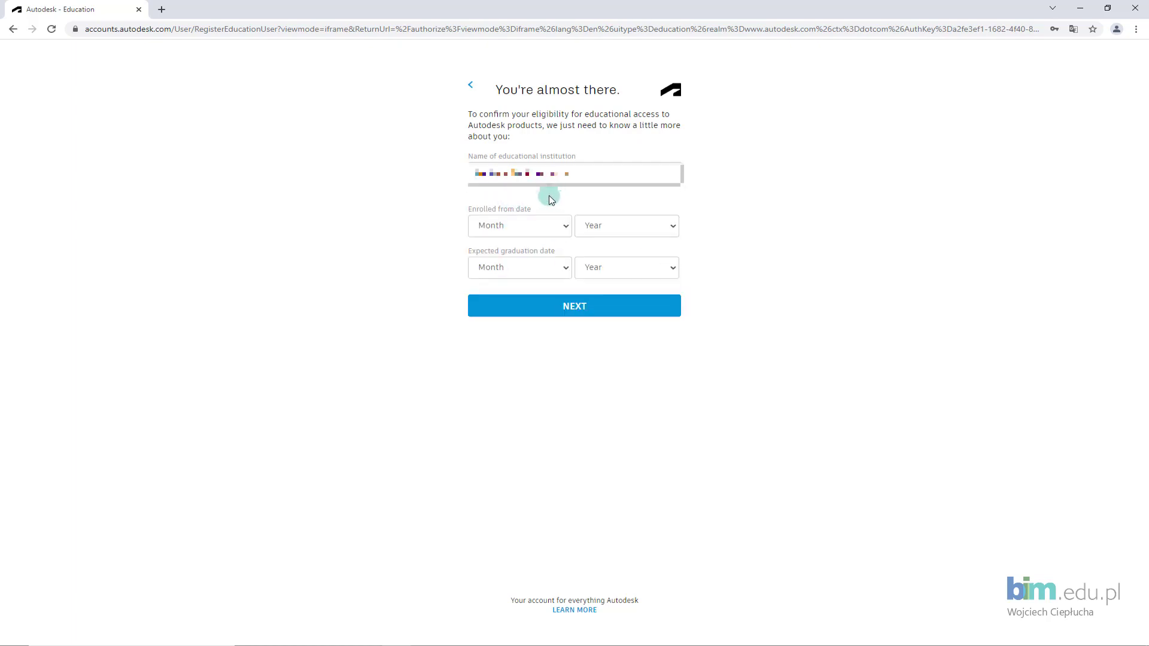
{"action": "left_click", "coordinate": [511, 228]}
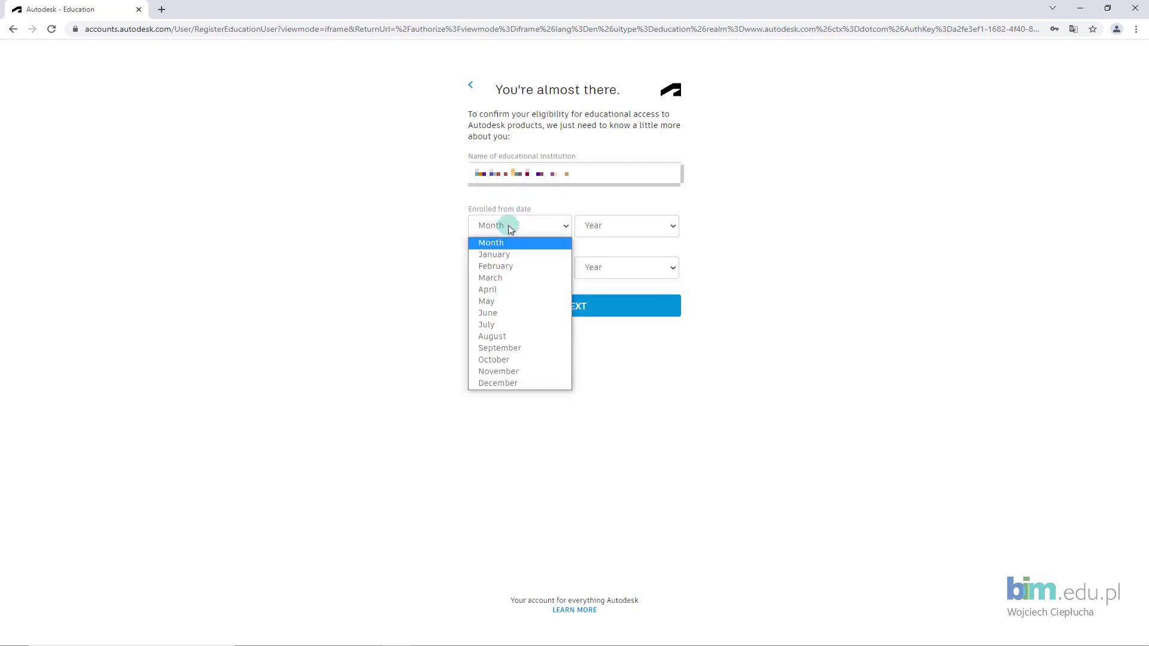
{"action": "left_click", "coordinate": [512, 347]}
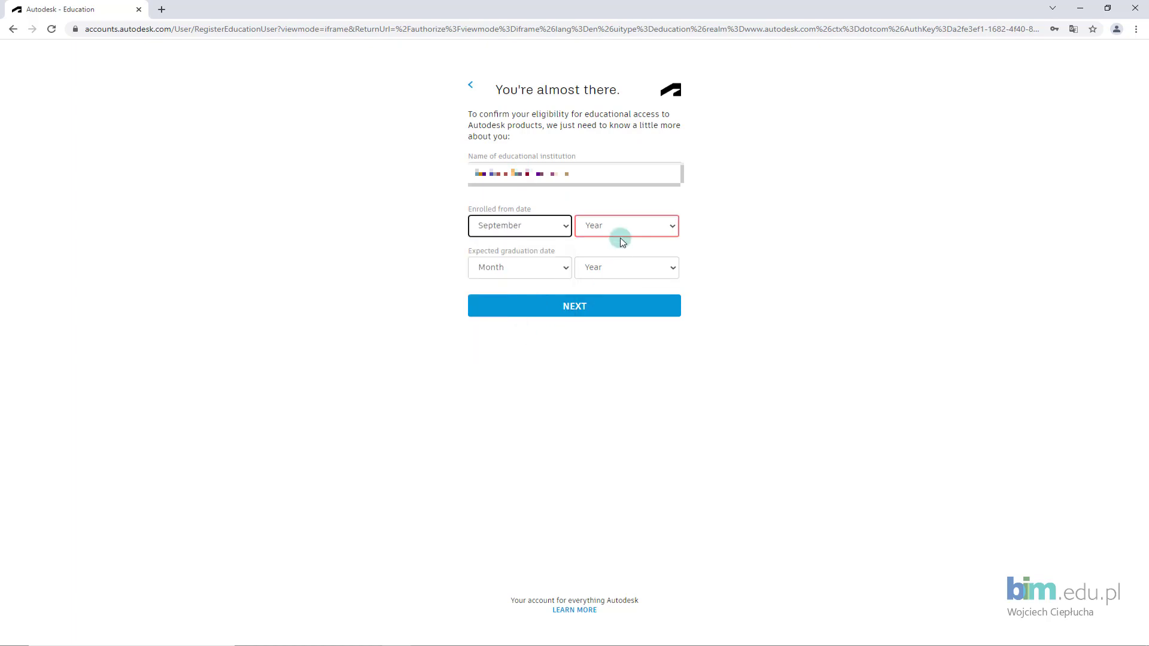
{"action": "left_click", "coordinate": [623, 229]}
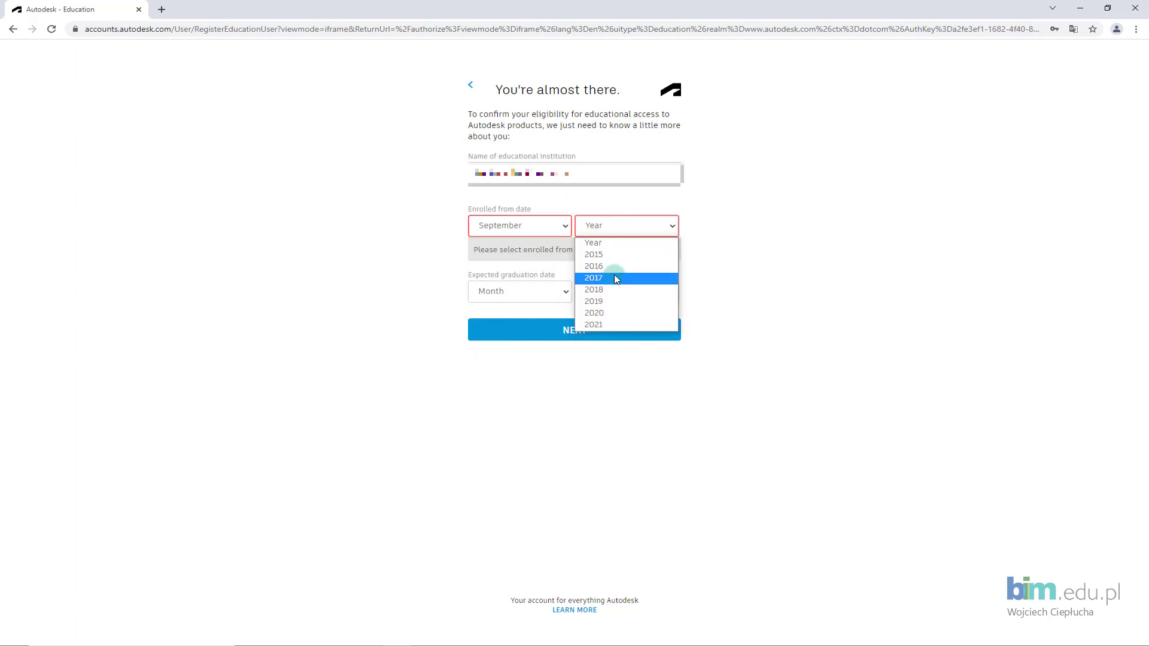
{"action": "left_click", "coordinate": [615, 292]}
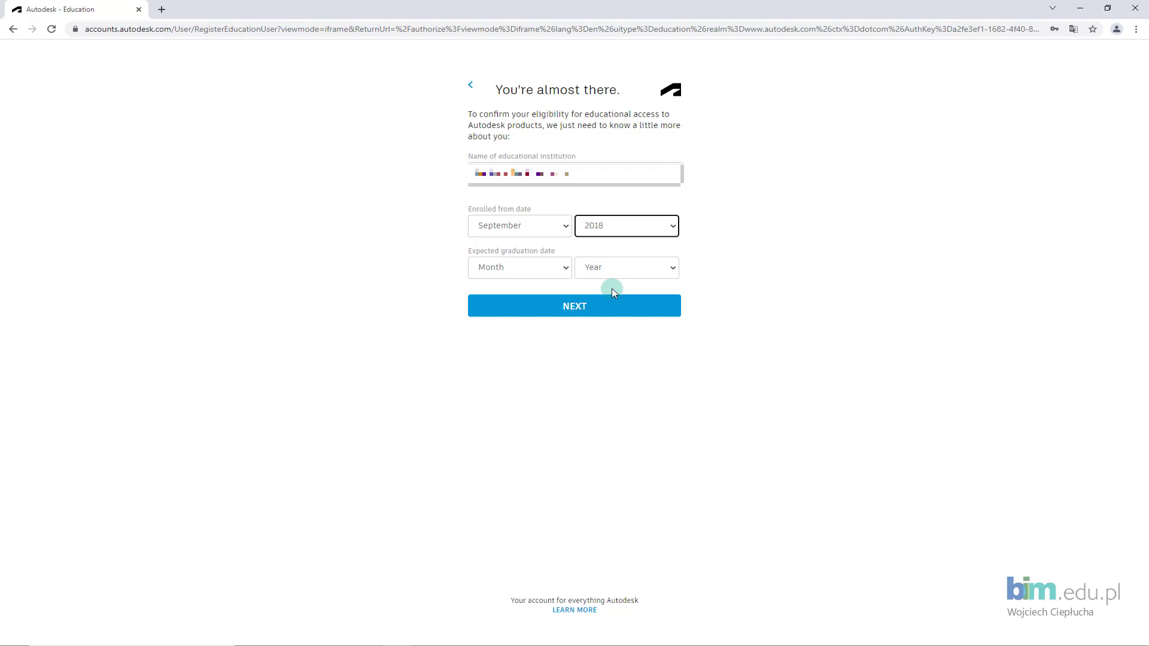
Set expected graduation to September 2023 and submit the education details
{"action": "left_click", "coordinate": [543, 269]}
{"action": "left_click", "coordinate": [528, 390]}
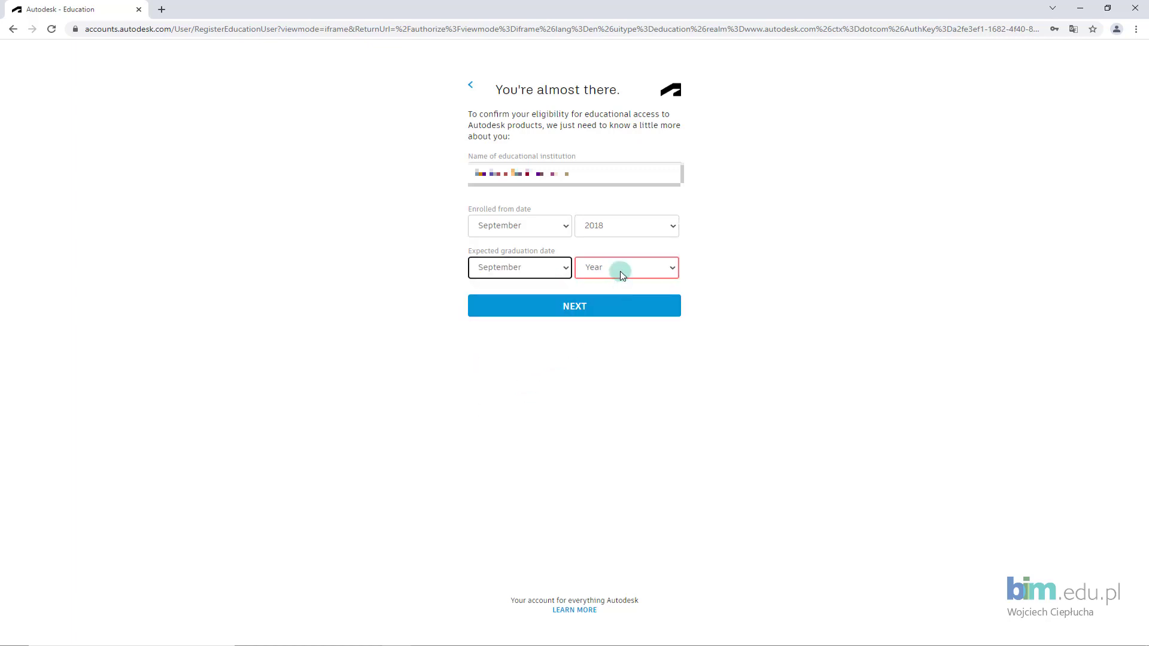
{"action": "left_click", "coordinate": [618, 268]}
{"action": "left_click", "coordinate": [620, 321]}
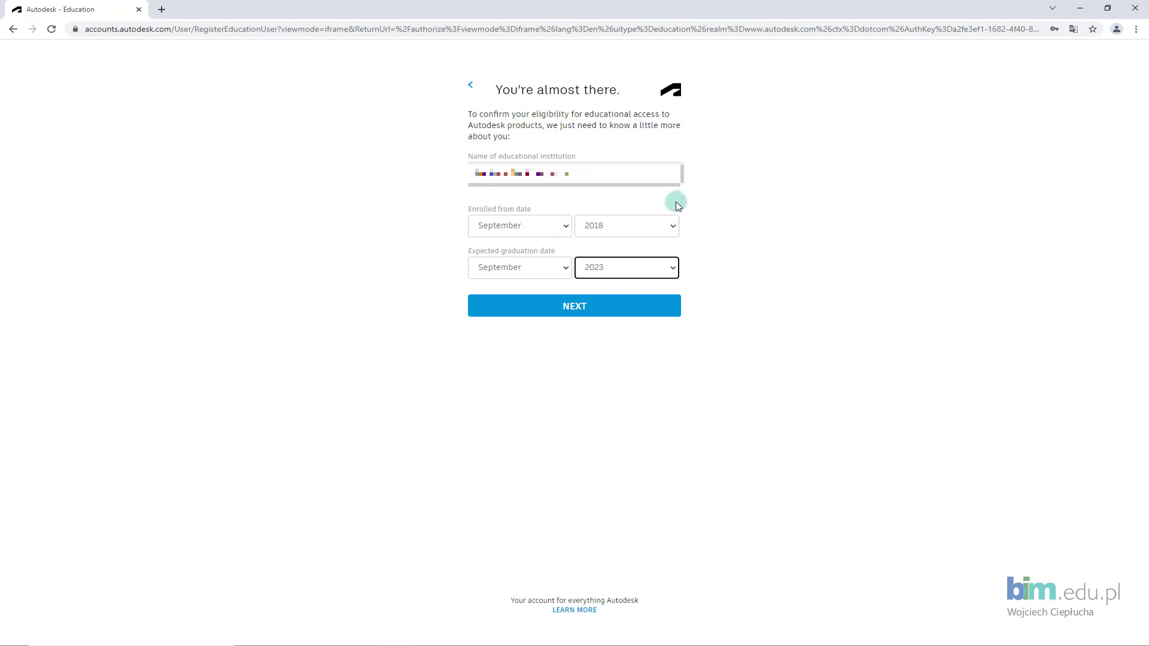
{"action": "left_click", "coordinate": [568, 317]}
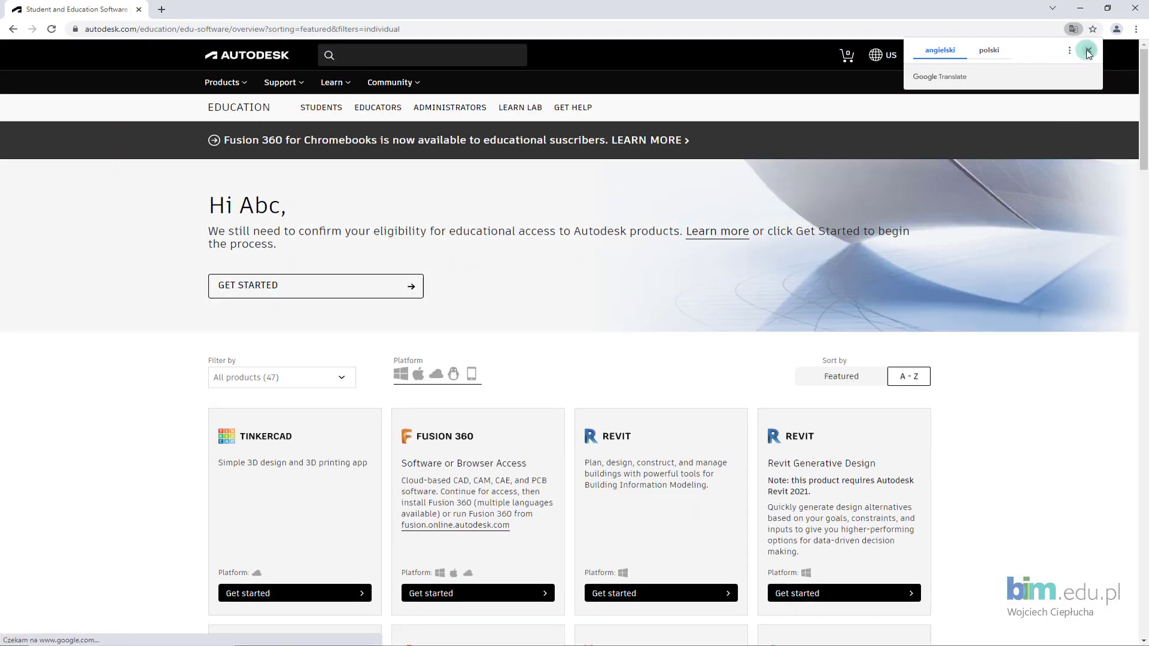
Dismiss the translation offer and check the account menu
{"action": "left_click", "coordinate": [1087, 54]}
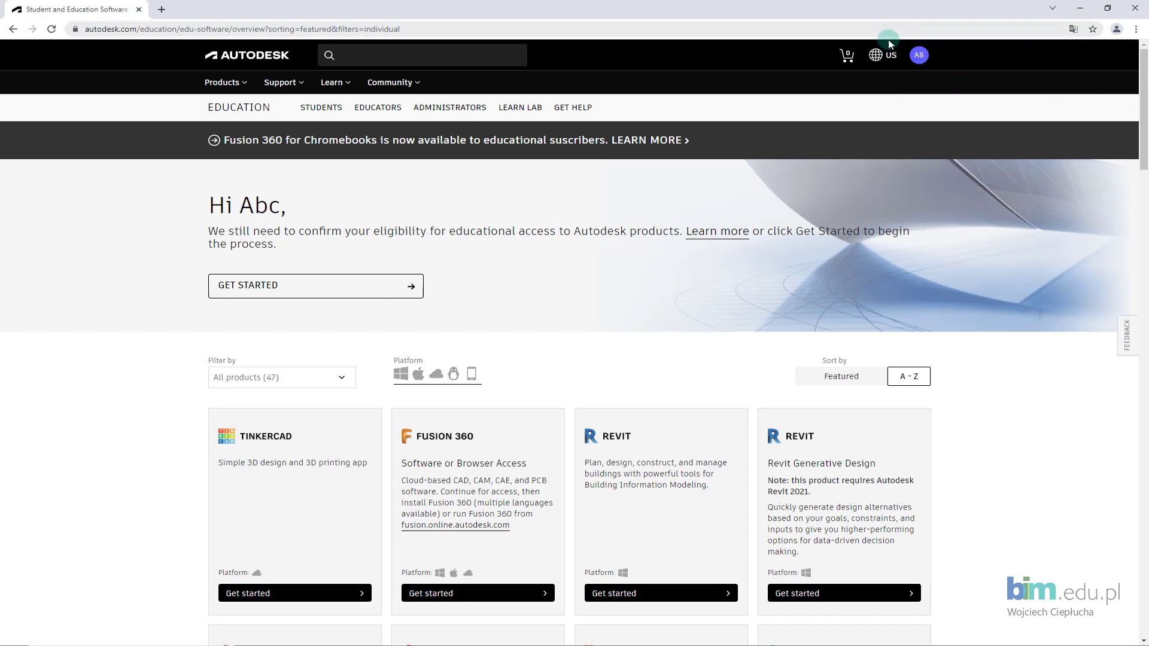
{"action": "left_click", "coordinate": [921, 55]}
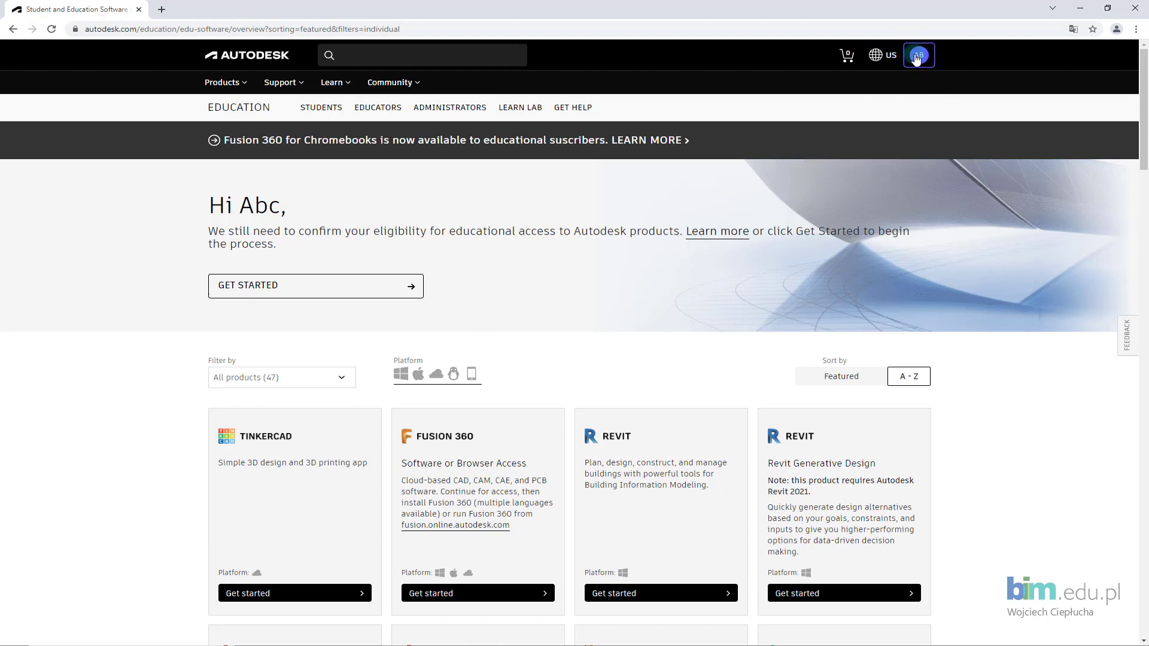
{"action": "left_click", "coordinate": [920, 59]}
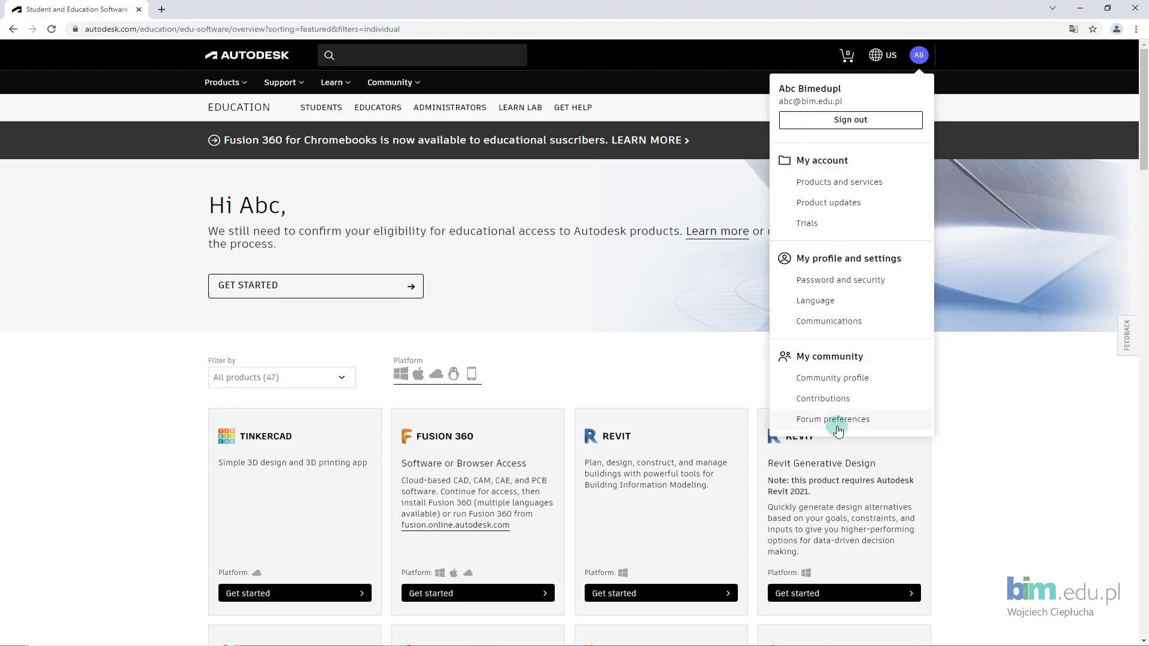
{"action": "left_click", "coordinate": [961, 419]}
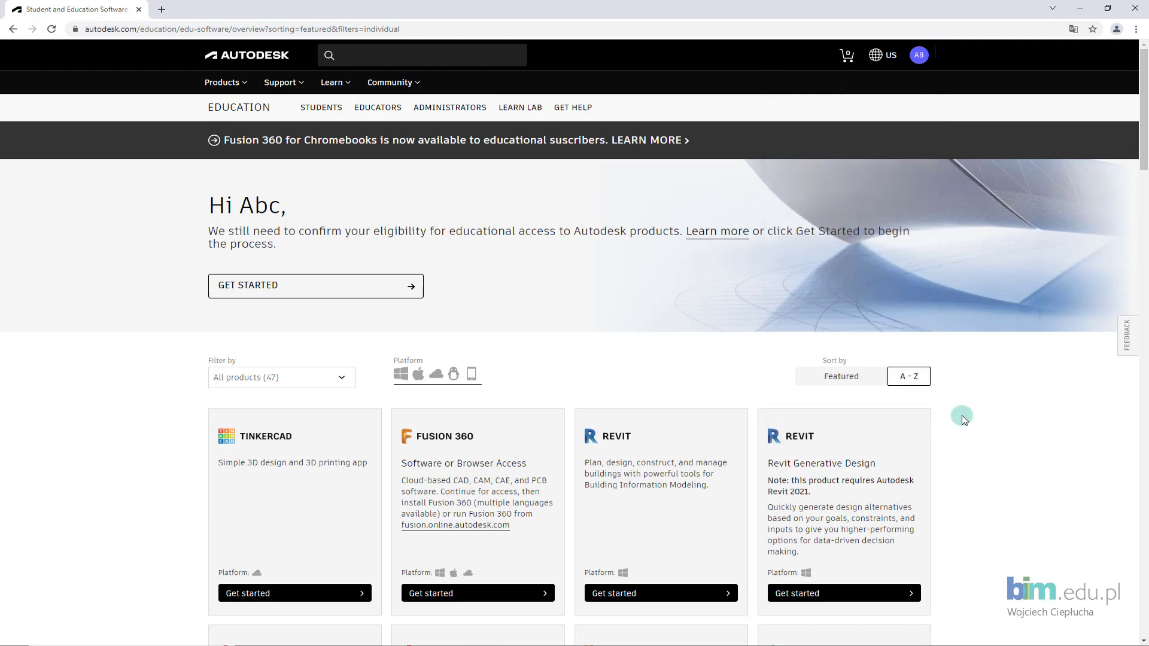
Browse the product category filter and scroll to the Revit card
{"action": "scroll", "coordinate": [962, 419], "scroll_direction": "down", "scroll_amount": 3}
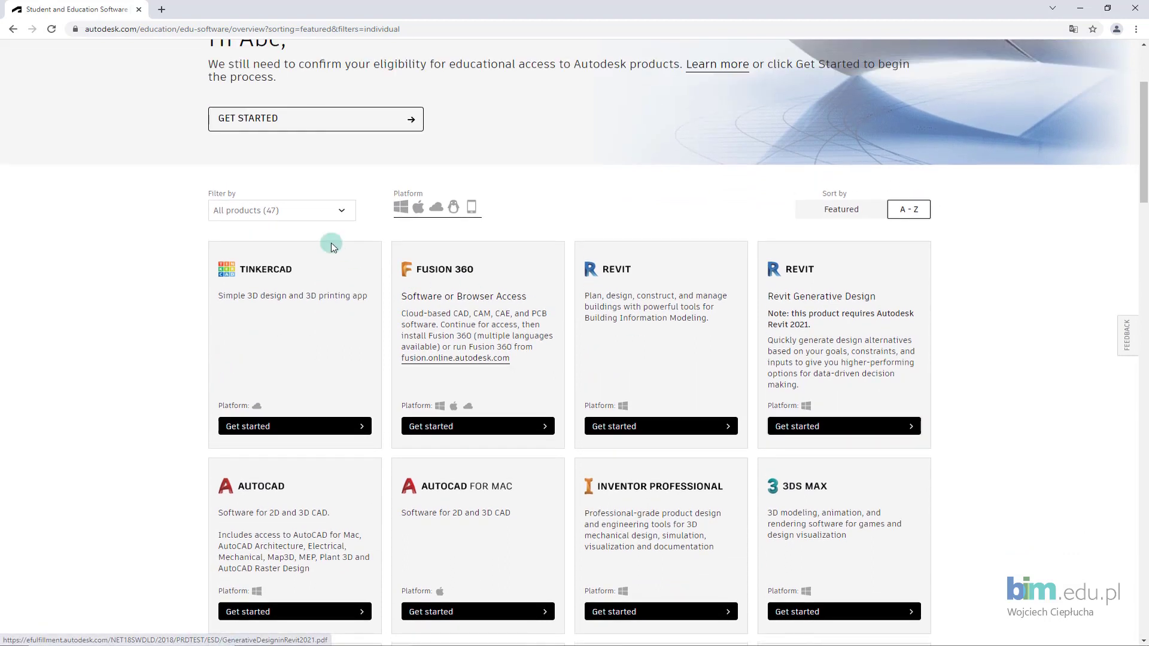
{"action": "left_click", "coordinate": [326, 212]}
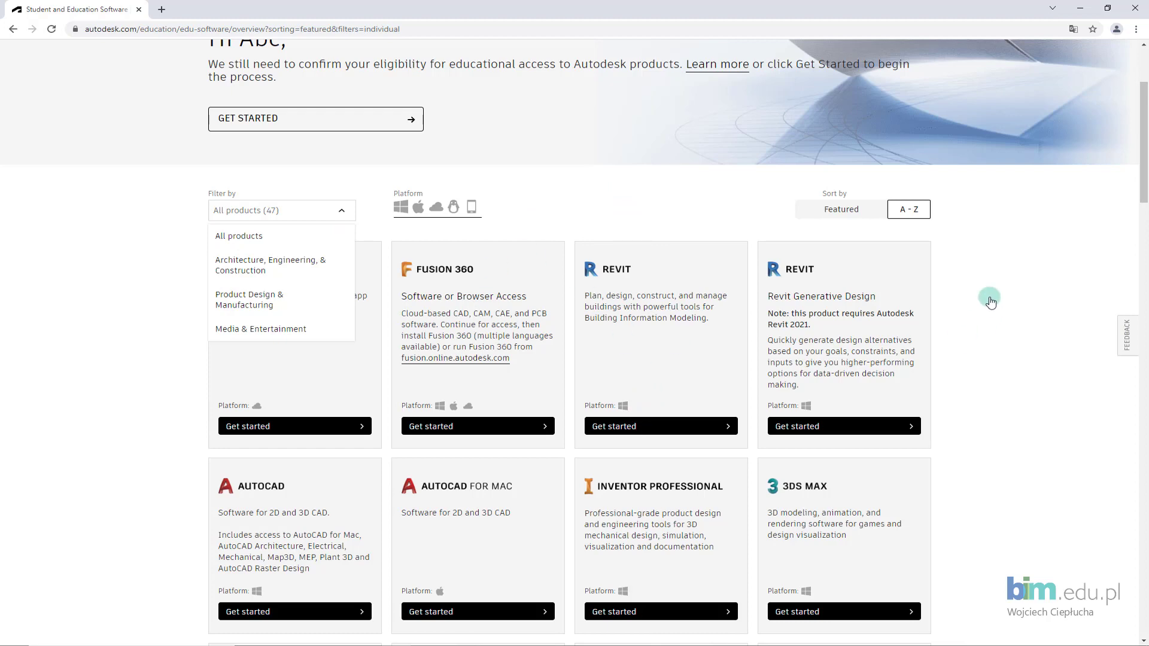
{"action": "scroll", "coordinate": [625, 366], "scroll_direction": "down", "scroll_amount": 1}
{"action": "scroll", "coordinate": [634, 383], "scroll_direction": "up", "scroll_amount": 1}
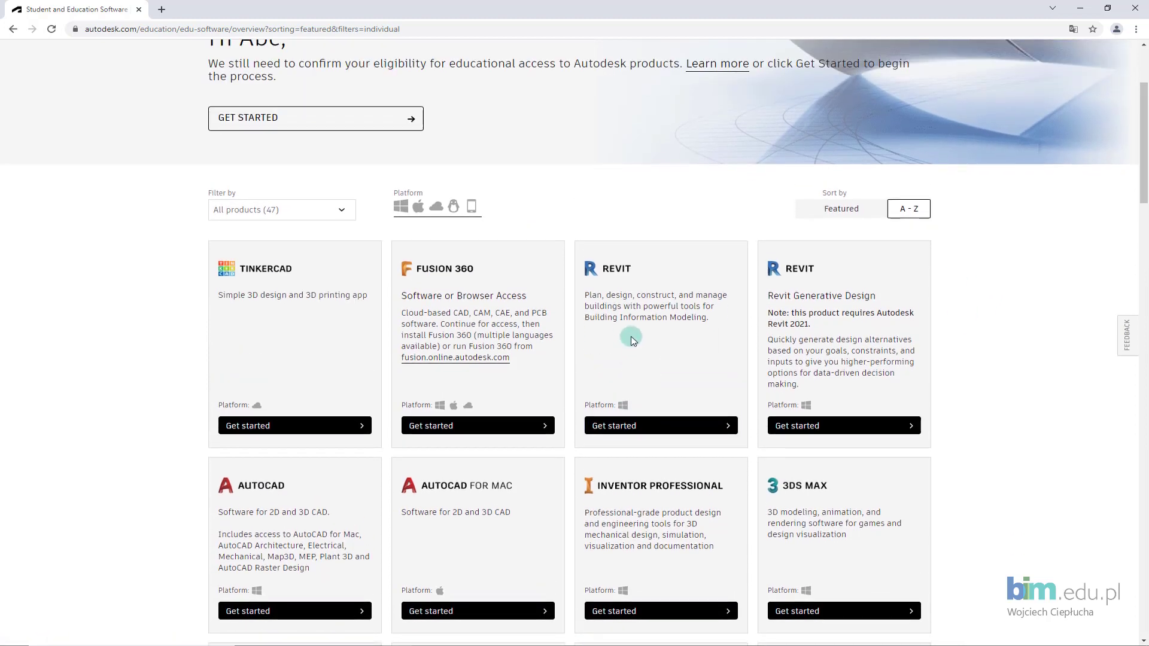
{"action": "scroll", "coordinate": [632, 339], "scroll_direction": "down", "scroll_amount": 1}
{"action": "left_click", "coordinate": [651, 375]}
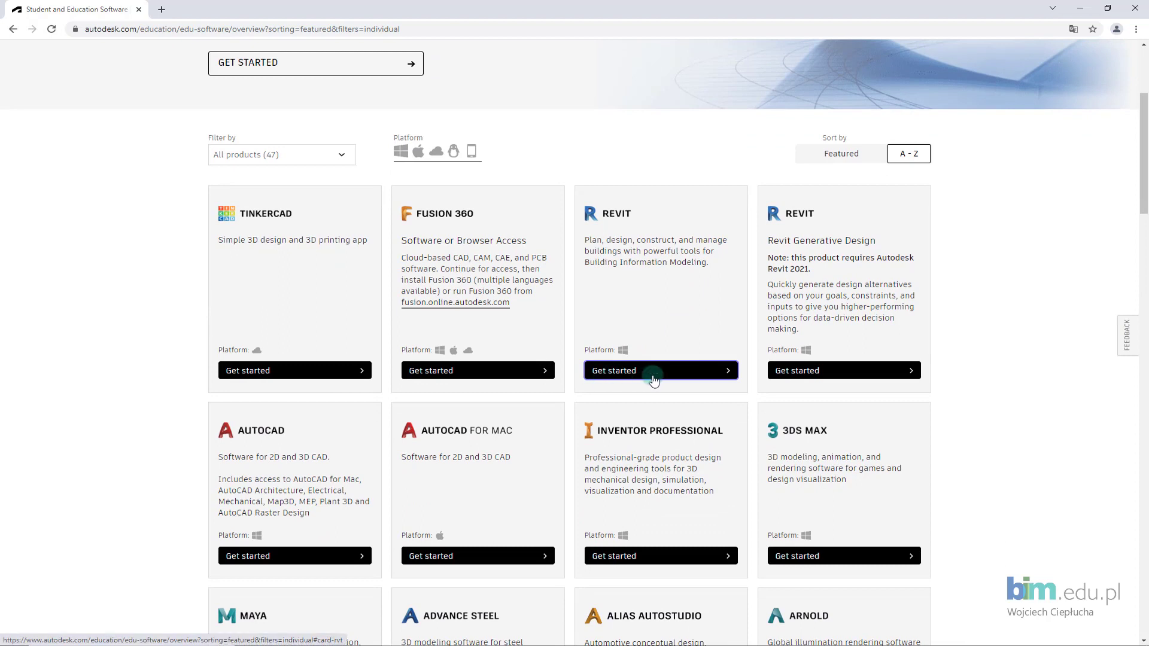
{"action": "left_click", "coordinate": [564, 296]}
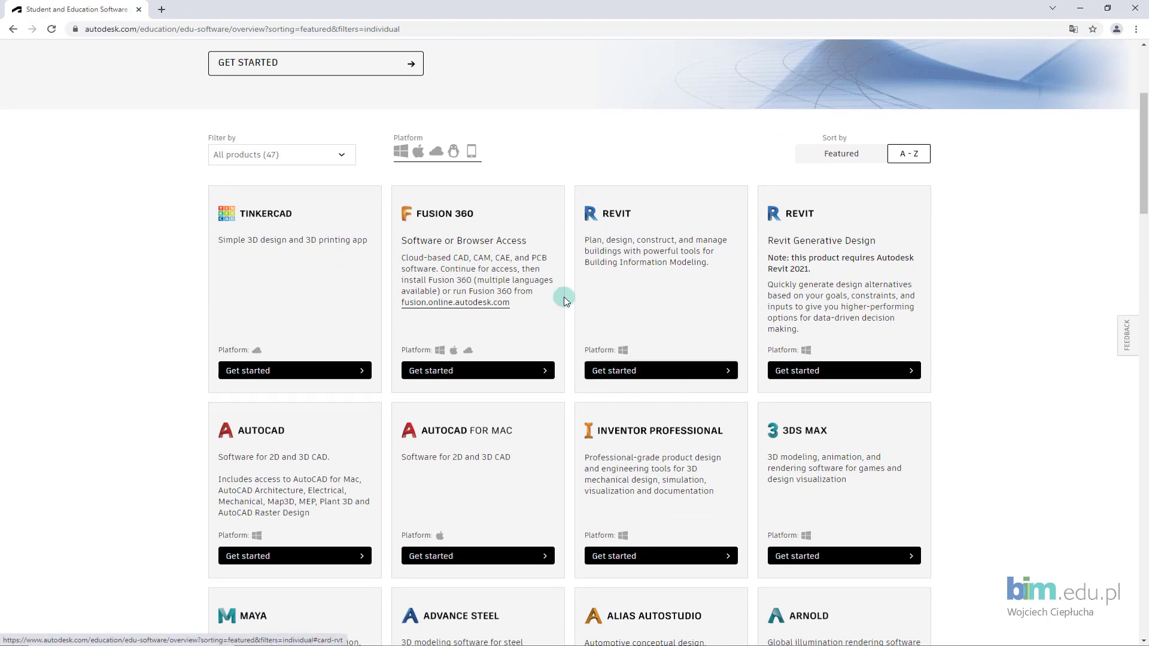
Choose Get started on Revit and confirm the prefilled eligibility details
{"action": "left_click", "coordinate": [655, 366]}
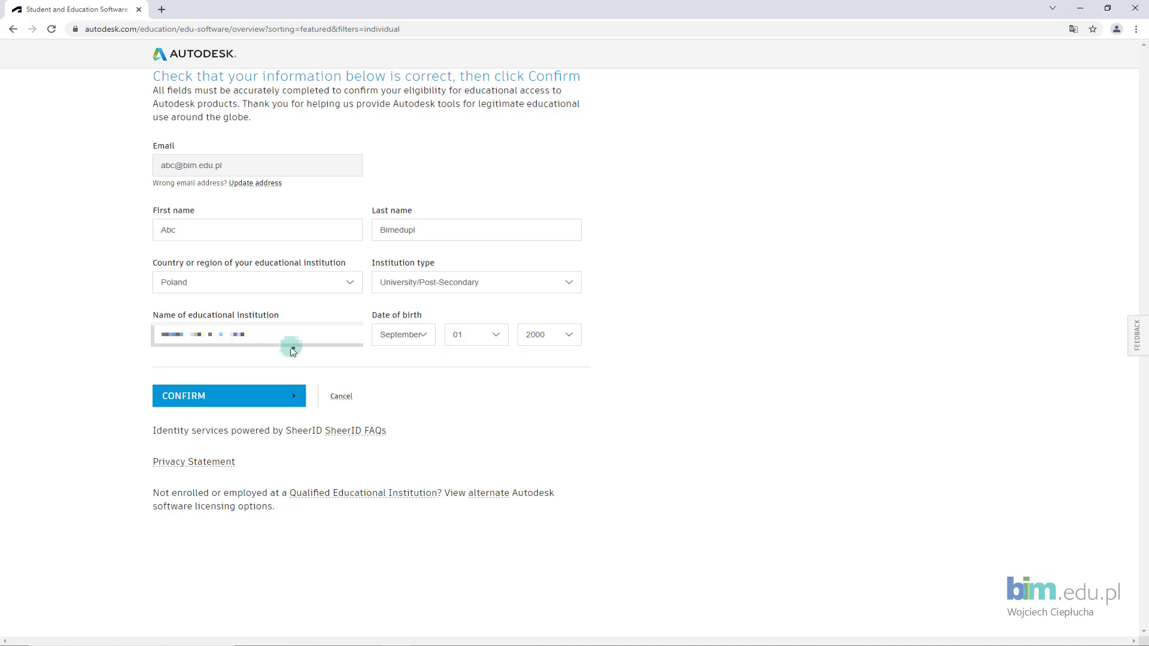
{"action": "left_click", "coordinate": [229, 397]}
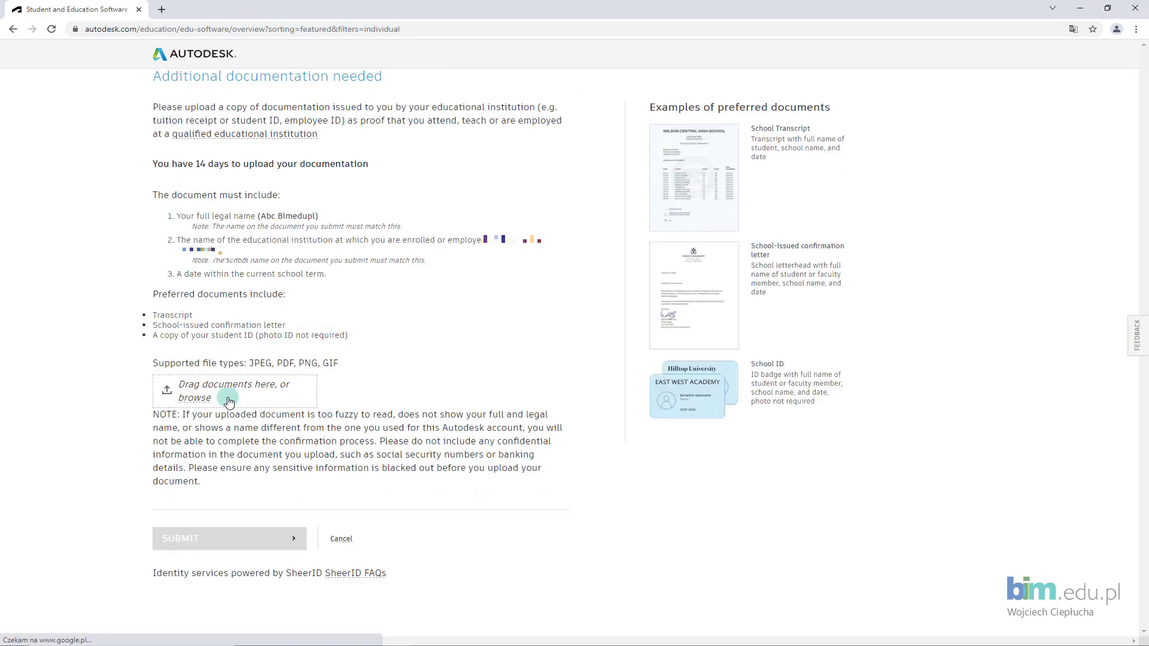
Upload Legitymacja.png as proof of enrolment, submit it, and close the thank-you message
{"action": "left_click", "coordinate": [417, 275]}
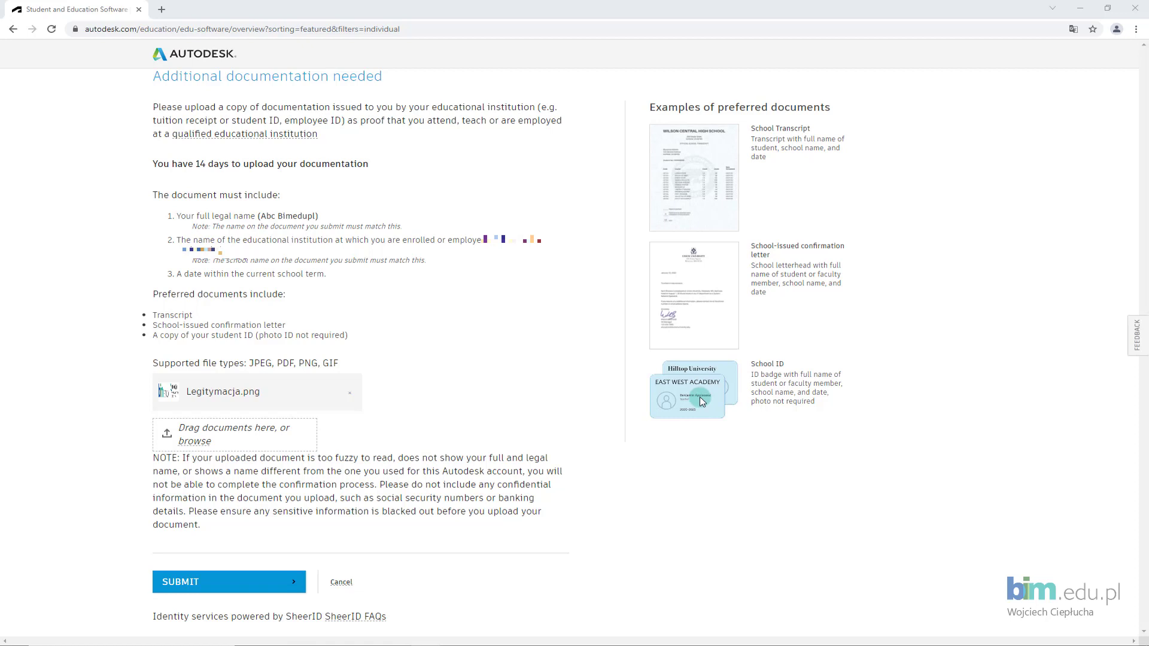
{"action": "left_click", "coordinate": [259, 594]}
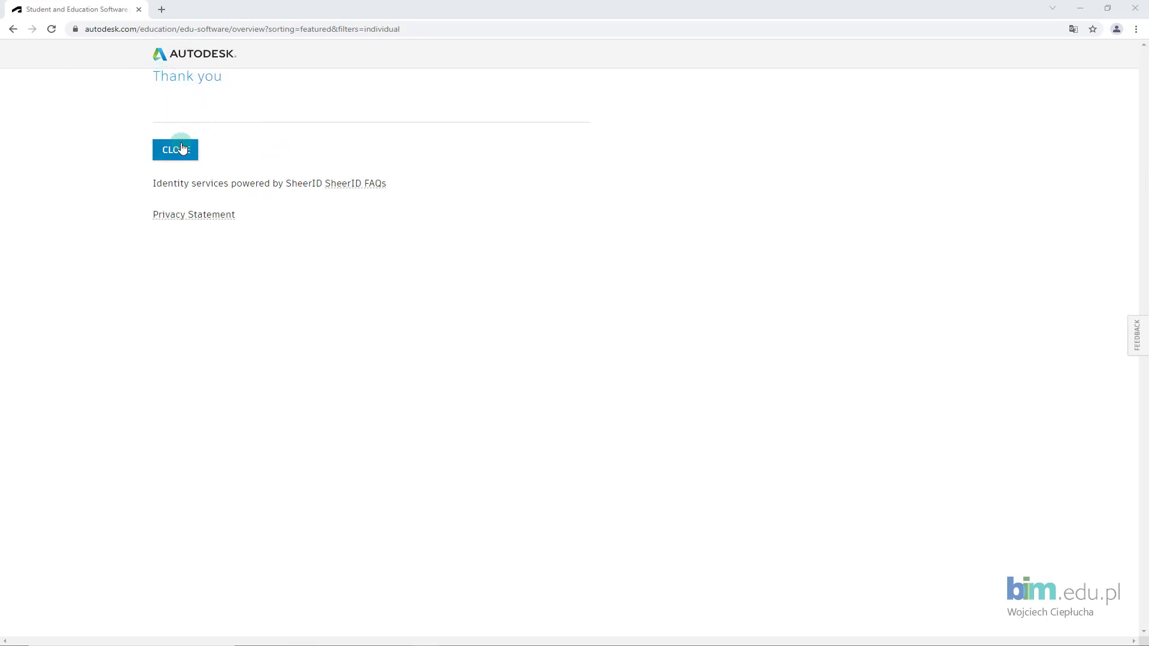
{"action": "left_click", "coordinate": [182, 148]}
Close the notice and choose Products and services from the account avatar menu
{"action": "left_click", "coordinate": [477, 150]}
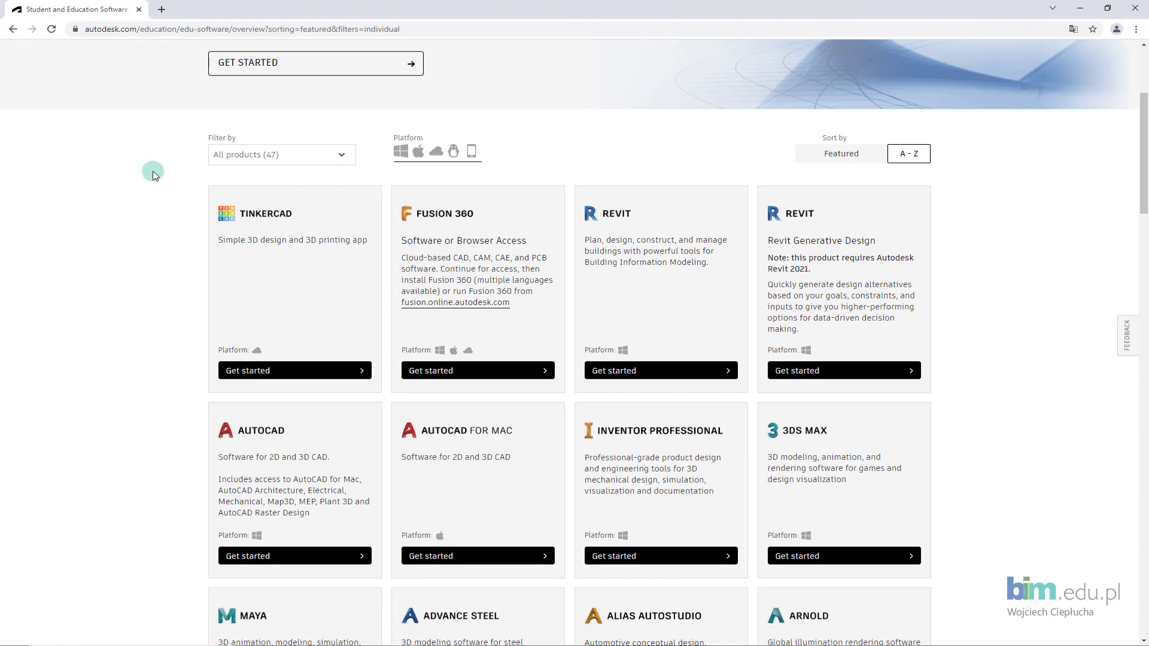
{"action": "scroll", "coordinate": [154, 174], "scroll_direction": "up", "scroll_amount": 2}
{"action": "scroll", "coordinate": [154, 173], "scroll_direction": "up", "scroll_amount": 3}
{"action": "scroll", "coordinate": [155, 173], "scroll_direction": "down", "scroll_amount": 3}
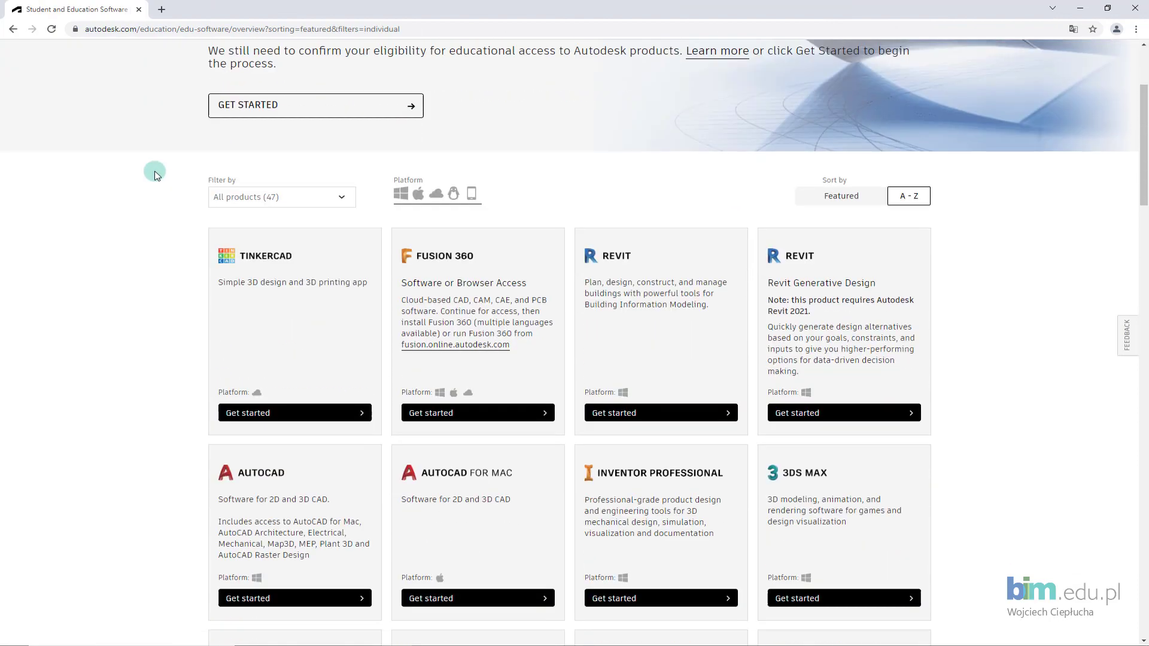
{"action": "scroll", "coordinate": [158, 174], "scroll_direction": "down", "scroll_amount": 5}
{"action": "scroll", "coordinate": [157, 174], "scroll_direction": "up", "scroll_amount": 7}
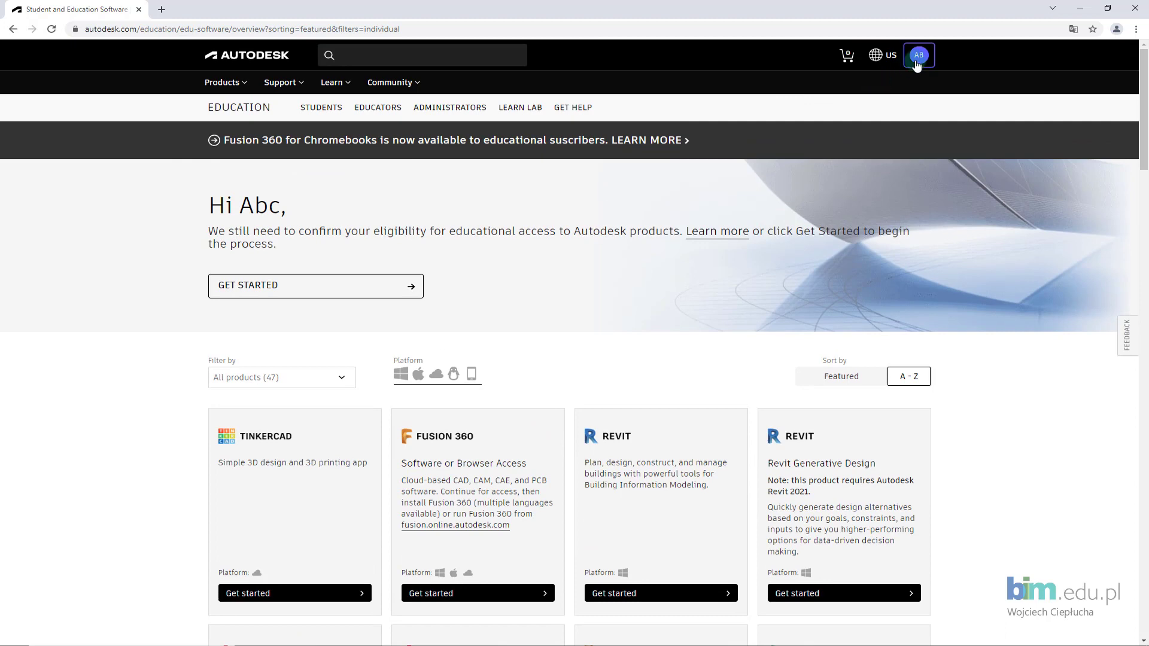
{"action": "left_click", "coordinate": [918, 60]}
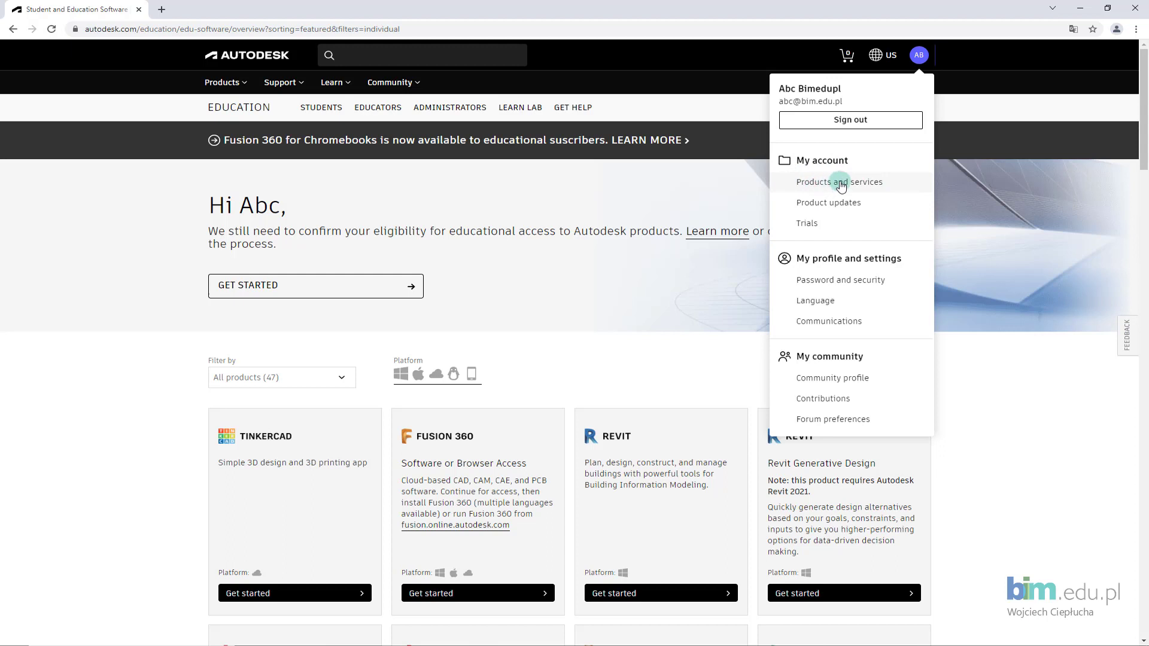
{"action": "left_click", "coordinate": [841, 184]}
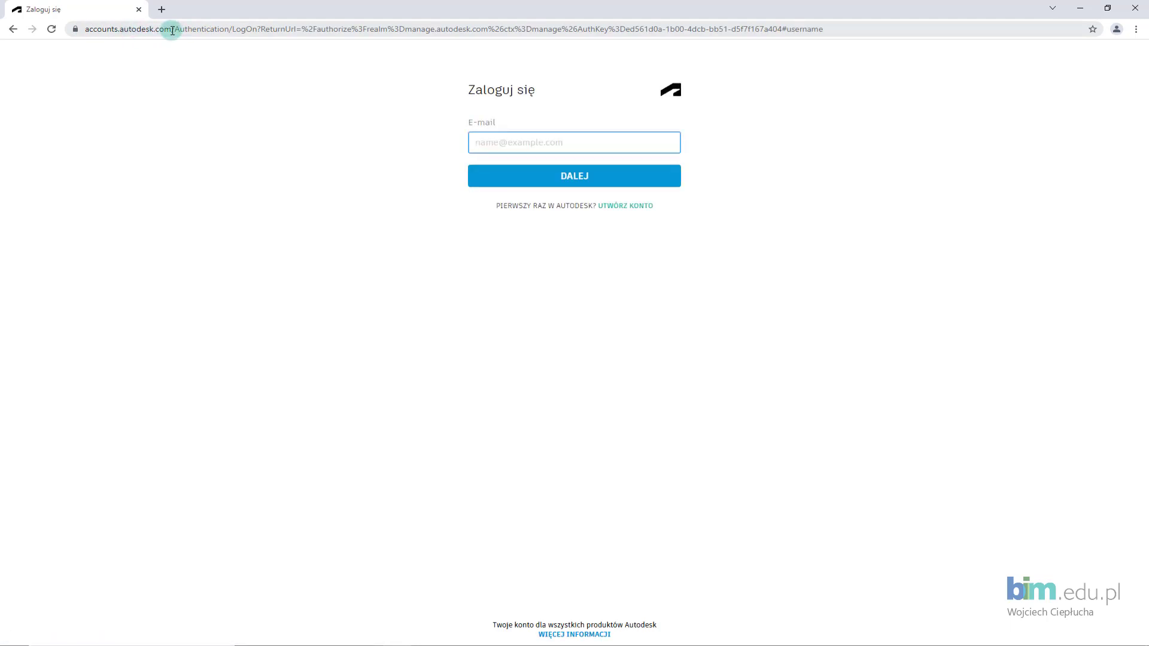
Go to manage.autodesk.com
{"action": "left_click", "coordinate": [172, 29]}
{"action": "triple_click", "coordinate": [146, 29]}
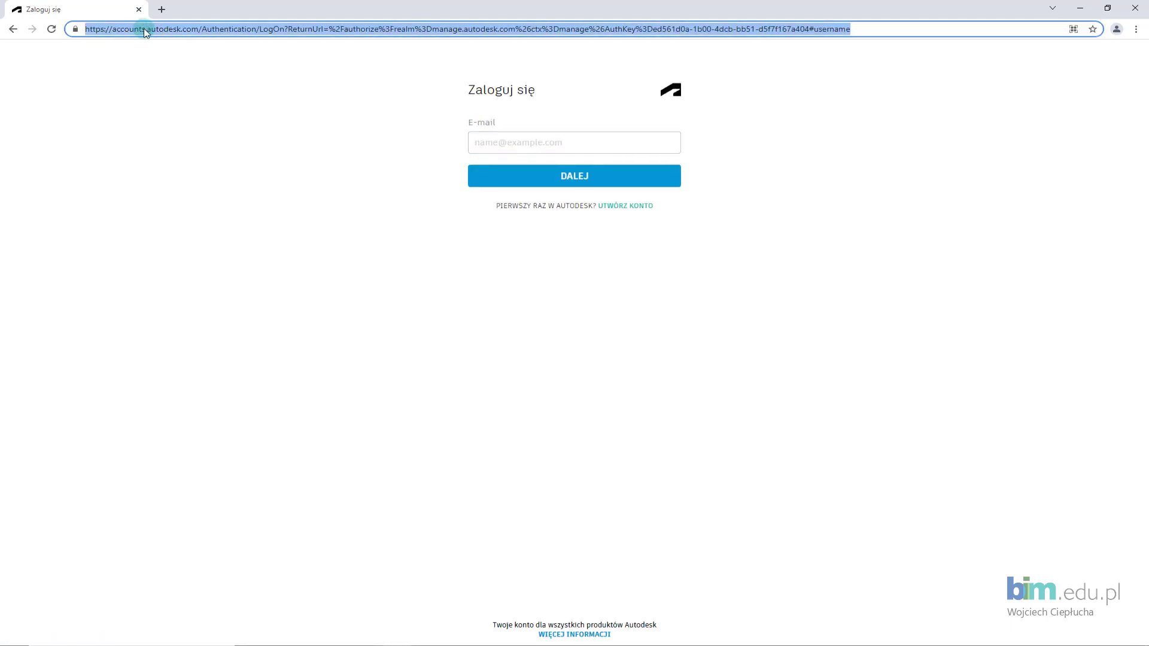
{"action": "type", "text": "manage"}
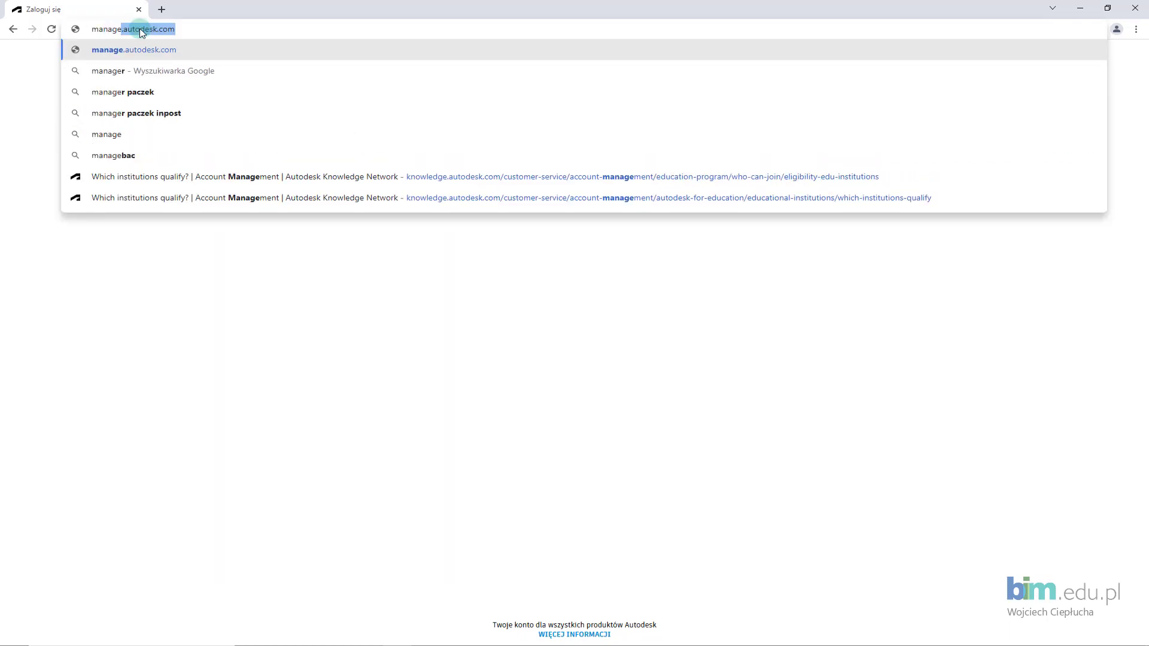
{"action": "type", "text": ".autodesk.com"}
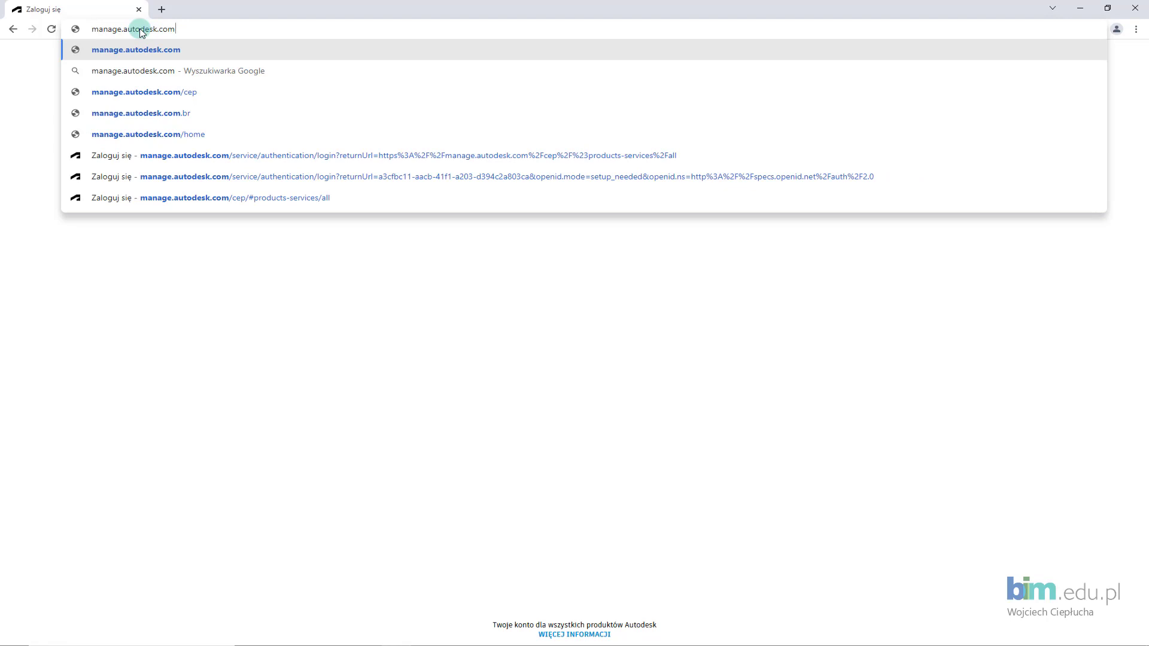
{"action": "left_click", "coordinate": [131, 48]}
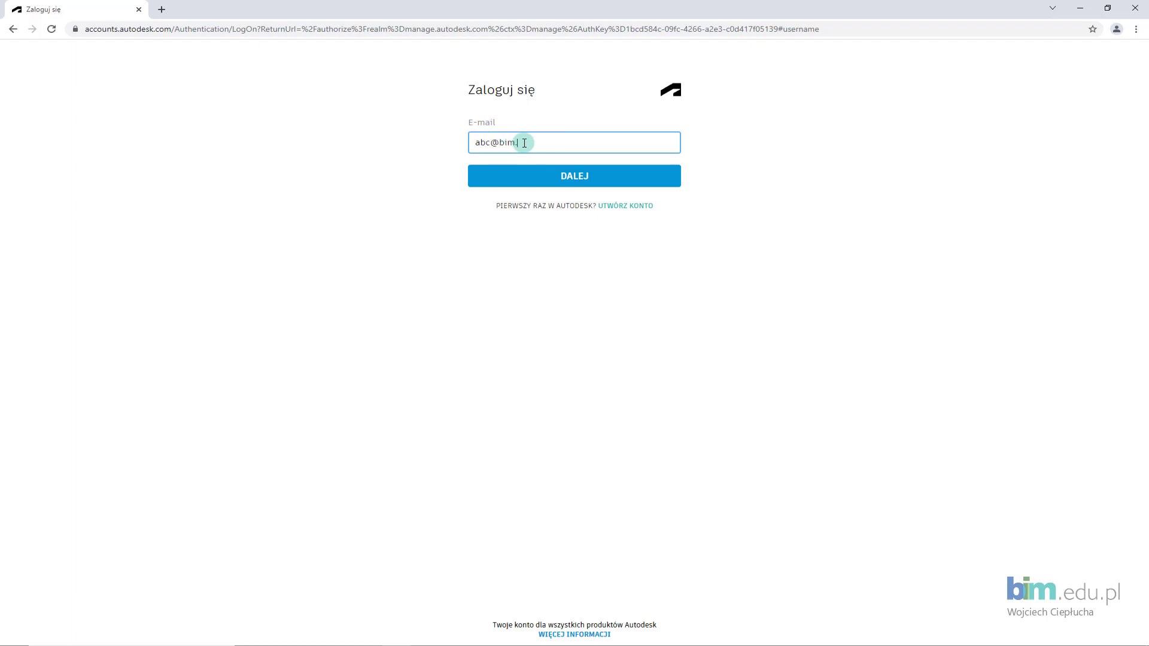
Enter the account e-mail, continue with DALEJ, and type the account password
{"action": "key", "text": "Tab"}
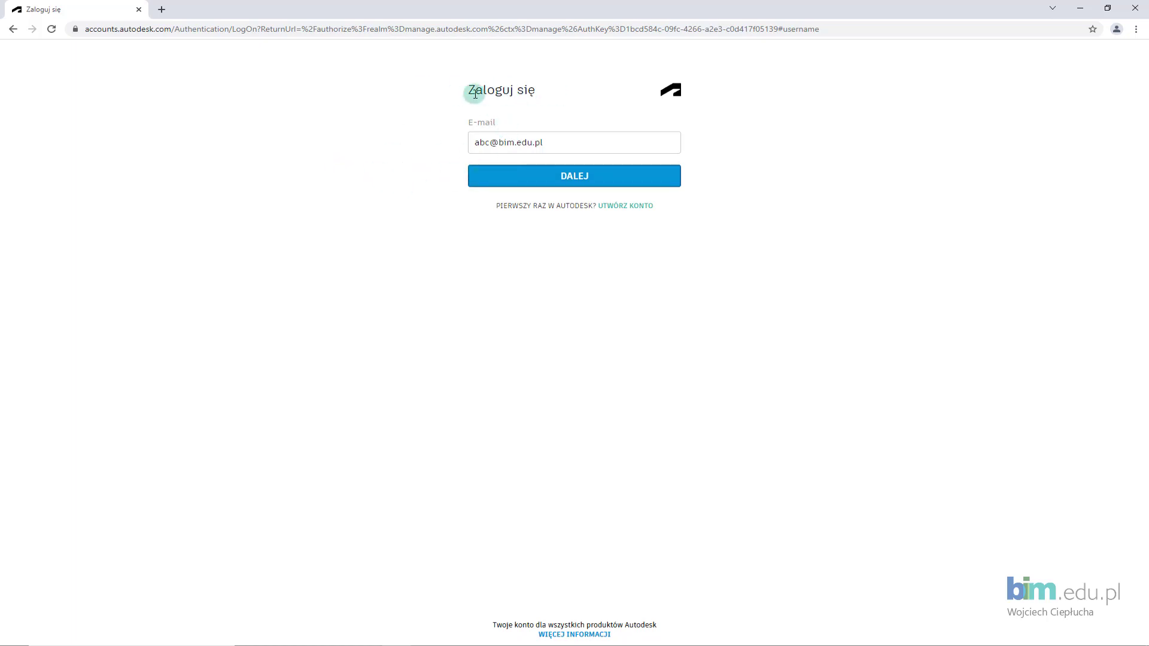
{"action": "left_click", "coordinate": [549, 177]}
{"action": "left_click", "coordinate": [545, 183]}
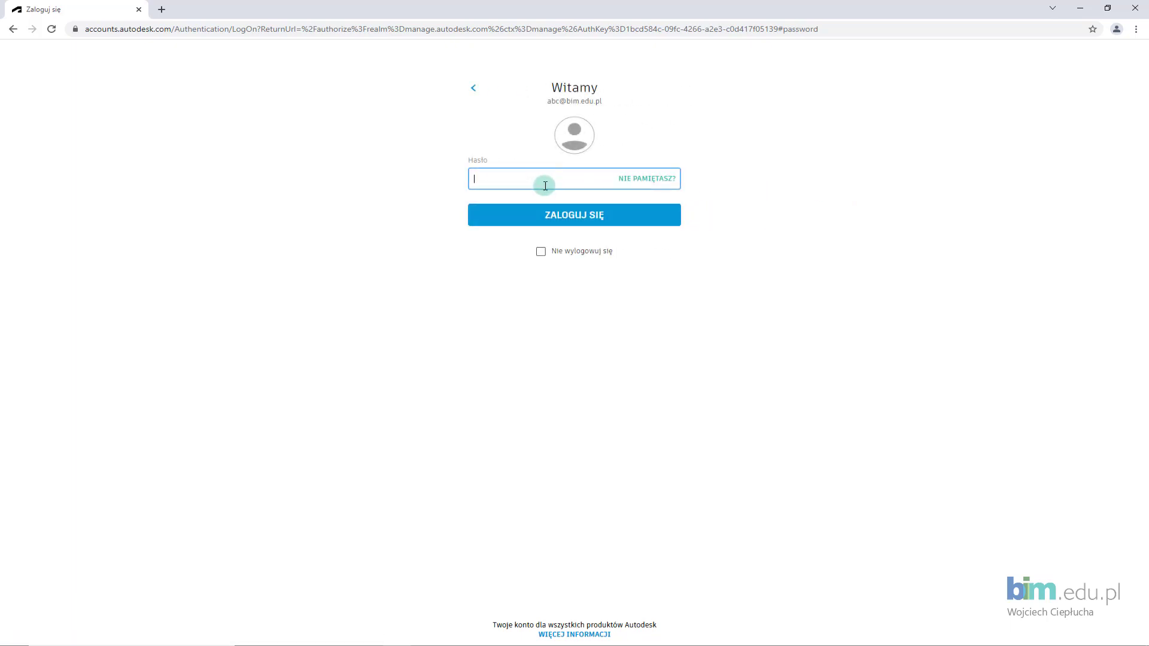
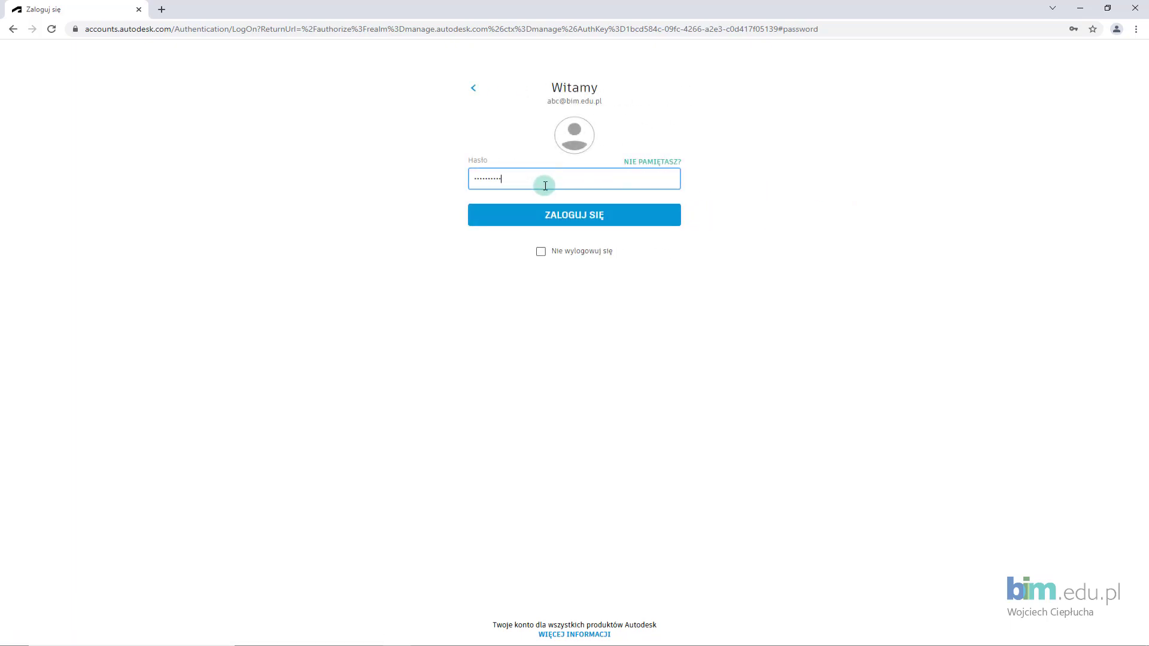
Sign in, dismiss the Translate offer, and request a verification e-mail for the unverified account
{"action": "left_click", "coordinate": [581, 213]}
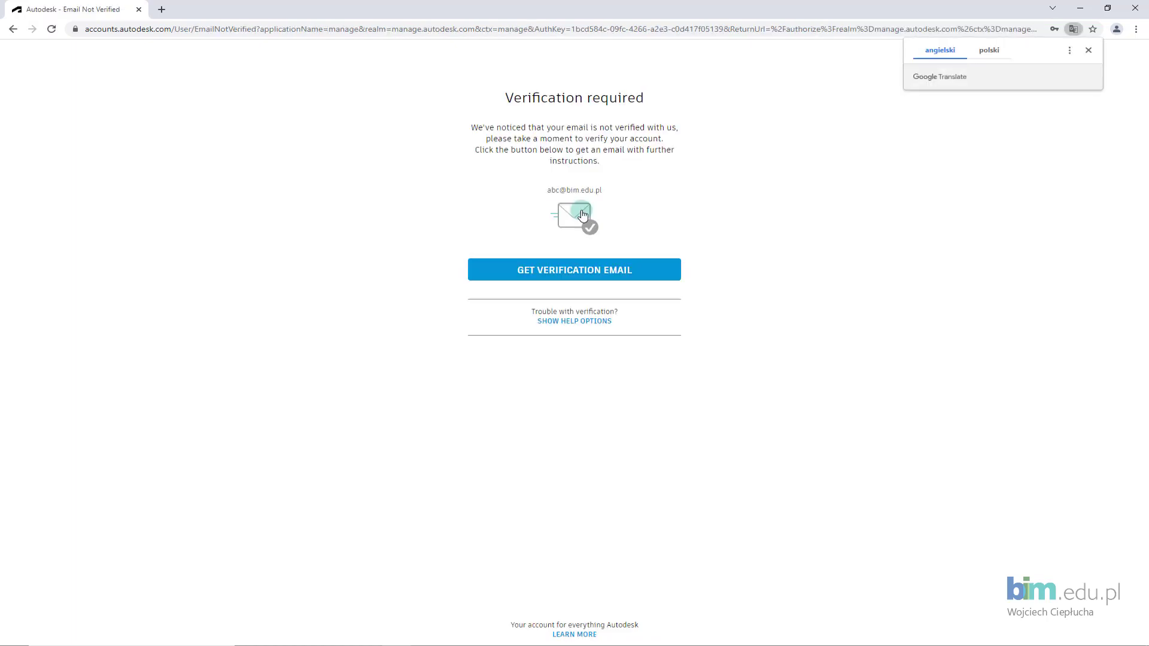
{"action": "left_click", "coordinate": [1088, 50]}
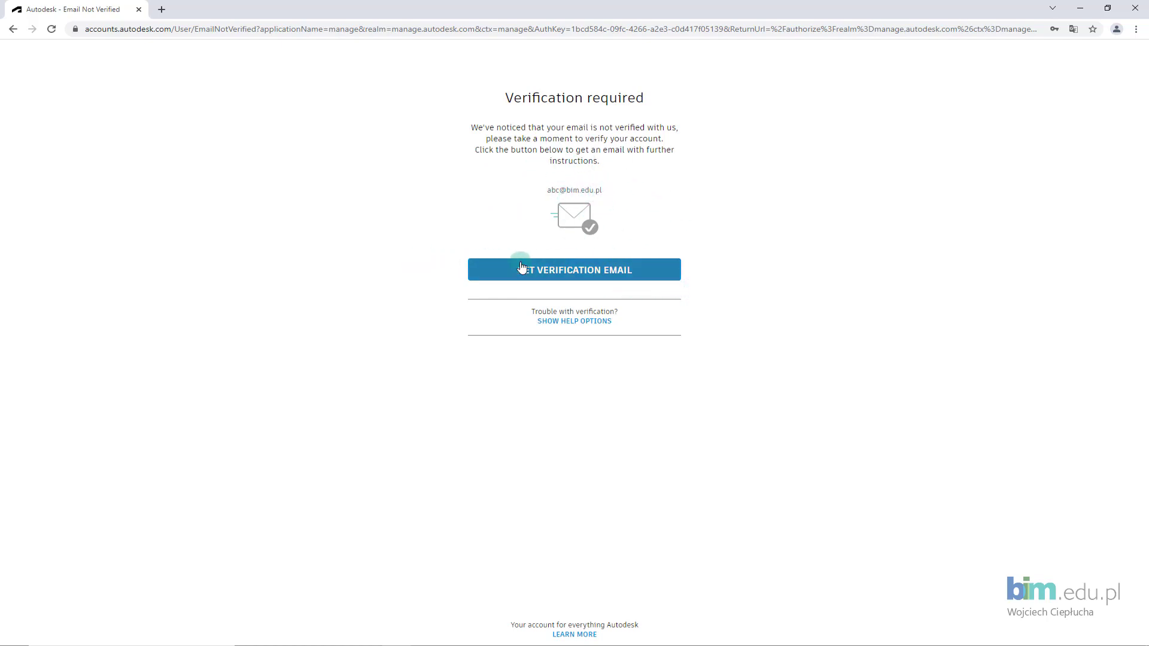
{"action": "left_click", "coordinate": [561, 274]}
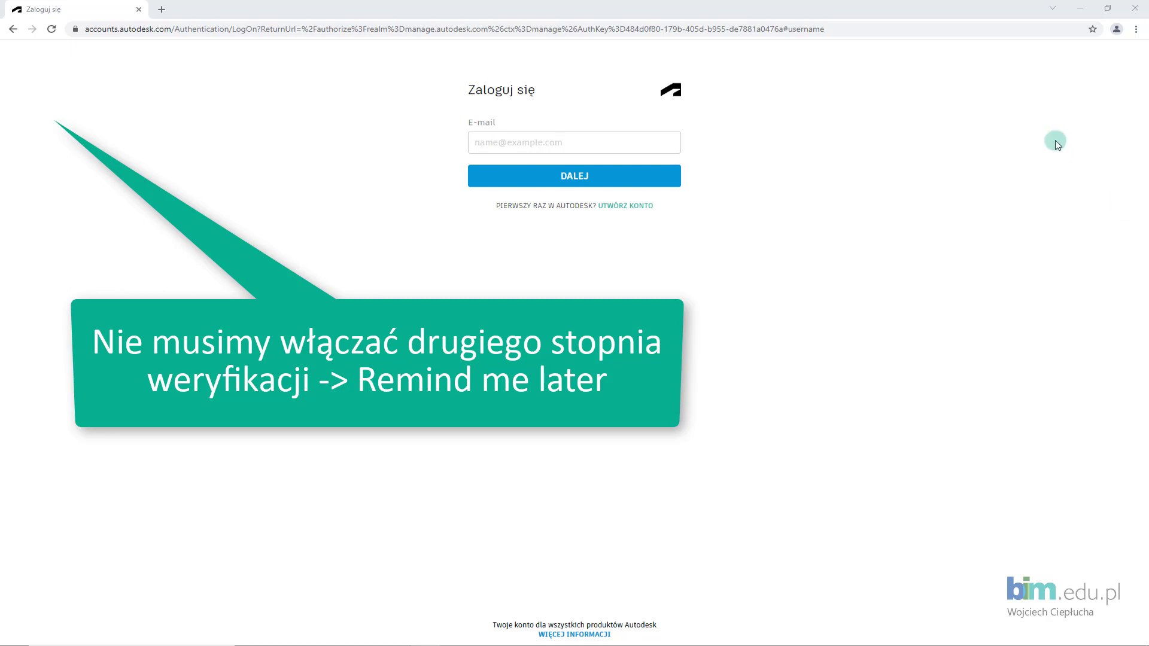
Go to manage.autodesk.com and sign in with the account e-mail and password
{"action": "left_click", "coordinate": [702, 31]}
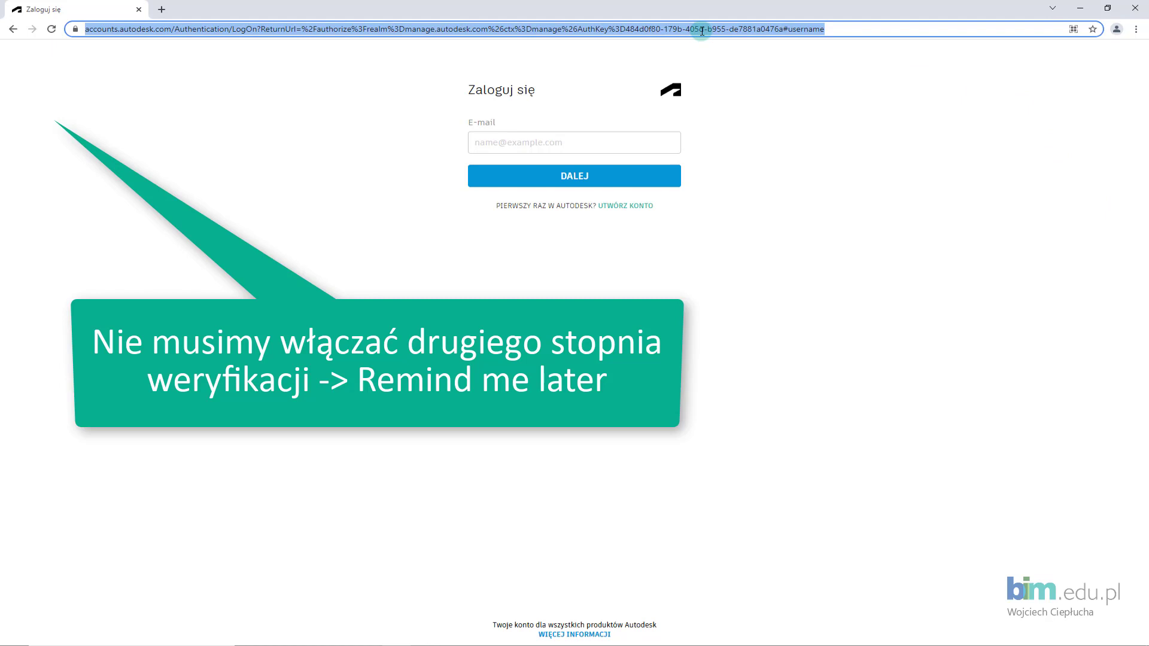
{"action": "type", "text": "ma"}
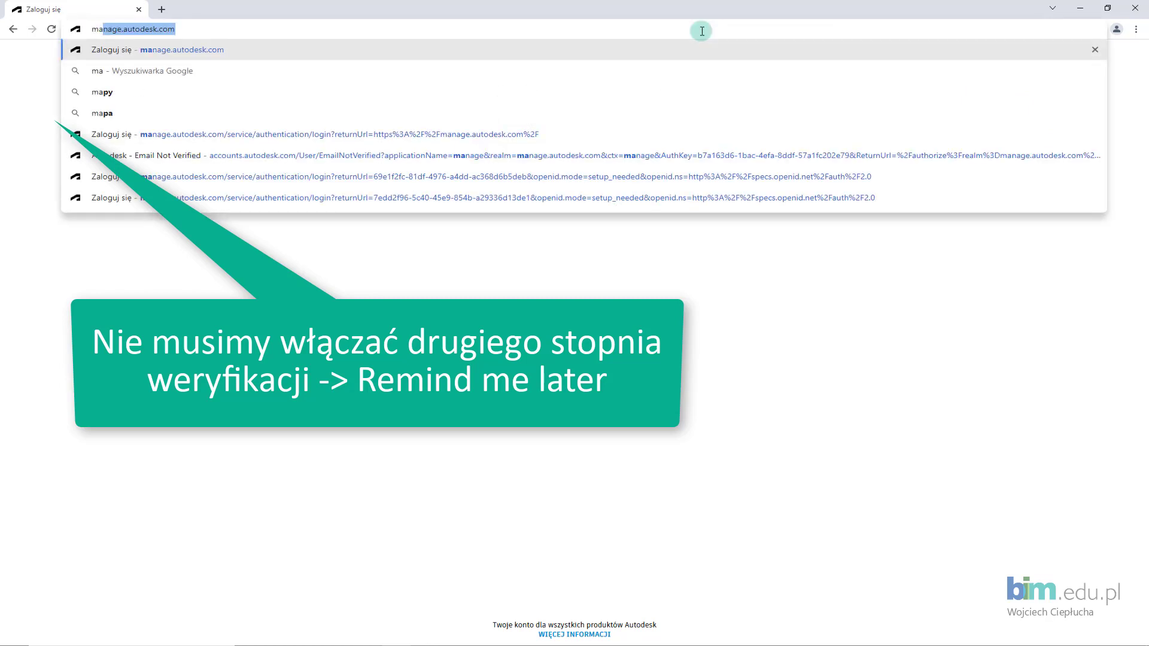
{"action": "type", "text": "nage"}
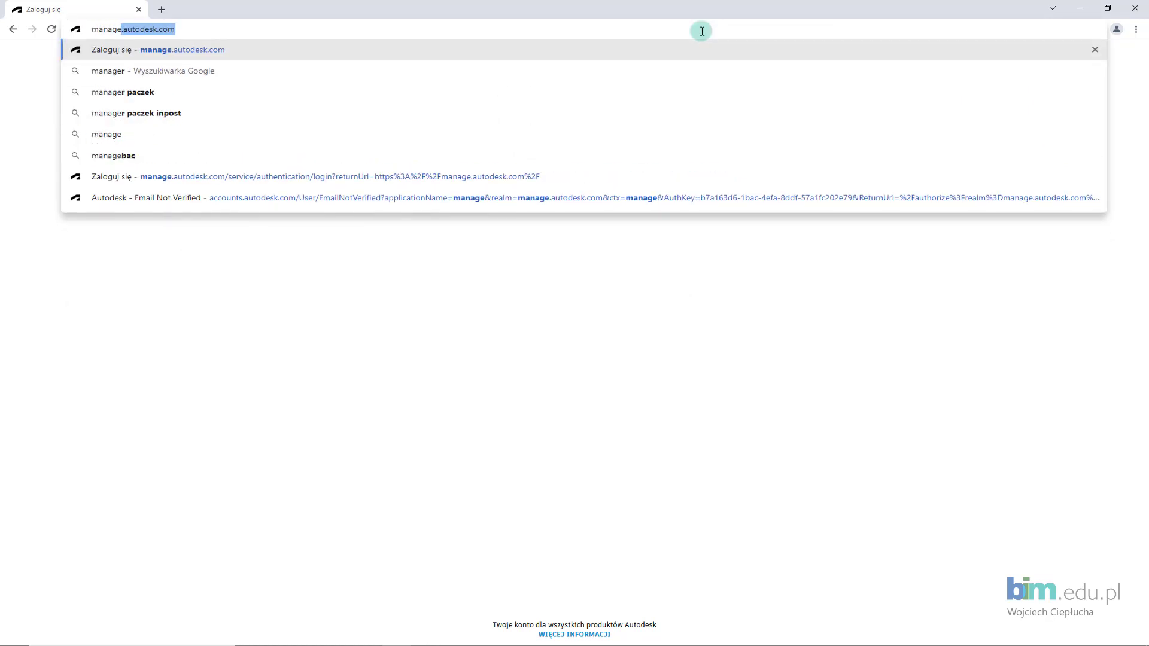
{"action": "key", "text": "Return"}
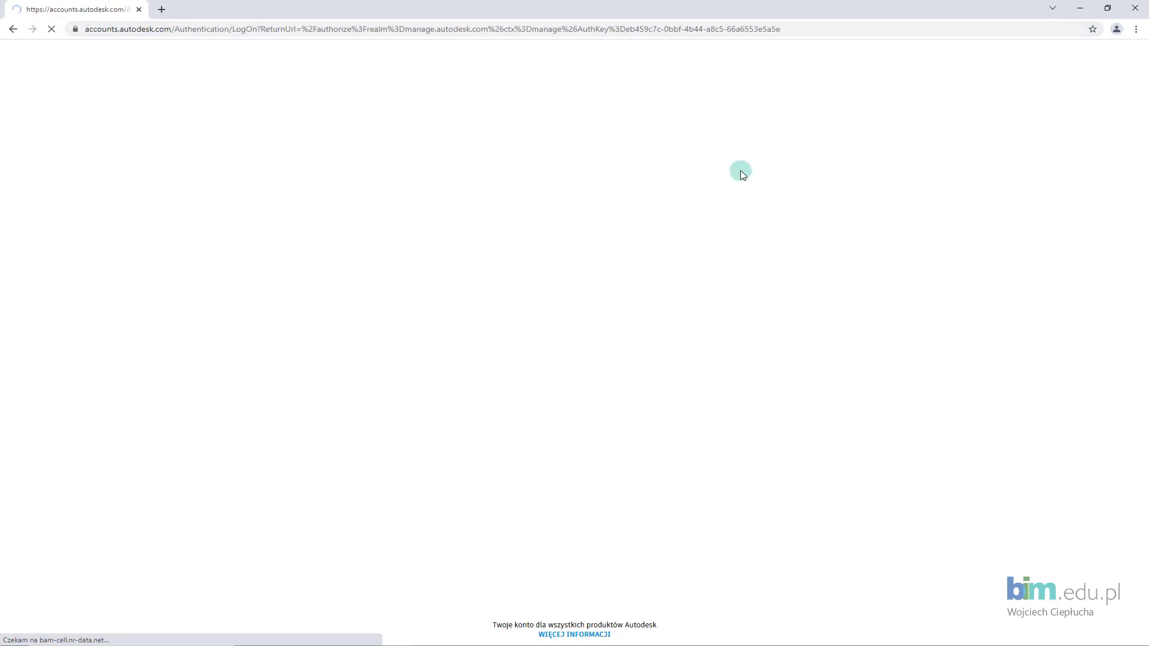
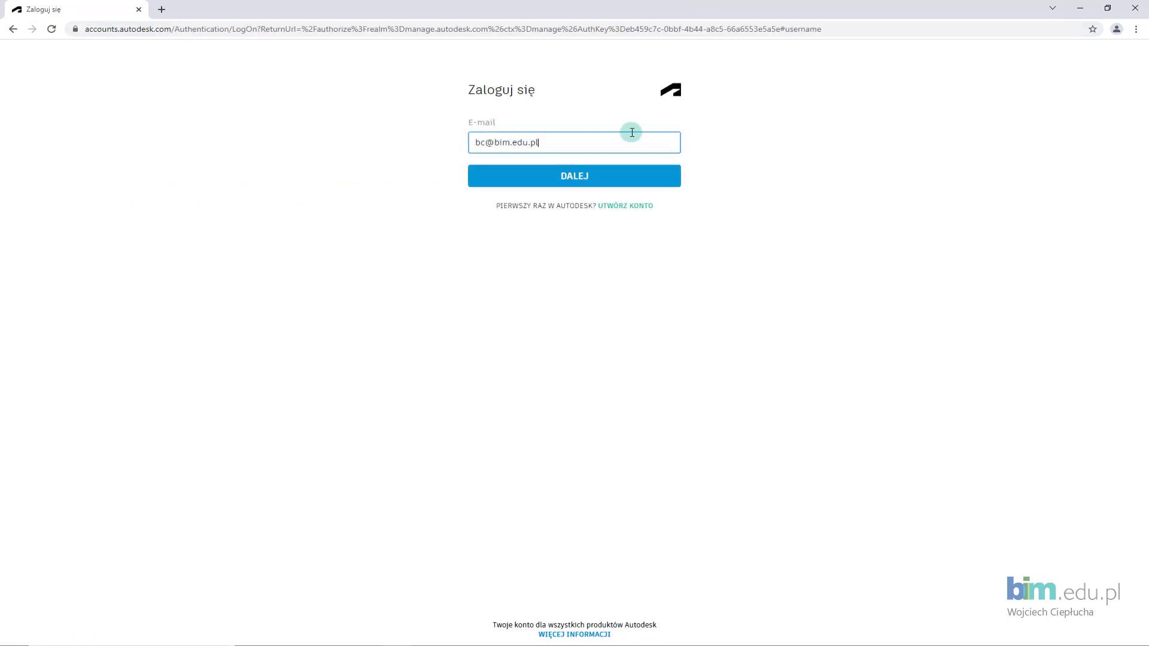
{"action": "left_click", "coordinate": [476, 143]}
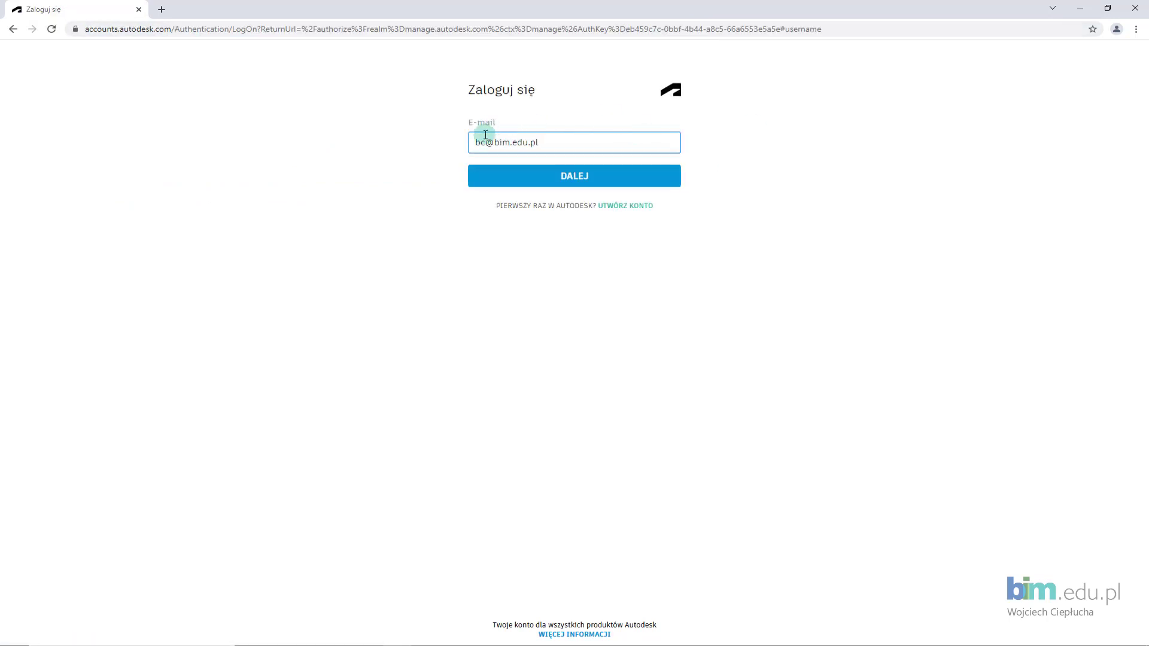
{"action": "type", "text": "a"}
{"action": "left_click", "coordinate": [525, 175]}
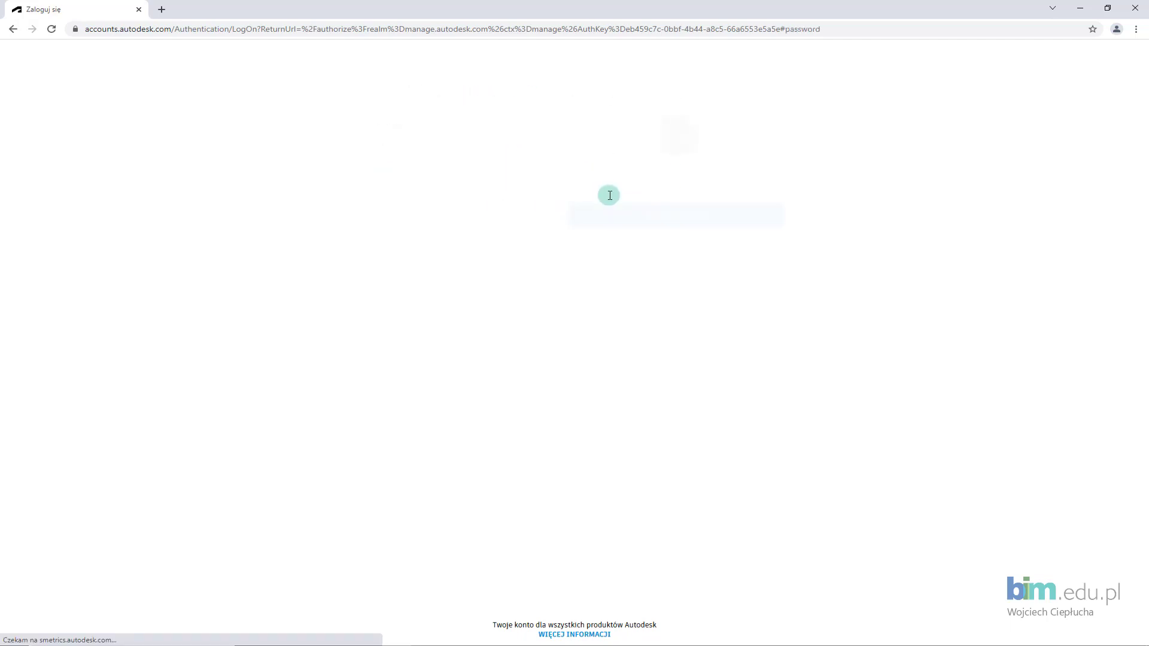
{"action": "type", "text": "***"}
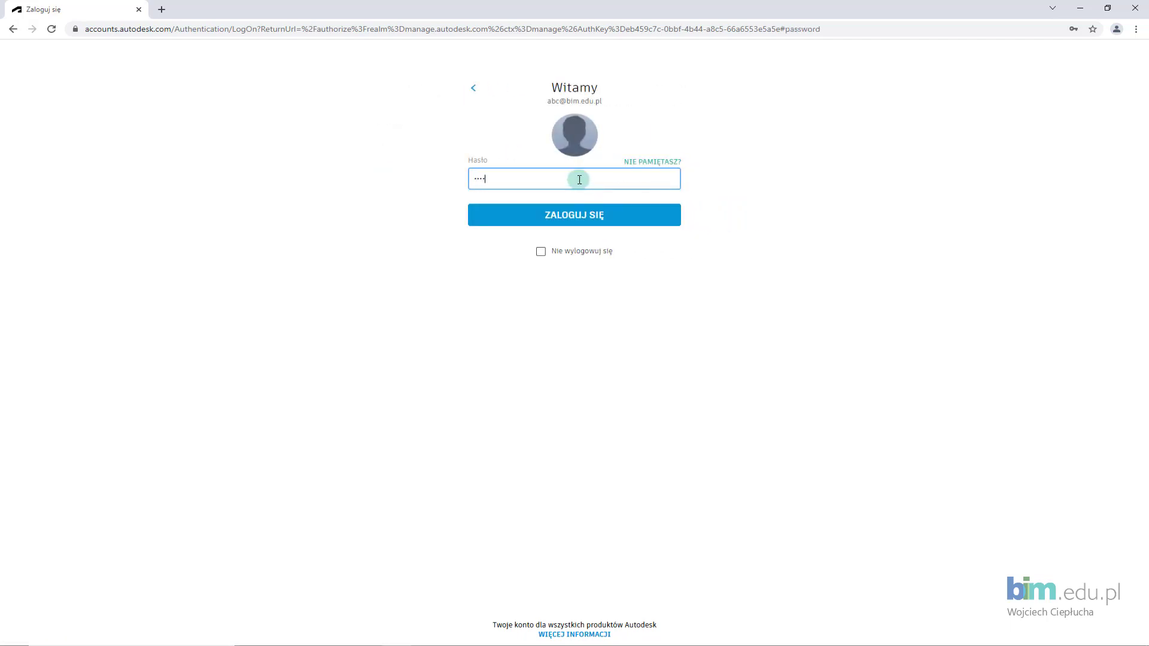
{"action": "key", "text": "Return"}
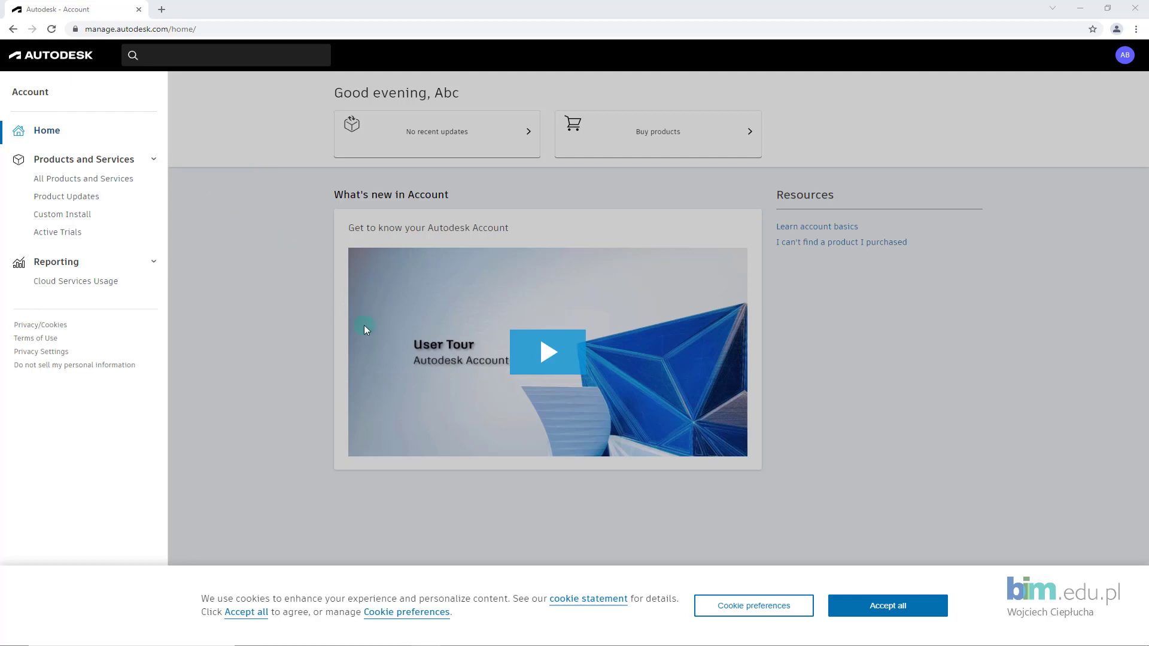
Accept cookies, close Get Help, and open the Revit 2022 download options under All Products and Services
{"action": "left_click", "coordinate": [907, 606]}
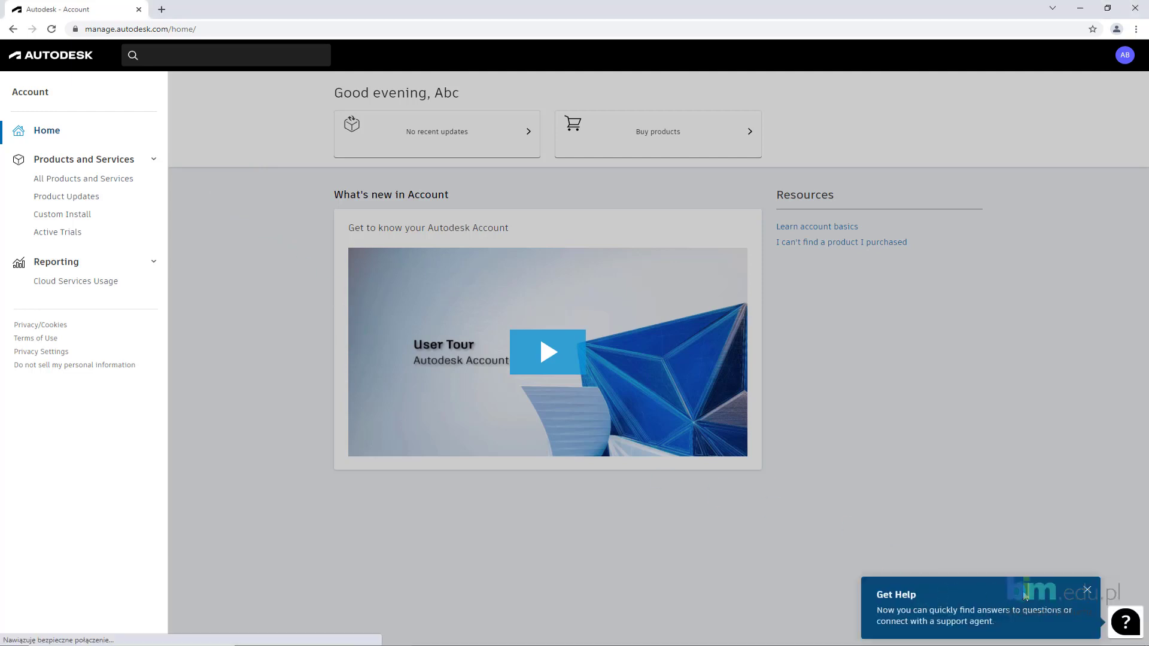
{"action": "left_click", "coordinate": [1086, 592]}
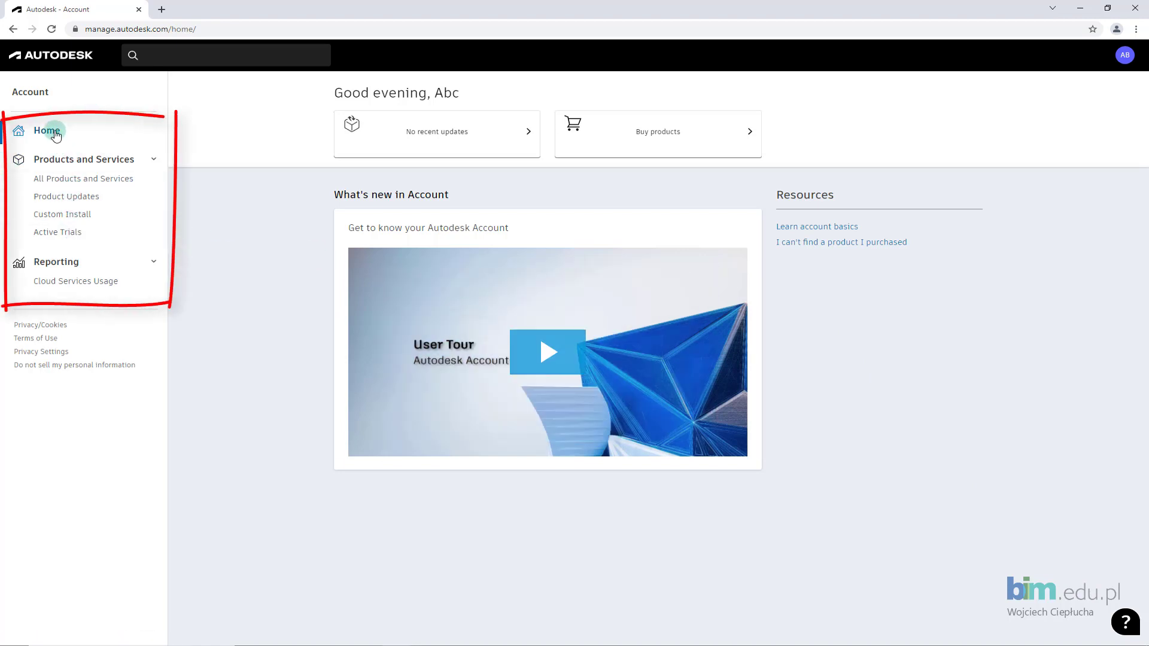
{"action": "left_click", "coordinate": [144, 178]}
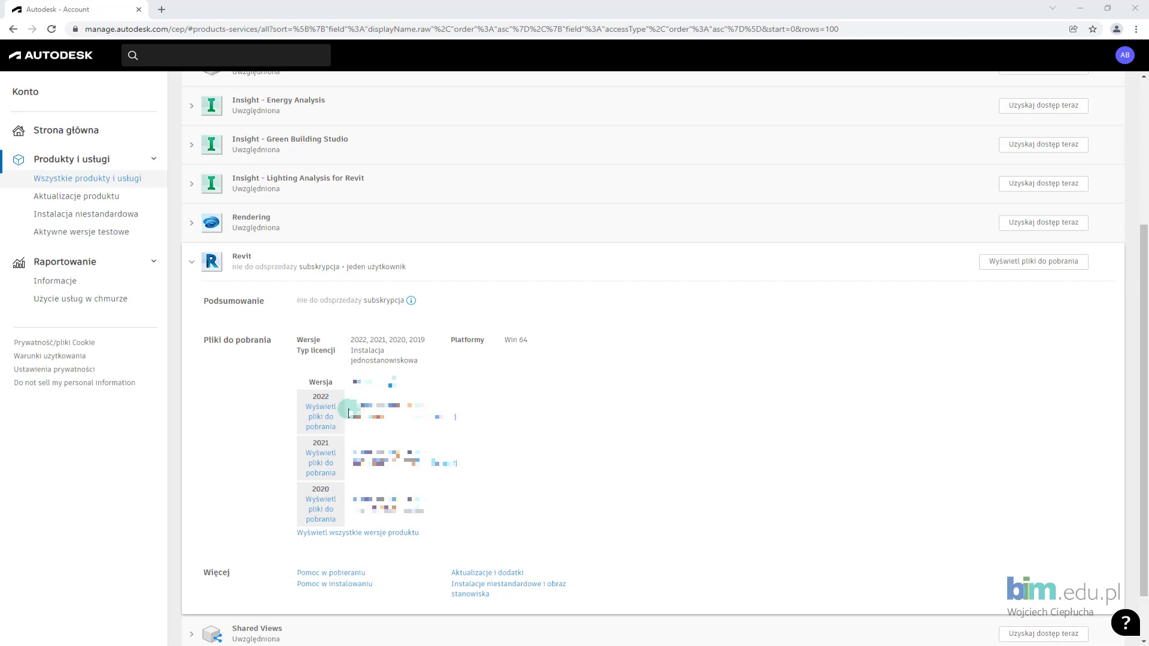
{"action": "left_click", "coordinate": [323, 418]}
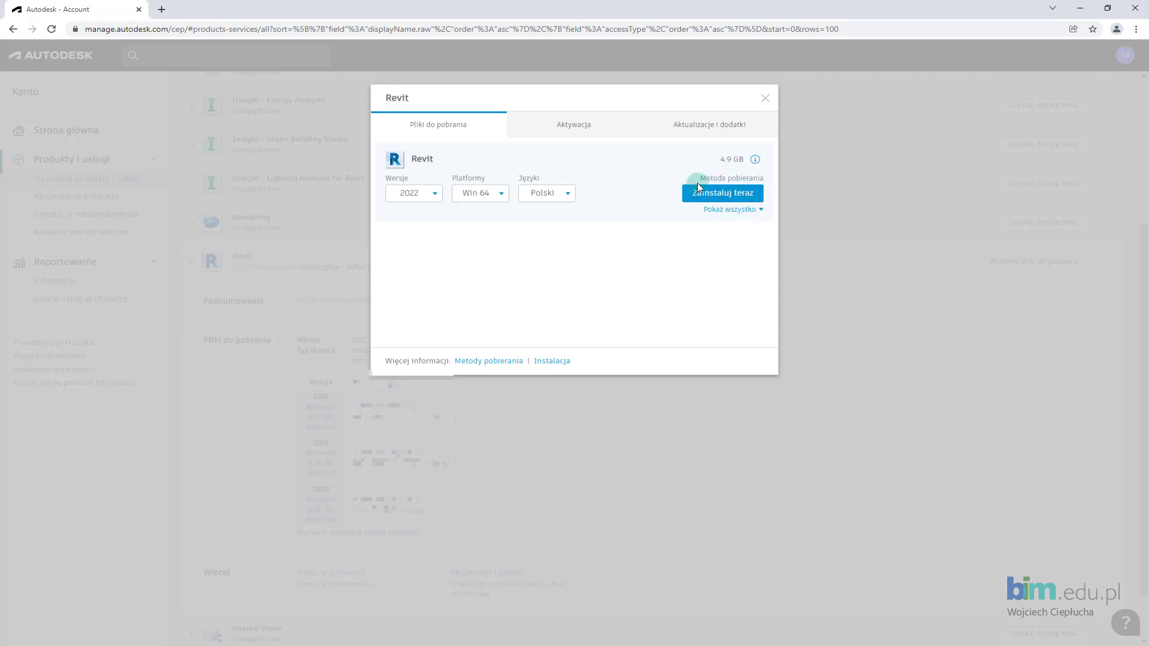
Switch to browser download, keep Revit 2022, Win 64 and Polski, and start the download
{"action": "left_click", "coordinate": [721, 210]}
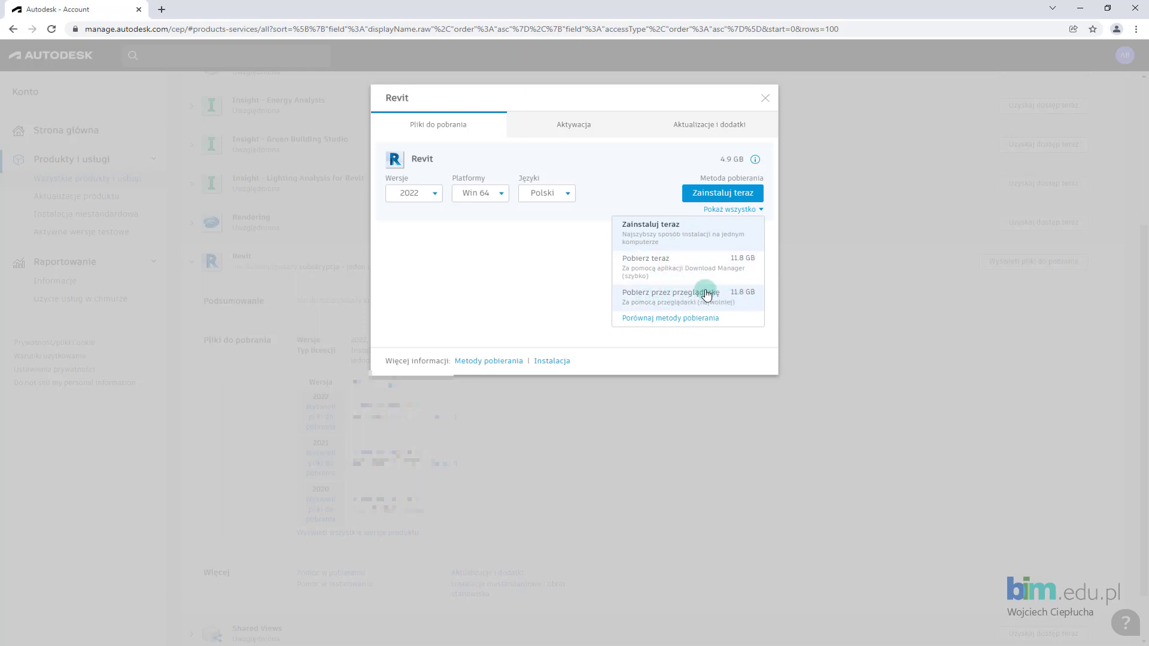
{"action": "left_click", "coordinate": [637, 296]}
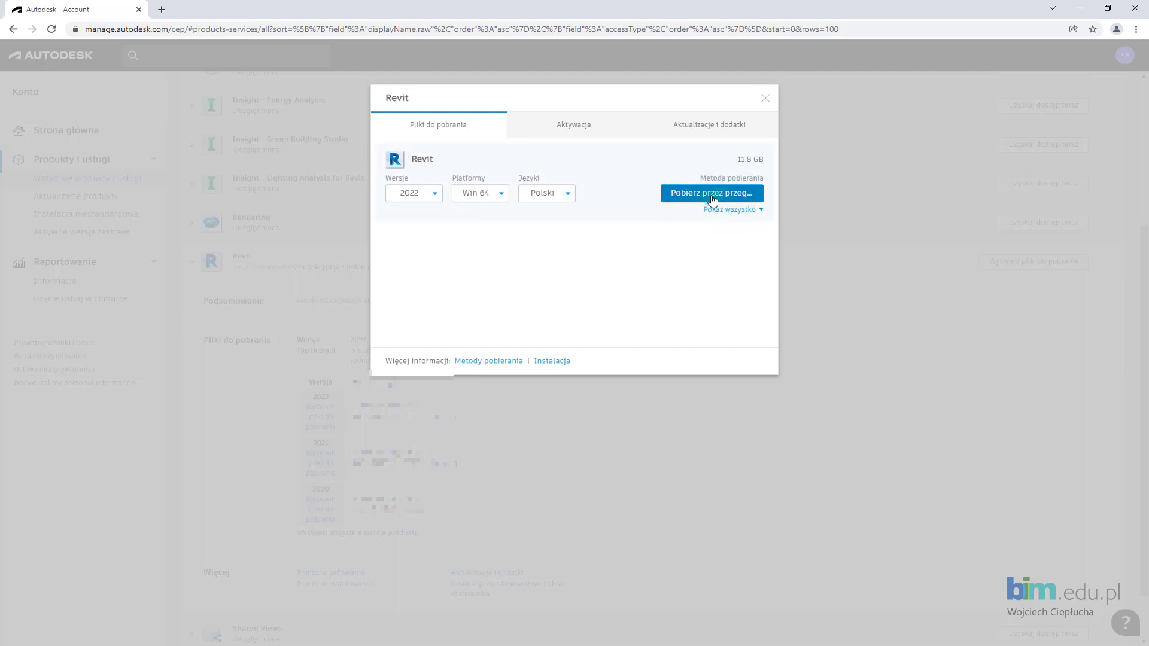
{"action": "left_click", "coordinate": [412, 199]}
{"action": "left_click", "coordinate": [412, 200]}
{"action": "left_click", "coordinate": [485, 199]}
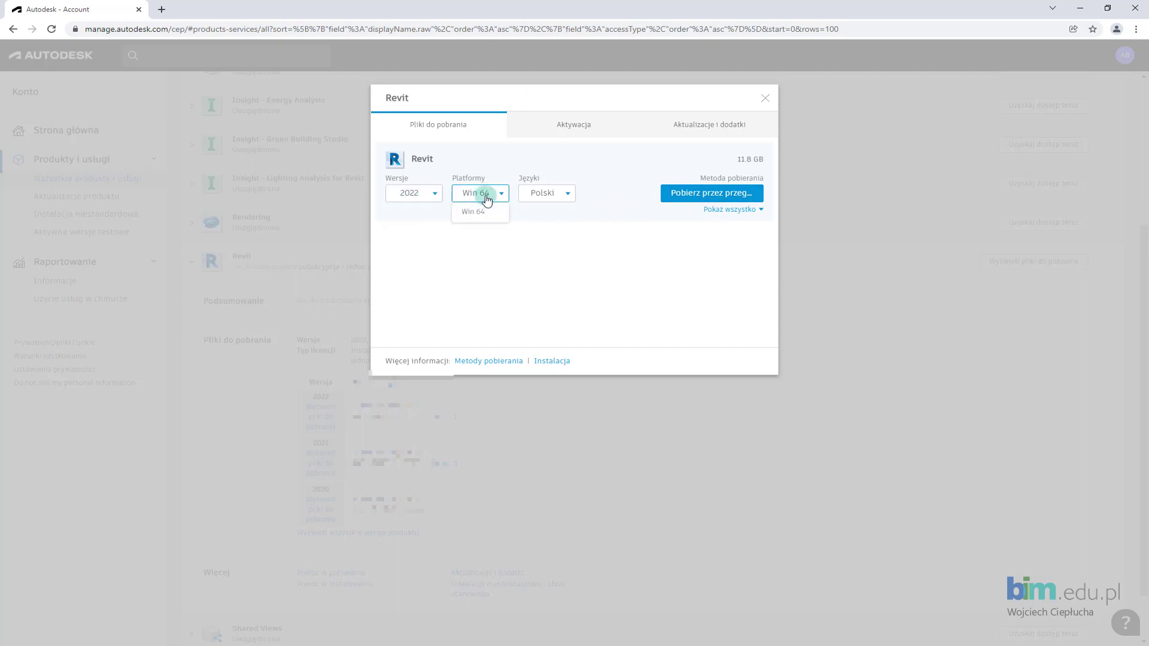
{"action": "left_click", "coordinate": [543, 197]}
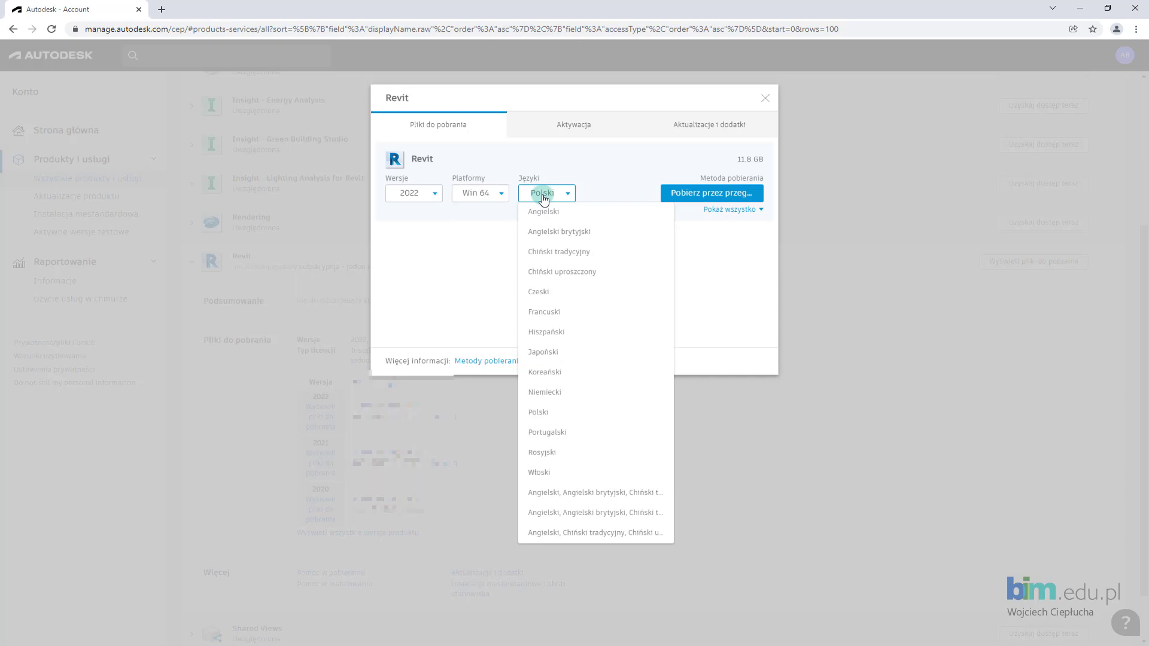
{"action": "left_click", "coordinate": [543, 198]}
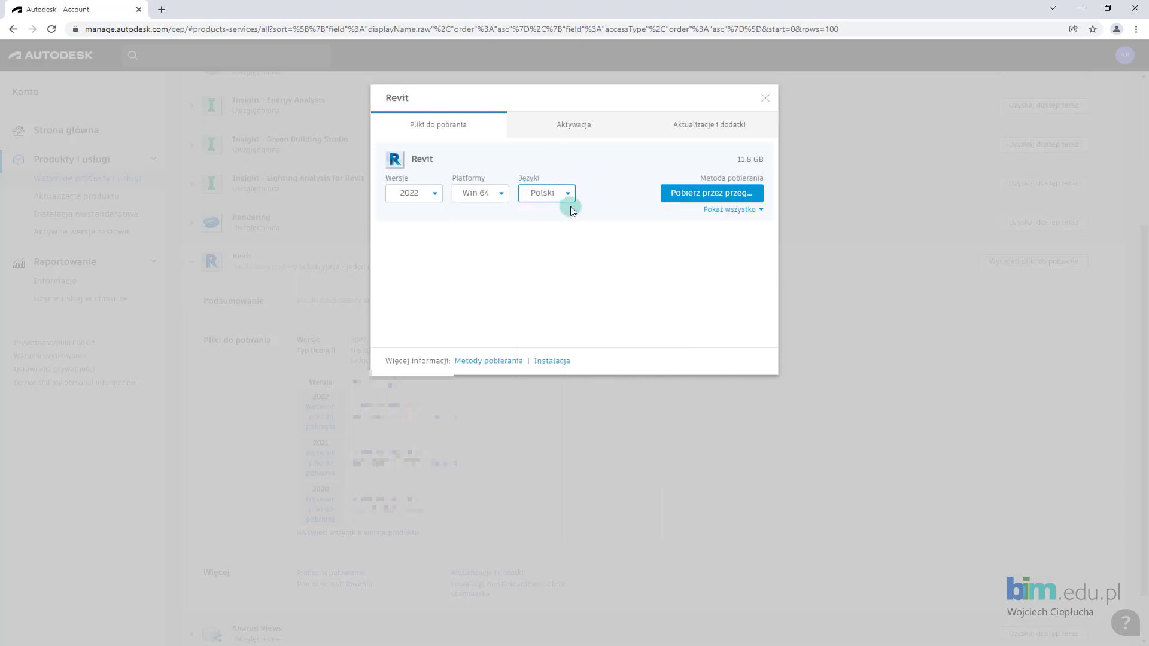
{"action": "left_click", "coordinate": [700, 199]}
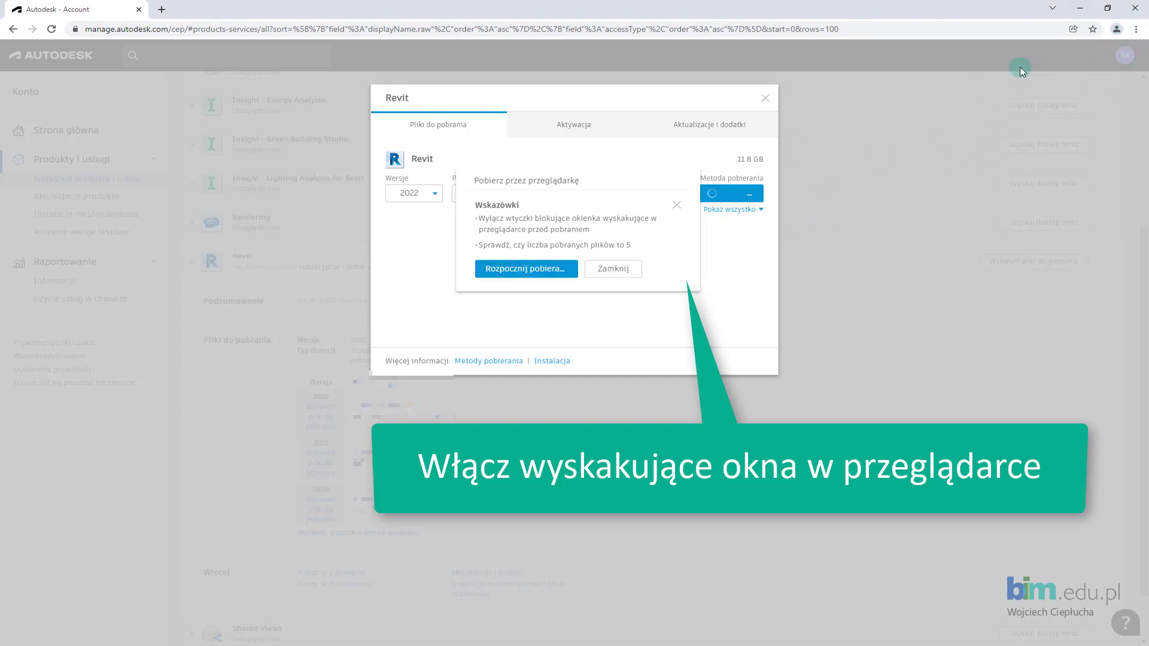
Confirm 'Rozpocznij pobieranie' to download the Revit 2022 packages, then show all download methods
{"action": "left_click", "coordinate": [555, 269]}
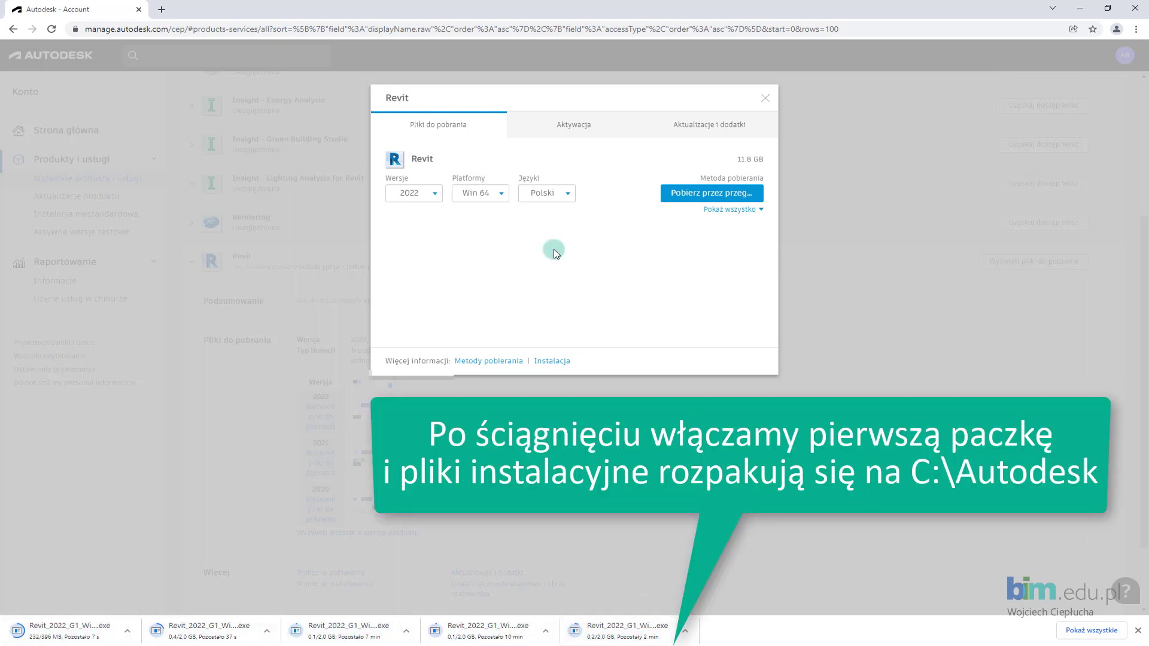
{"action": "left_click", "coordinate": [741, 214]}
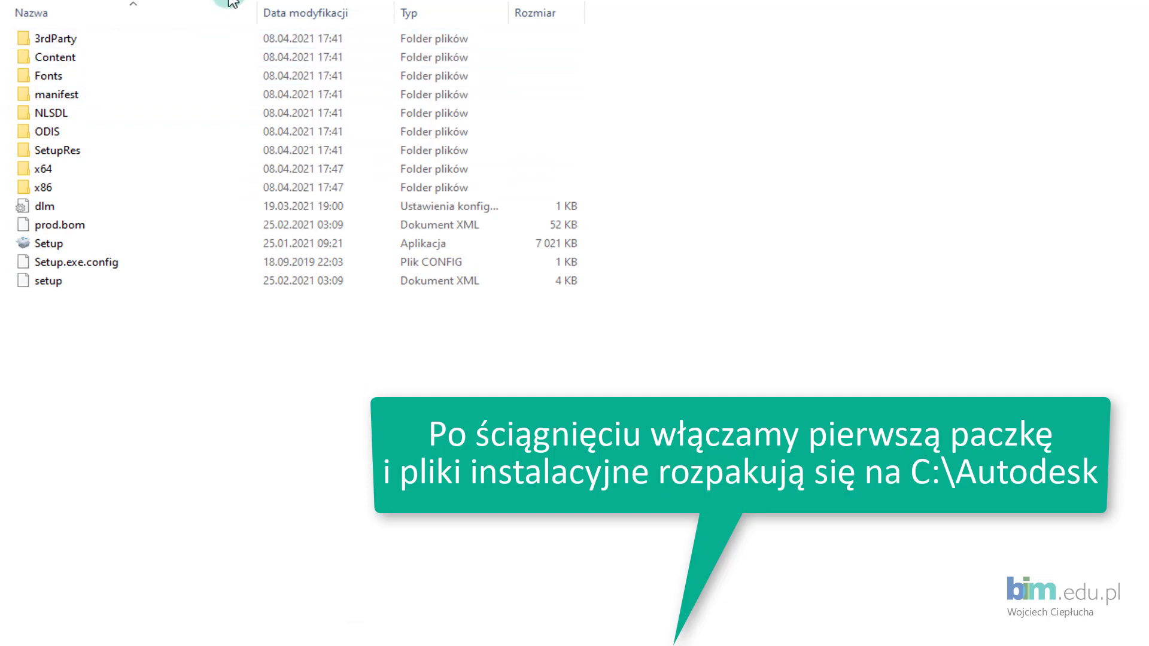
Run the Setup application from the unpacked Revit 2022 installation folder
{"action": "left_click", "coordinate": [97, 46]}
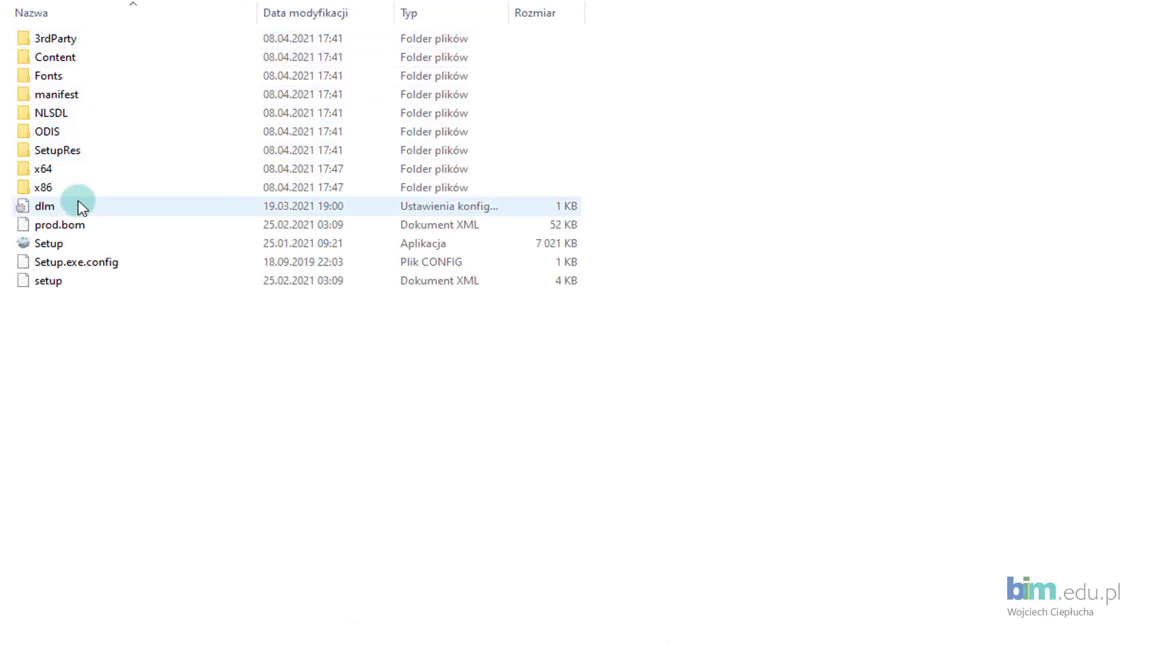
{"action": "double_click", "coordinate": [41, 286]}
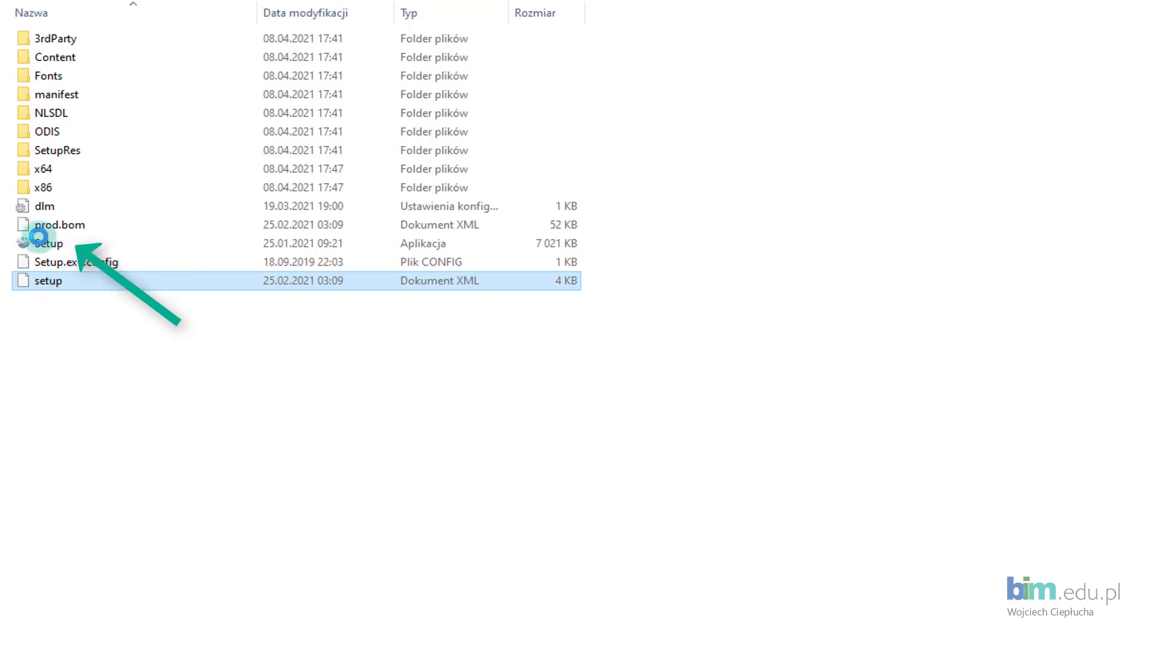
{"action": "left_click", "coordinate": [77, 243]}
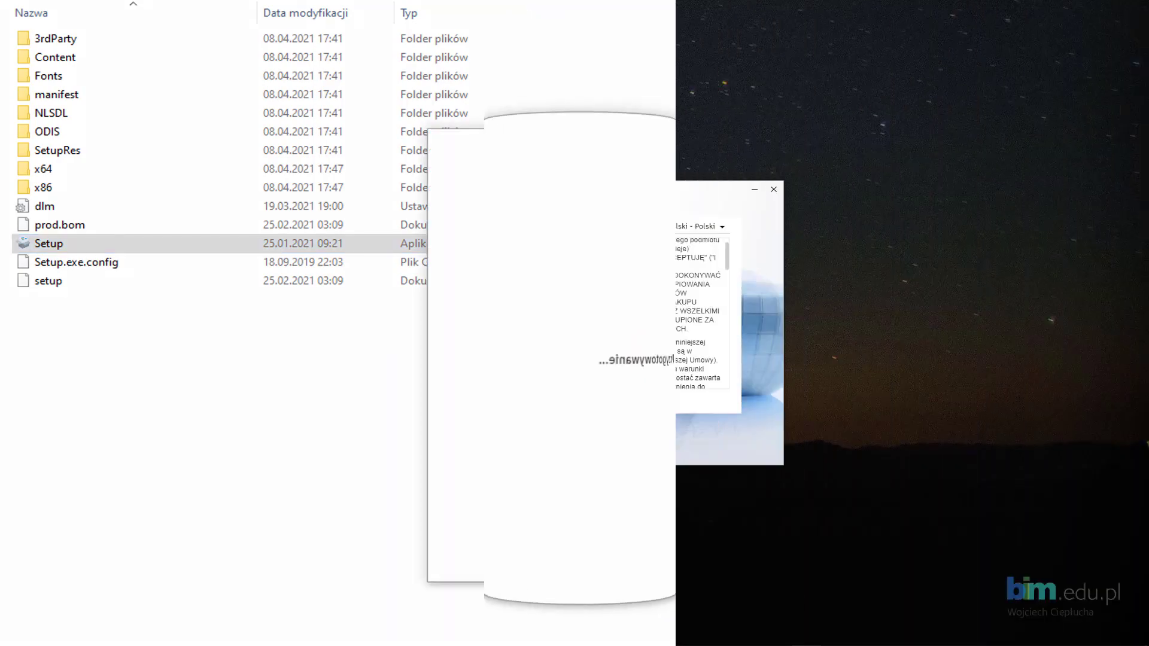
Accept the Revit 2022 licence and install to C:\Program Files\Autodesk with default paths
{"action": "scroll", "coordinate": [538, 337], "scroll_direction": "down", "scroll_amount": 10}
{"action": "scroll", "coordinate": [537, 337], "scroll_direction": "down", "scroll_amount": 5}
{"action": "scroll", "coordinate": [720, 283], "scroll_direction": "down", "scroll_amount": 4}
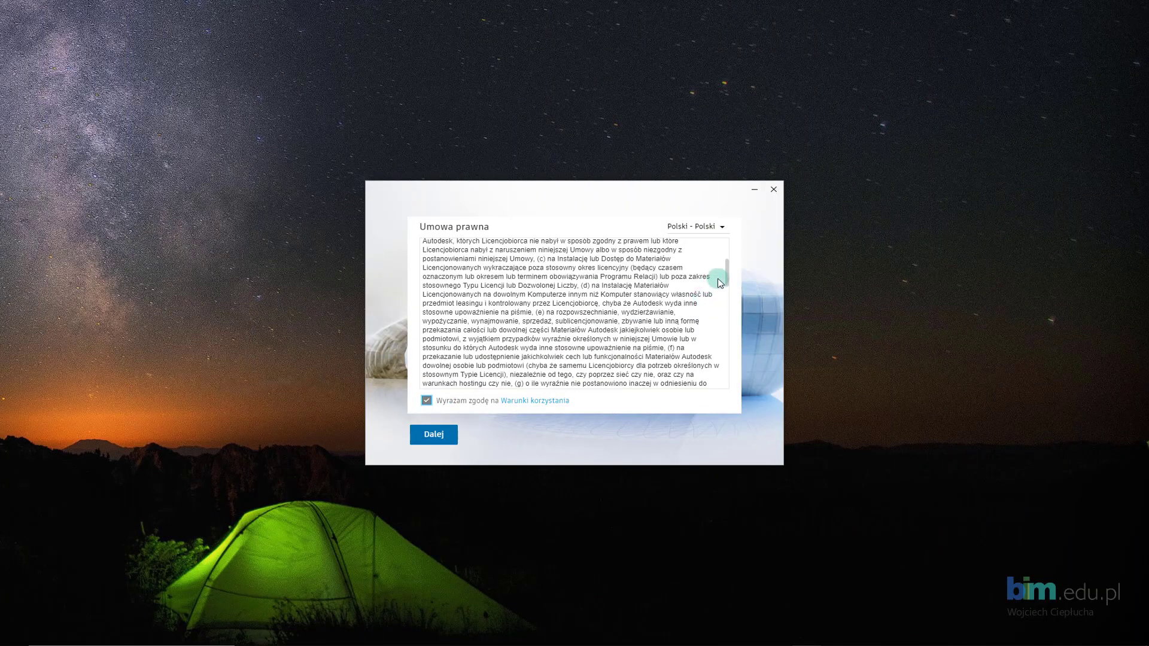
{"action": "left_click_drag", "start_coordinate": [728, 273], "coordinate": [727, 389]}
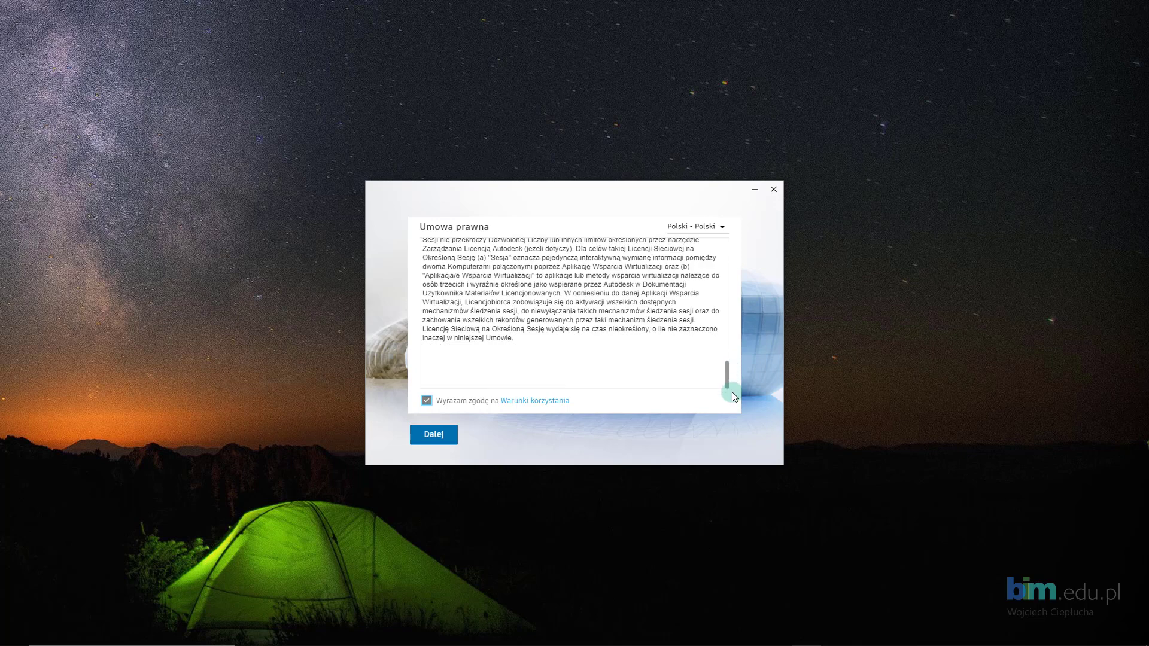
{"action": "left_click", "coordinate": [435, 435]}
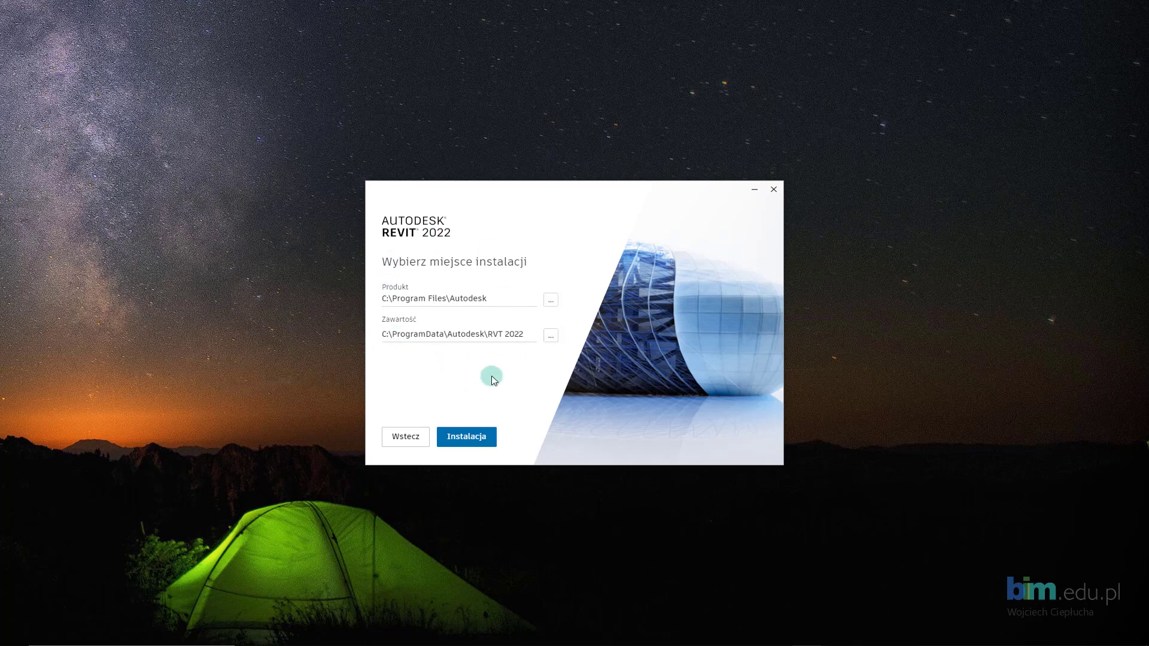
{"action": "left_click", "coordinate": [473, 441]}
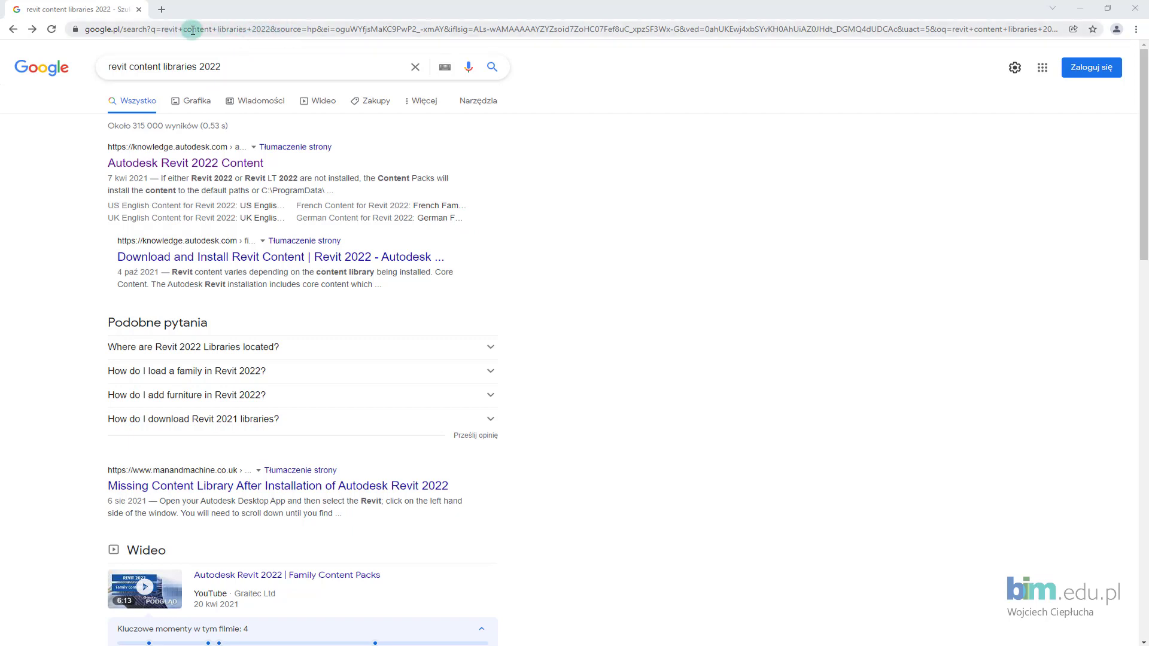
Open the 'Autodesk Revit 2022 Content' page from the Google search results
{"action": "left_click_drag", "start_coordinate": [226, 64], "coordinate": [66, 56]}
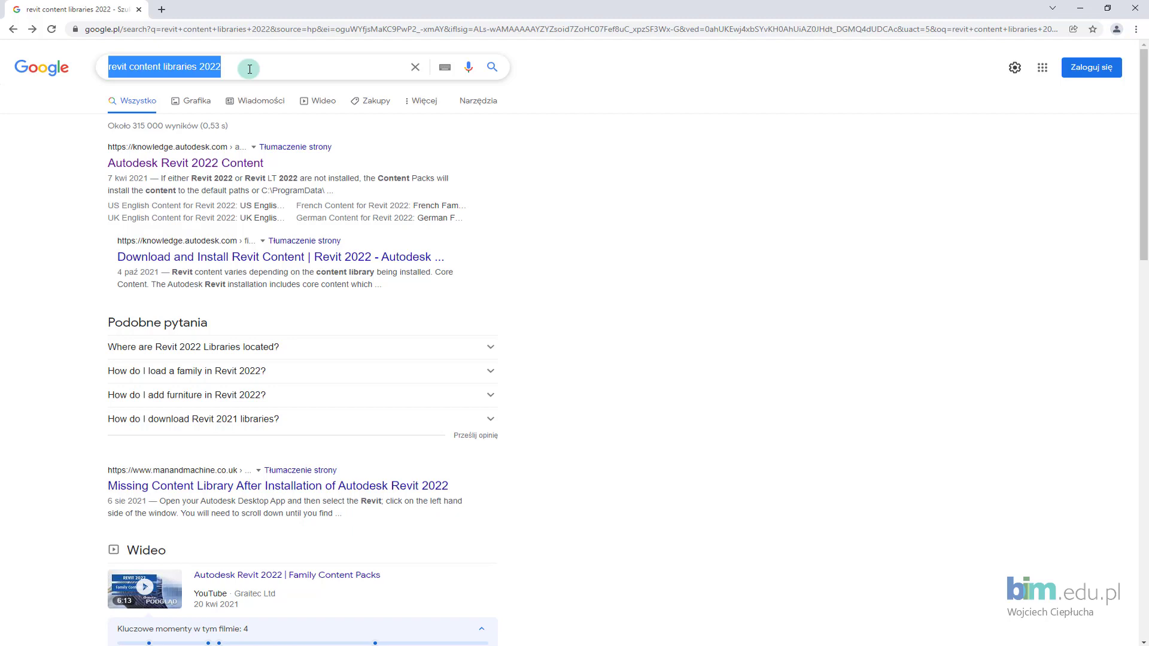
{"action": "left_click", "coordinate": [552, 146]}
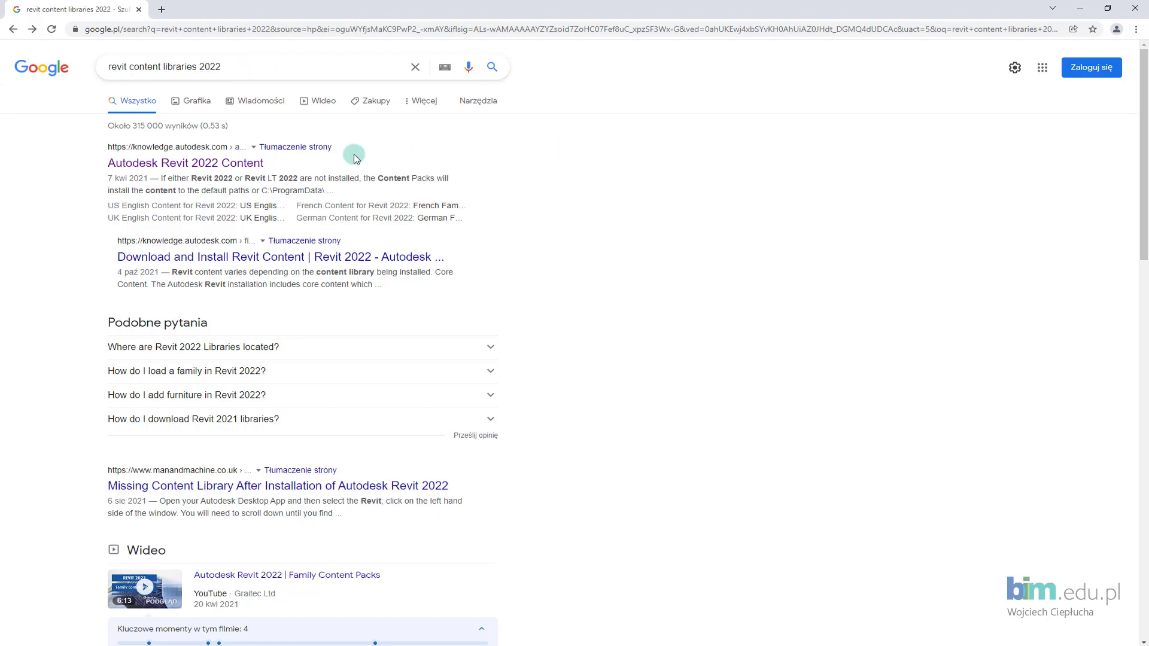
{"action": "left_click", "coordinate": [238, 164]}
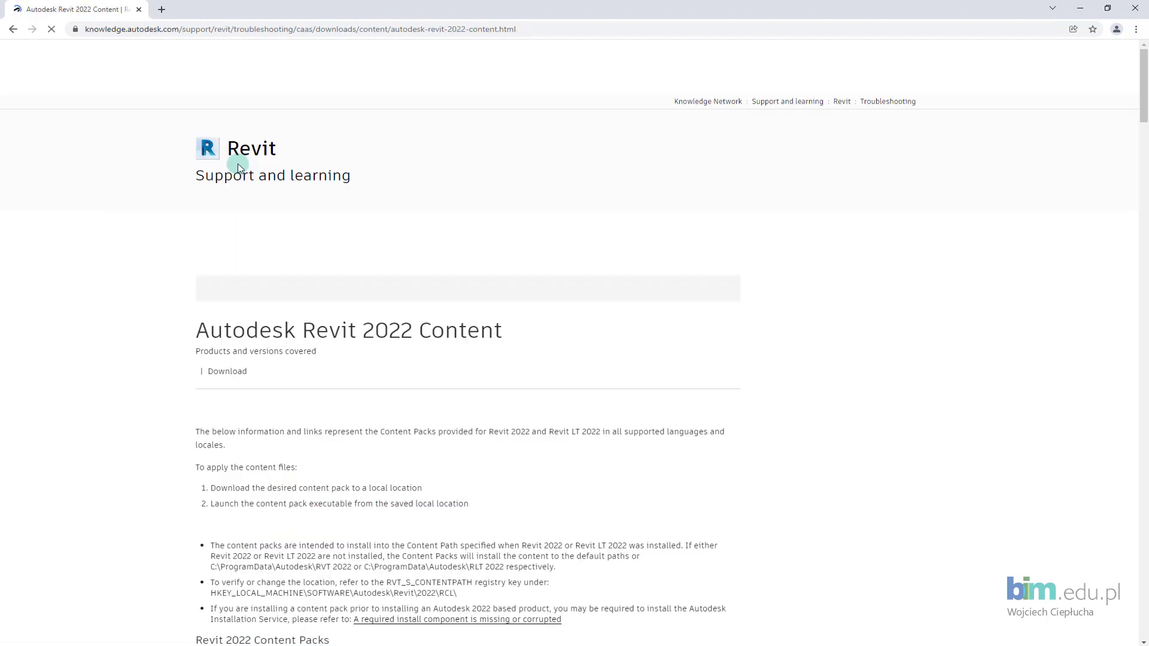
Close the survey pop-up and find 'polish' on the page to locate RVTCPPLK.exe
{"action": "scroll", "coordinate": [133, 273], "scroll_direction": "down", "scroll_amount": 5}
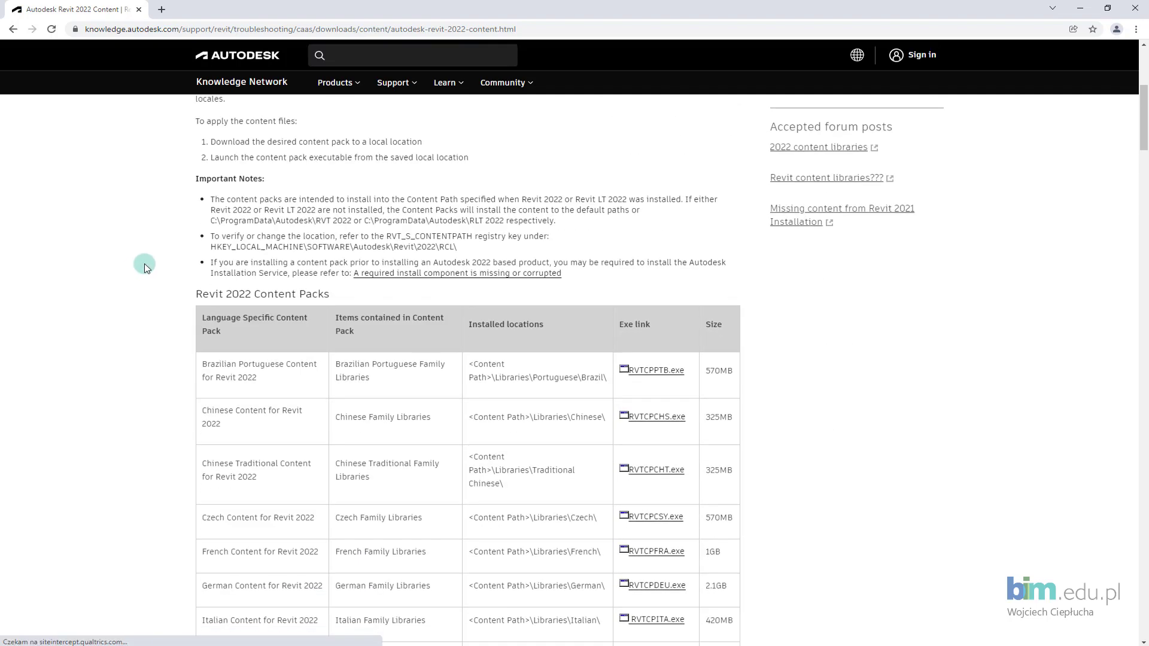
{"action": "scroll", "coordinate": [144, 264], "scroll_direction": "down", "scroll_amount": 6}
{"action": "scroll", "coordinate": [143, 264], "scroll_direction": "down", "scroll_amount": 5}
{"action": "left_click", "coordinate": [684, 276]}
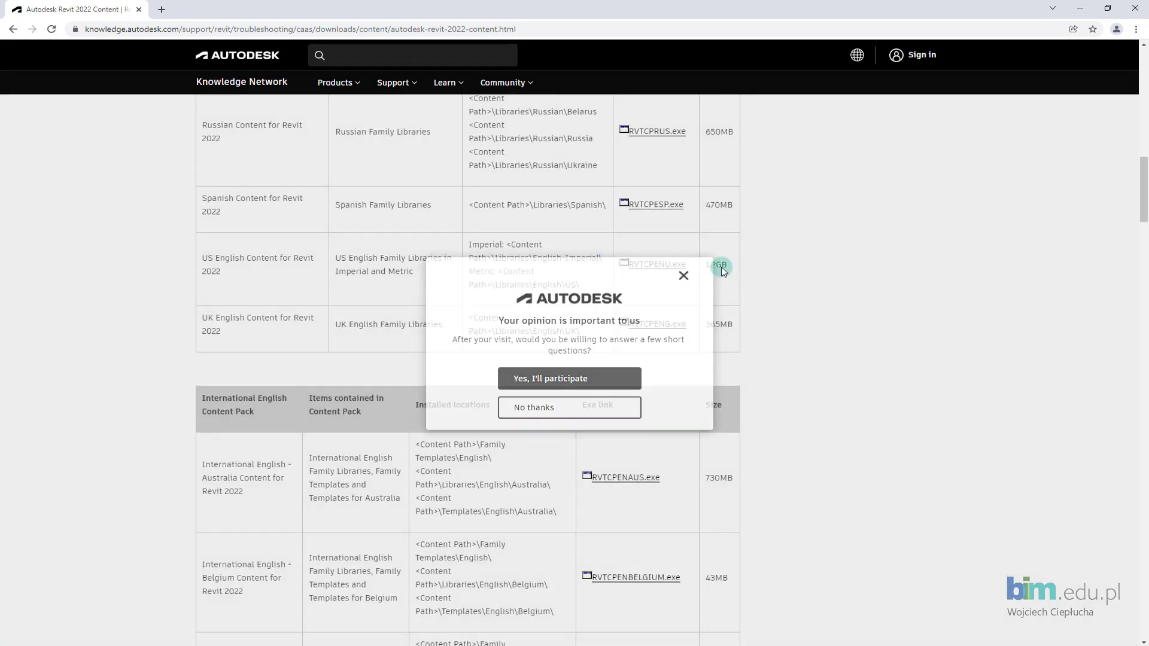
{"action": "key", "text": "ctrl+f"}
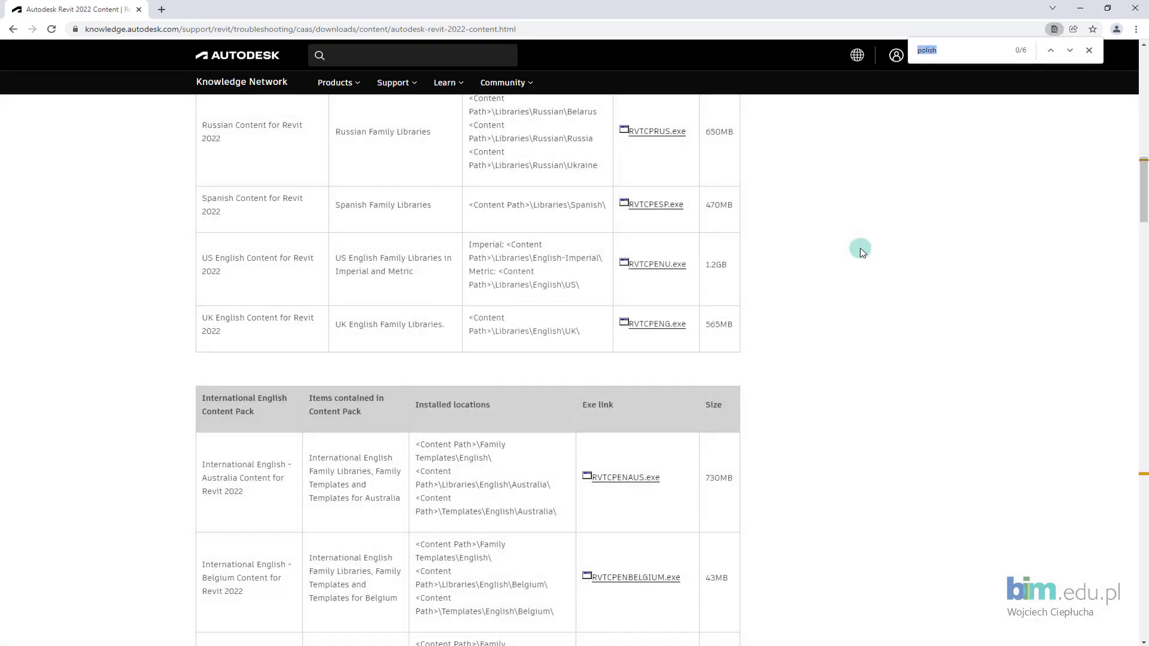
{"action": "type", "text": "polish"}
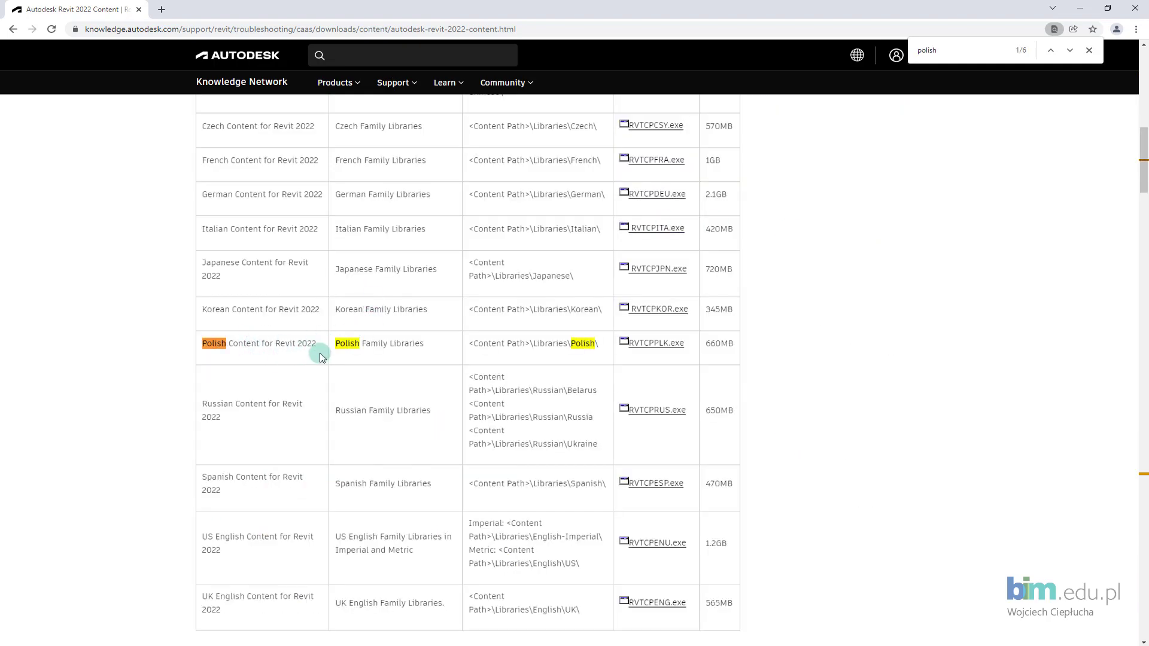
Download and run RVTCPPLK.exe to install the Polish content, then open drive C in File Explorer
{"action": "left_click", "coordinate": [661, 350]}
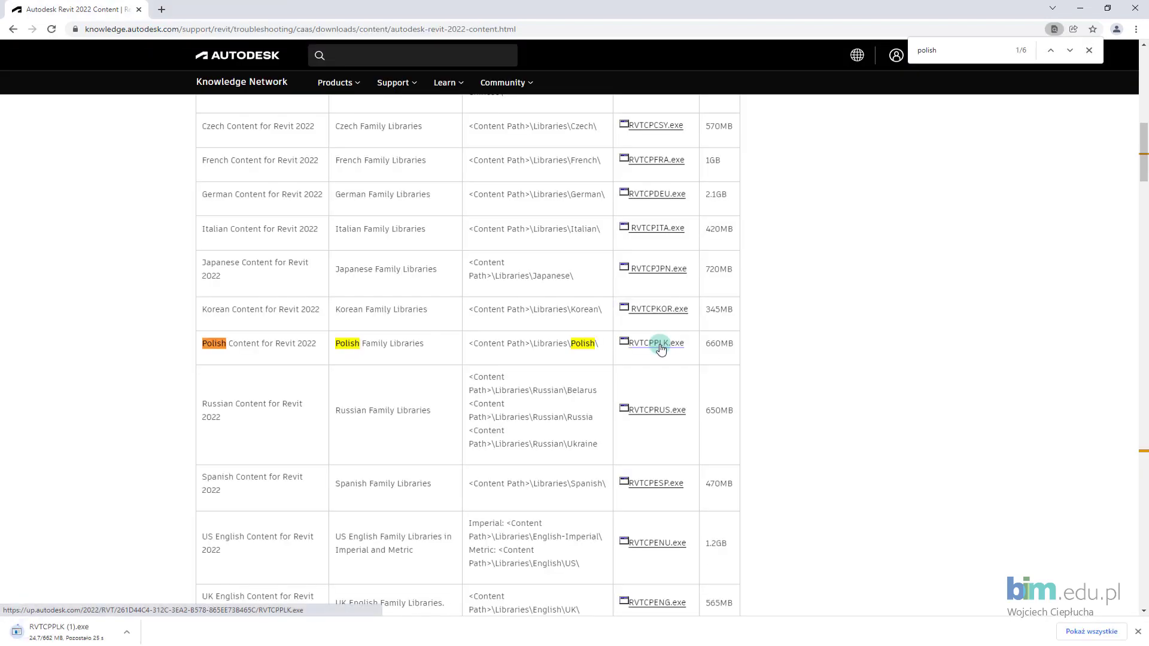
{"action": "left_click", "coordinate": [79, 636]}
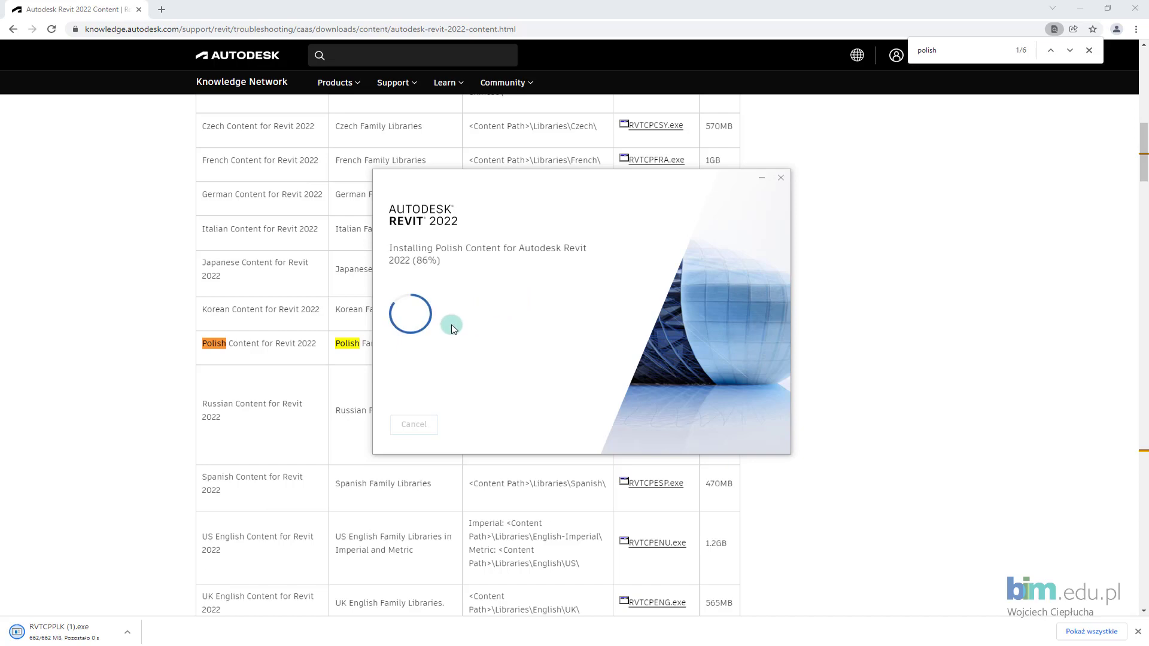
{"action": "right_click", "coordinate": [354, 569]}
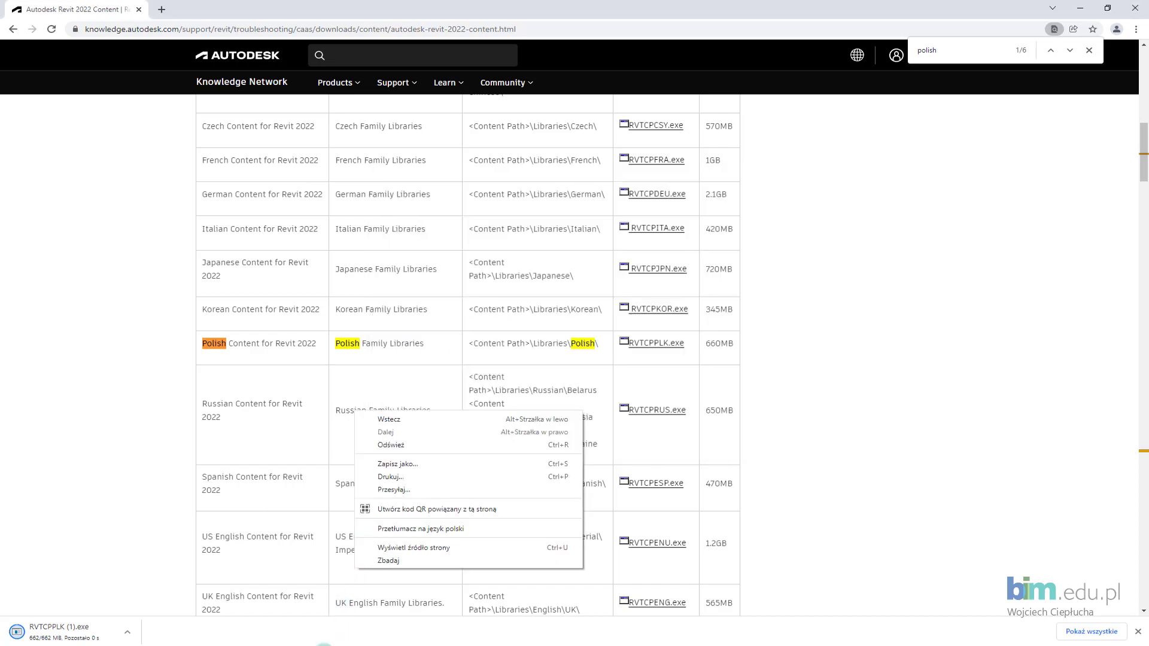
{"action": "left_click", "coordinate": [320, 645]}
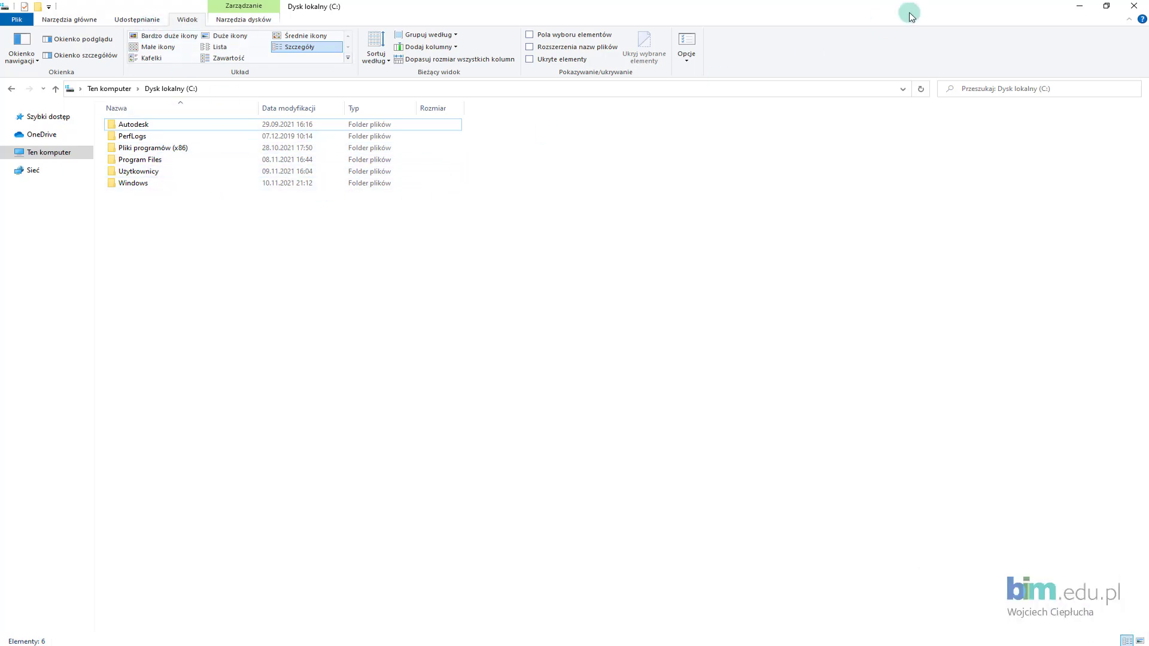
Make hidden files and folders visible in File Explorer
{"action": "left_click", "coordinate": [98, 19]}
{"action": "left_click", "coordinate": [187, 20]}
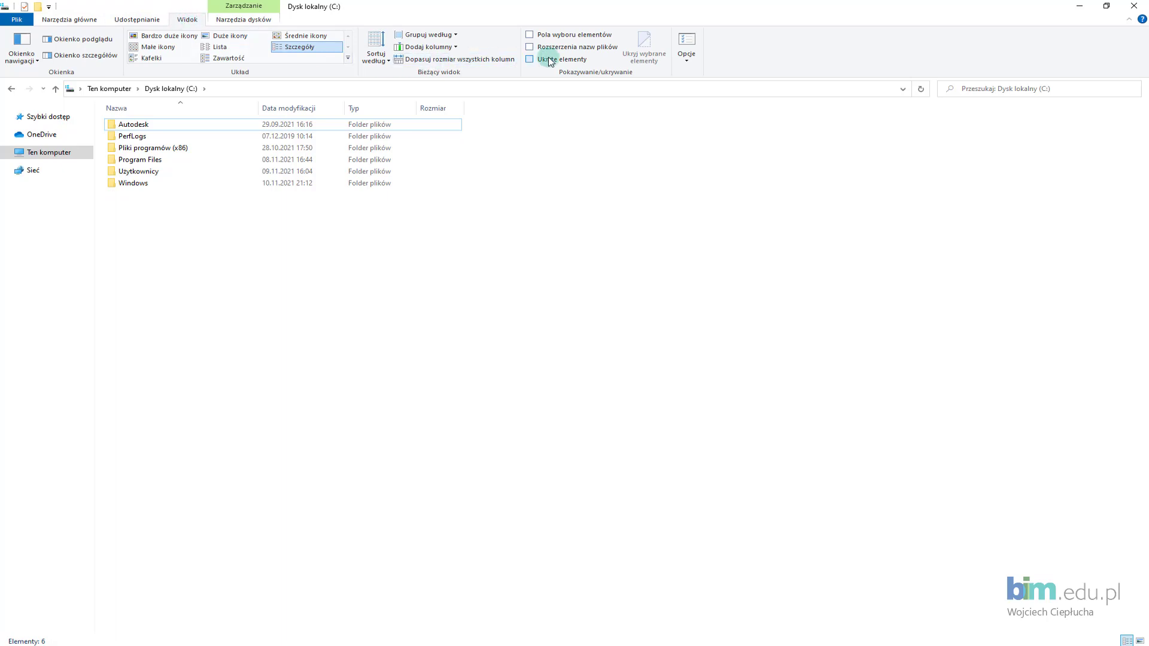
{"action": "left_click", "coordinate": [530, 59]}
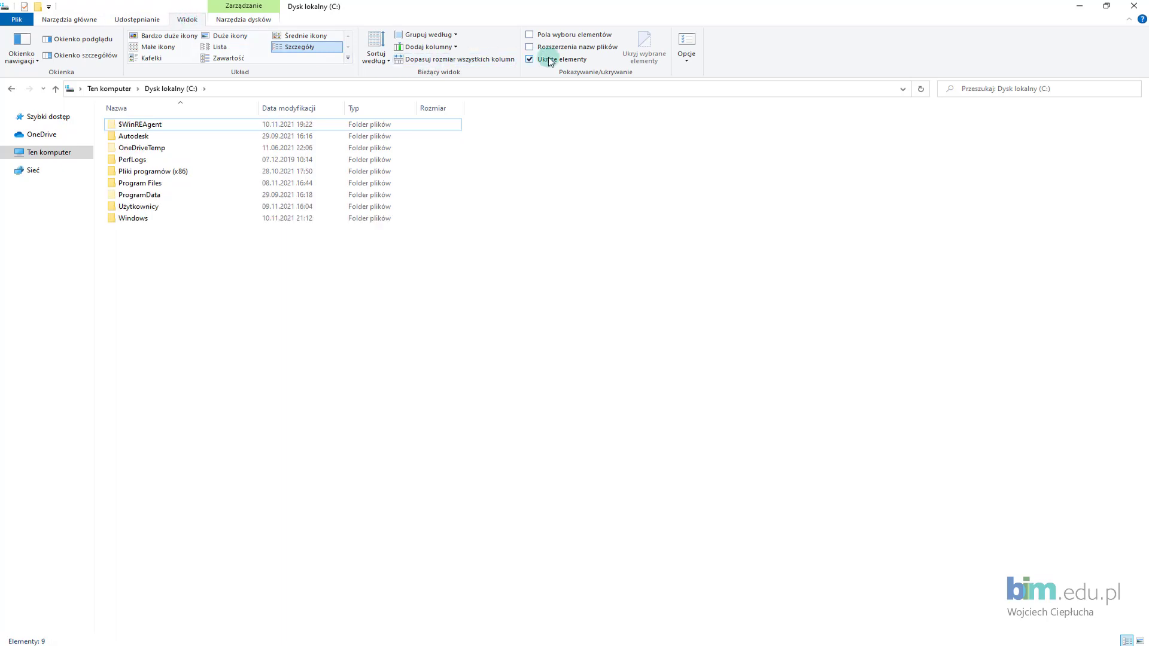
Navigate to C:\ProgramData\Autodesk\RVT 2022\Libraries
{"action": "double_click", "coordinate": [143, 195]}
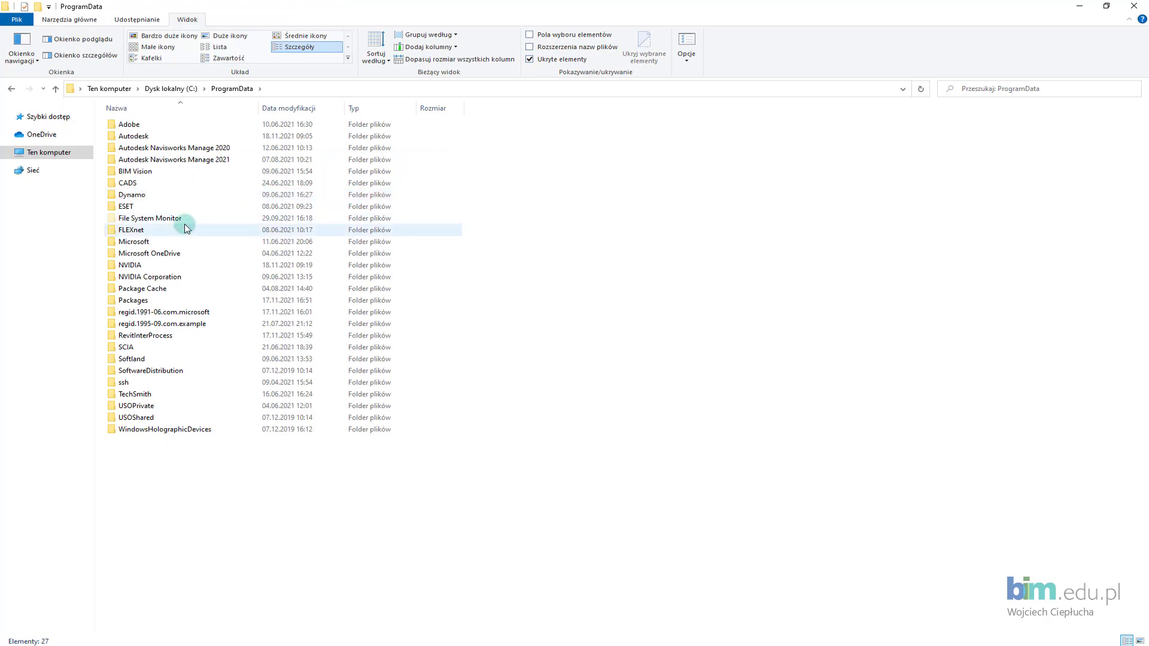
{"action": "double_click", "coordinate": [167, 135]}
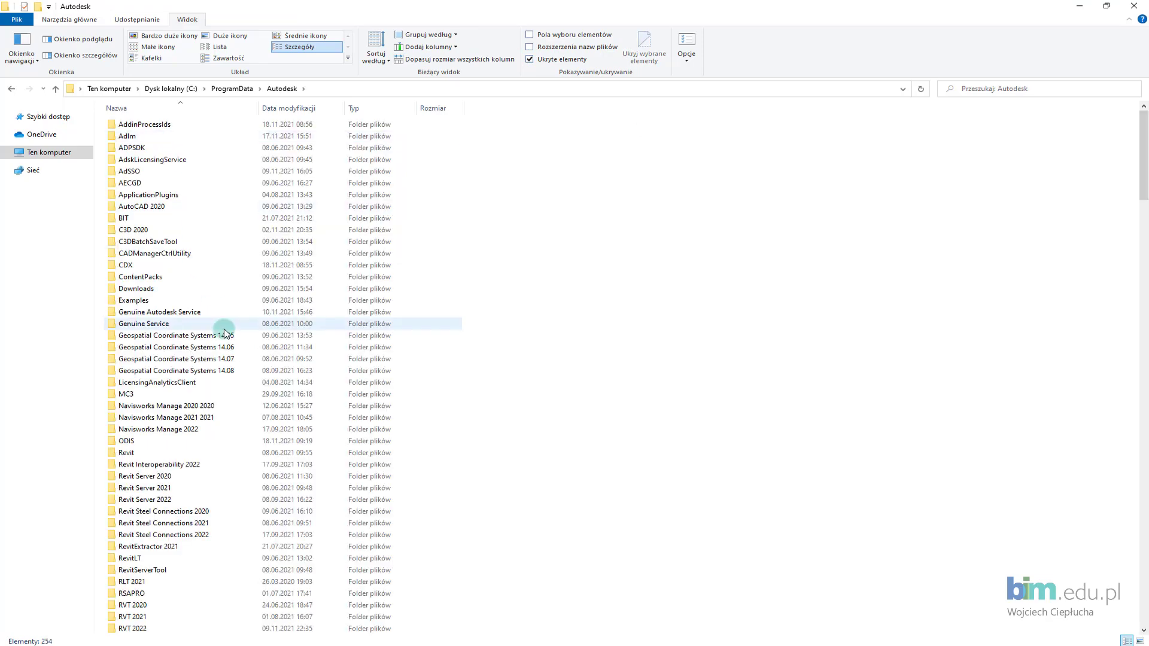
{"action": "scroll", "coordinate": [224, 333], "scroll_direction": "down", "scroll_amount": 4}
{"action": "scroll", "coordinate": [221, 329], "scroll_direction": "down", "scroll_amount": 2}
{"action": "left_click", "coordinate": [192, 418]}
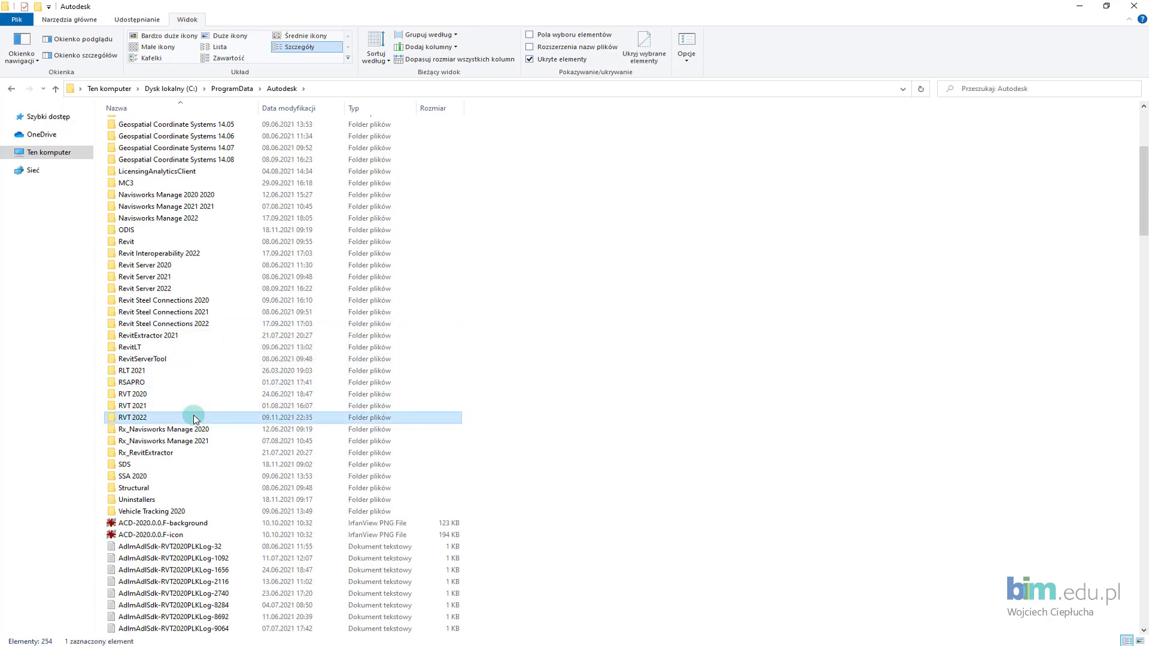
{"action": "double_click", "coordinate": [193, 417]}
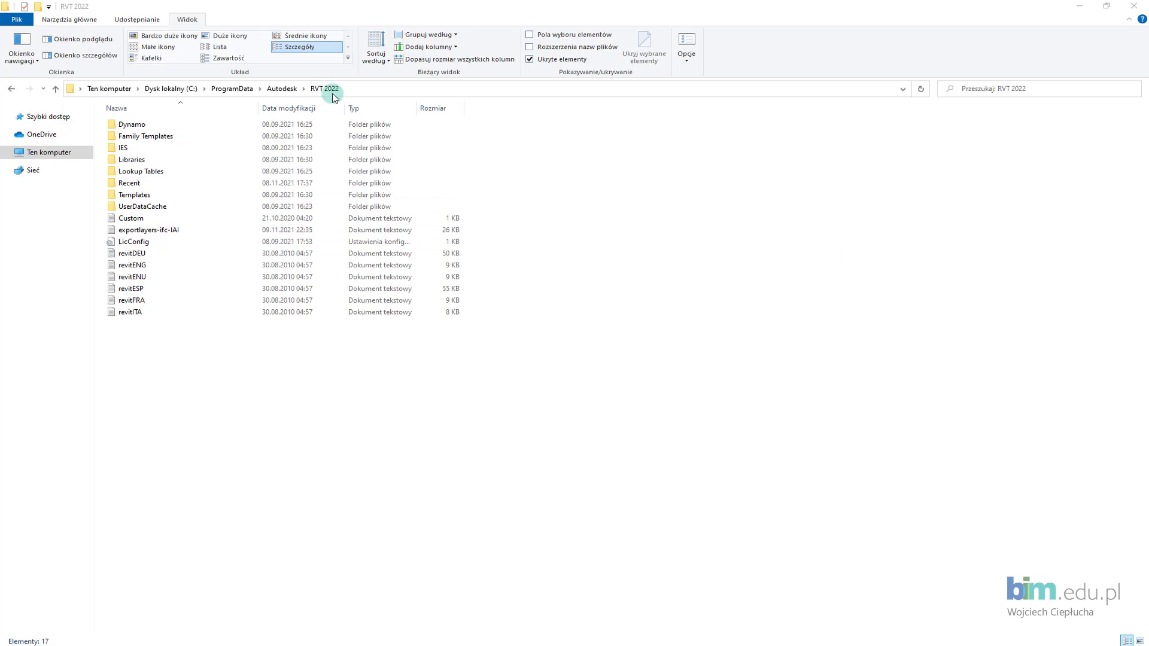
{"action": "double_click", "coordinate": [182, 158]}
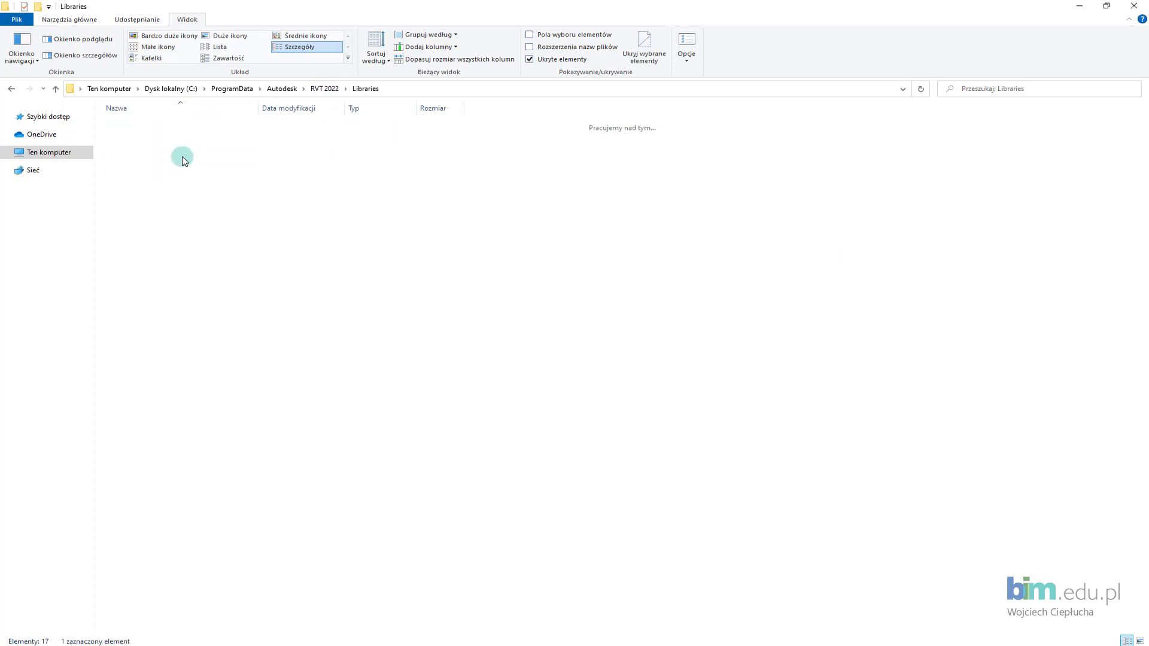
Browse the Polish library folder, including Słupy konstrukcyjne, then return to Libraries
{"action": "left_click", "coordinate": [160, 230]}
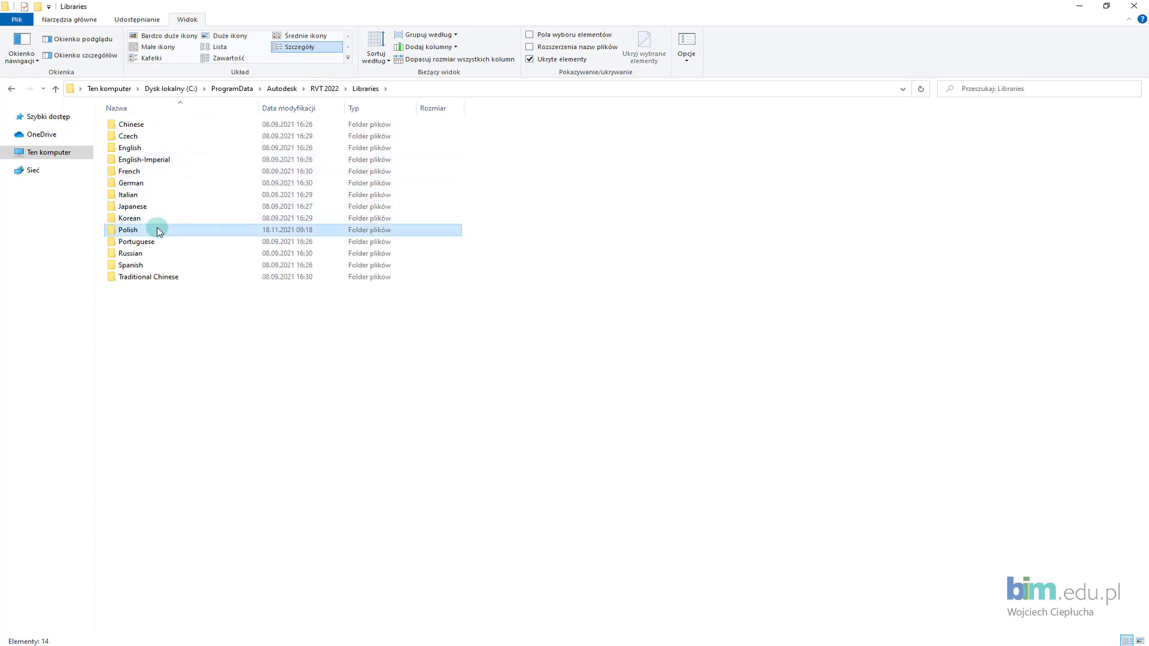
{"action": "double_click", "coordinate": [160, 231]}
{"action": "scroll", "coordinate": [173, 216], "scroll_direction": "down", "scroll_amount": 2}
{"action": "scroll", "coordinate": [175, 211], "scroll_direction": "up", "scroll_amount": 2}
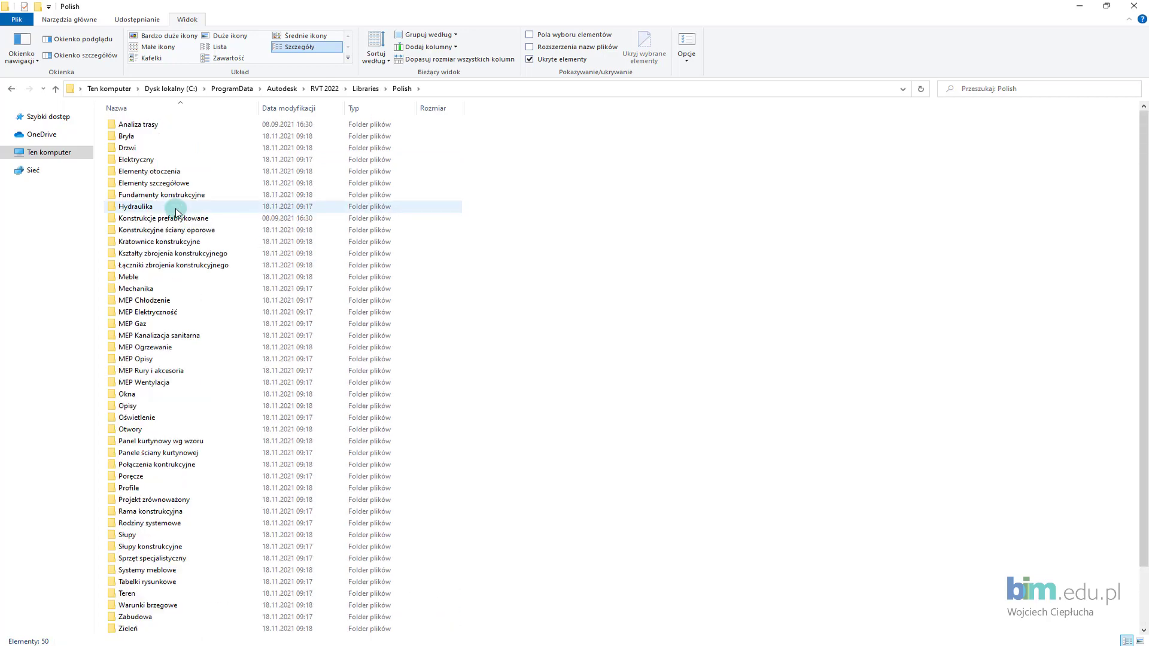
{"action": "scroll", "coordinate": [214, 426], "scroll_direction": "down", "scroll_amount": 2}
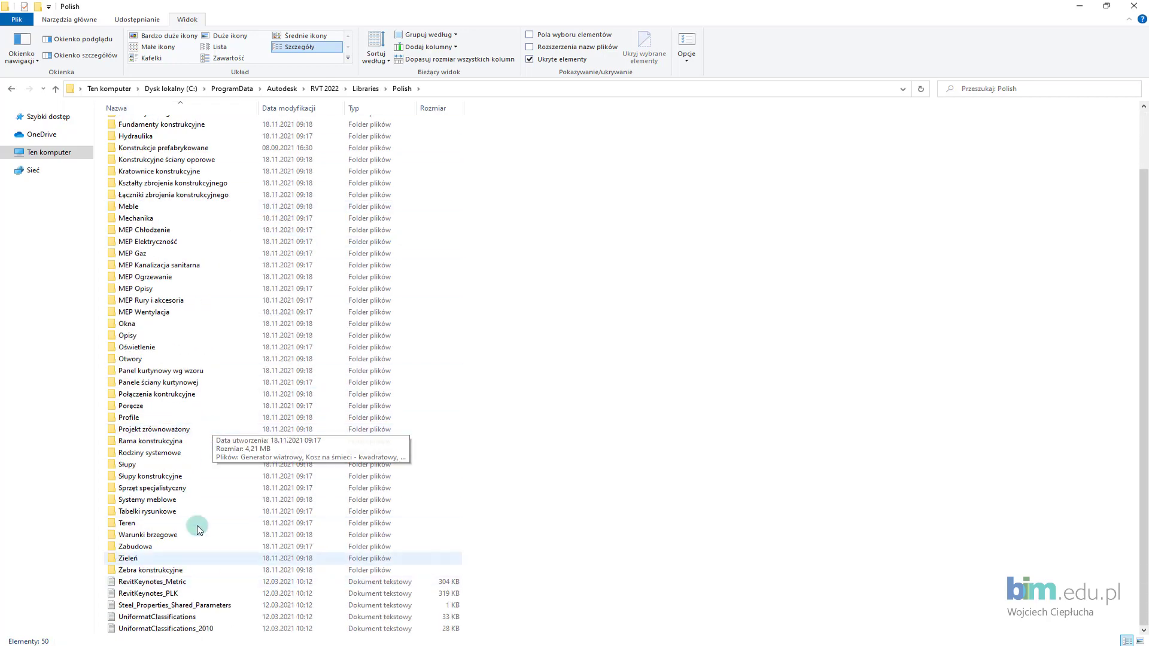
{"action": "left_click", "coordinate": [179, 476]}
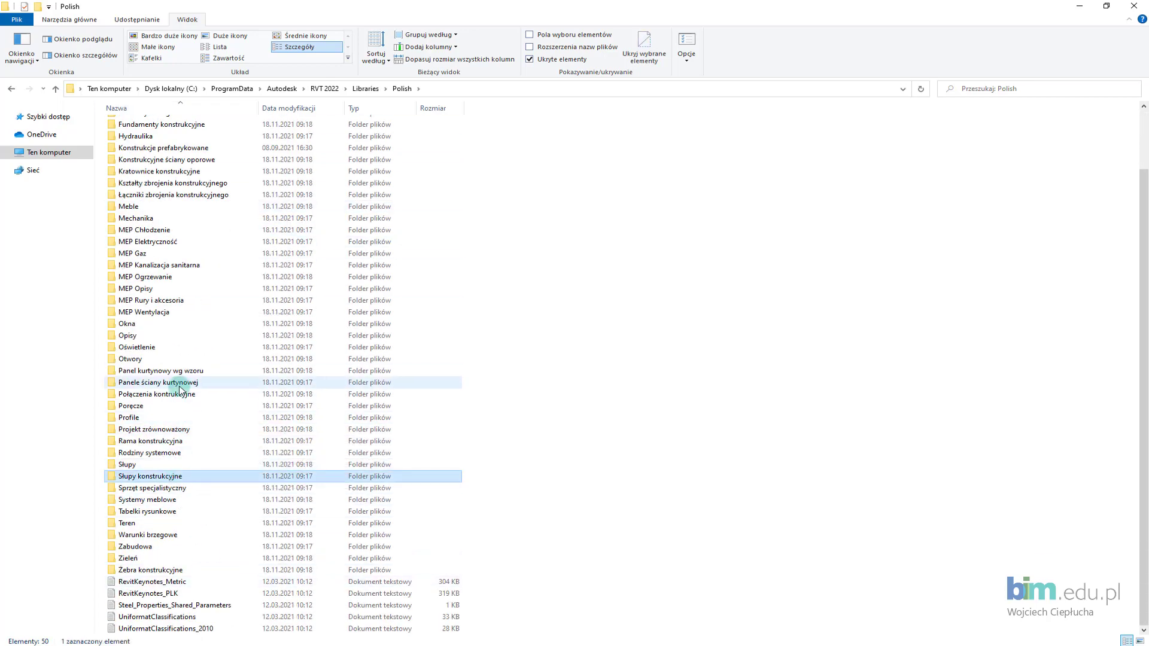
{"action": "scroll", "coordinate": [180, 388], "scroll_direction": "up", "scroll_amount": 1}
{"action": "scroll", "coordinate": [182, 375], "scroll_direction": "up", "scroll_amount": 1}
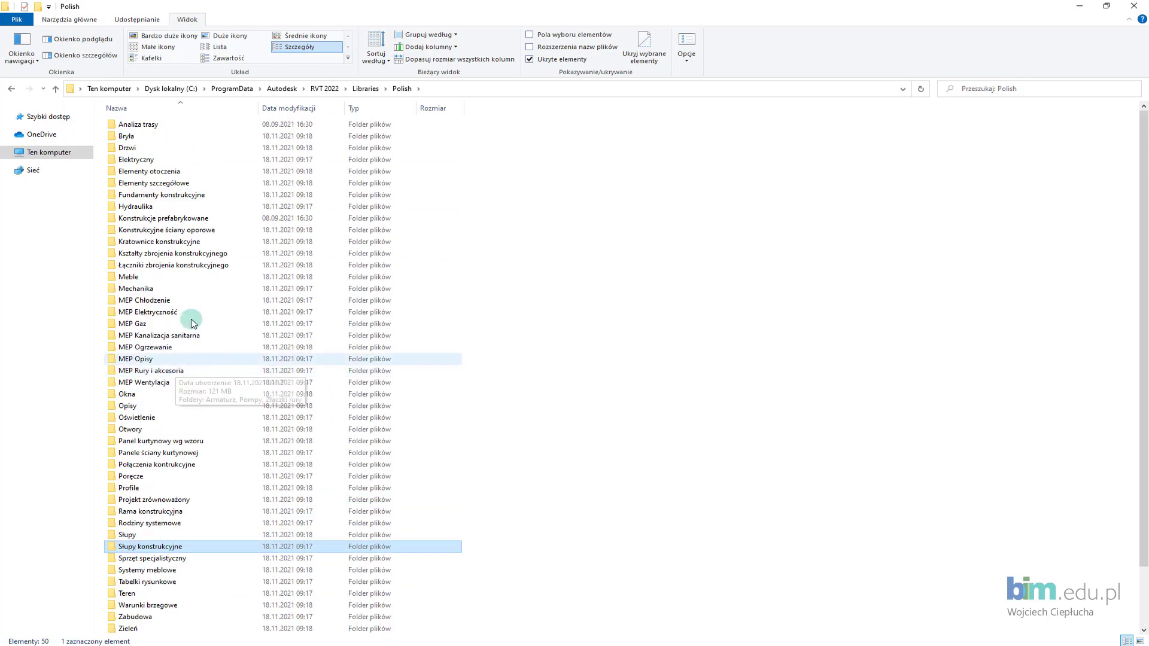
{"action": "left_click", "coordinate": [363, 90]}
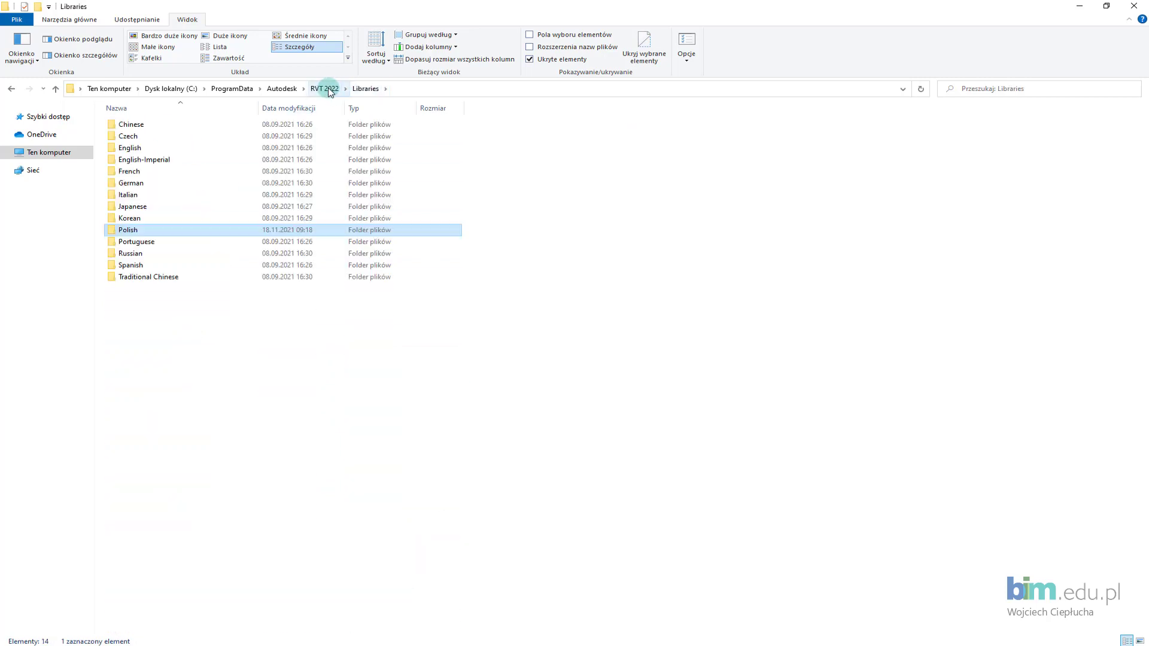
Browse to RVT 2022\Templates\Polish and select the DefaultPOLPLK template among its eight files
{"action": "left_click", "coordinate": [327, 89]}
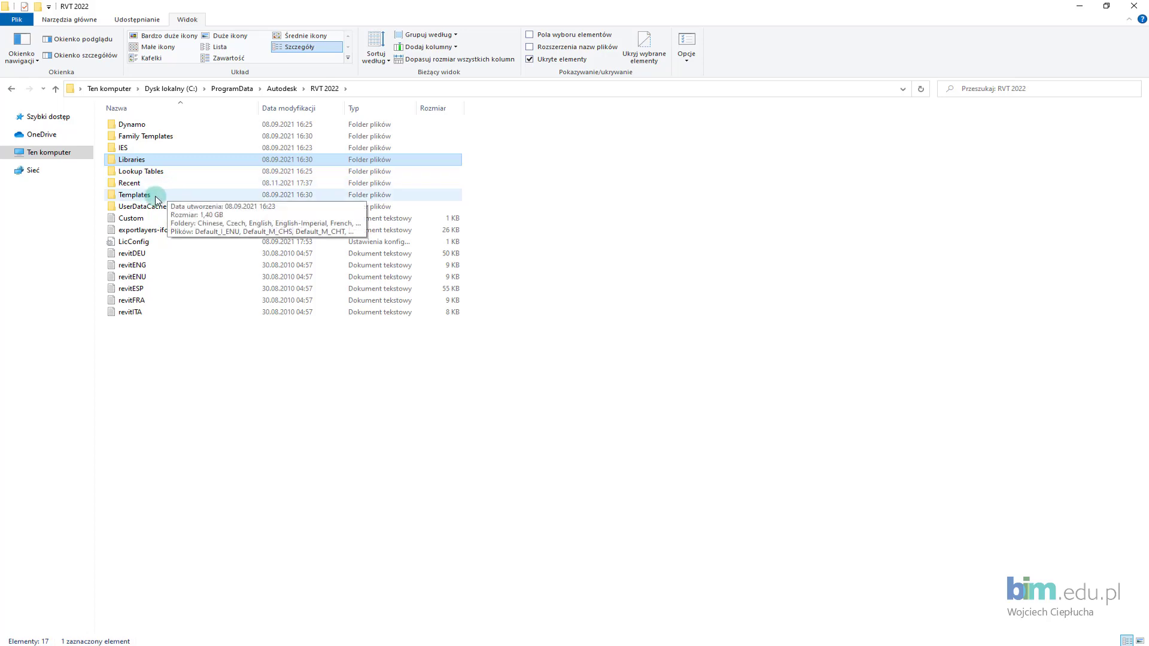
{"action": "double_click", "coordinate": [144, 194]}
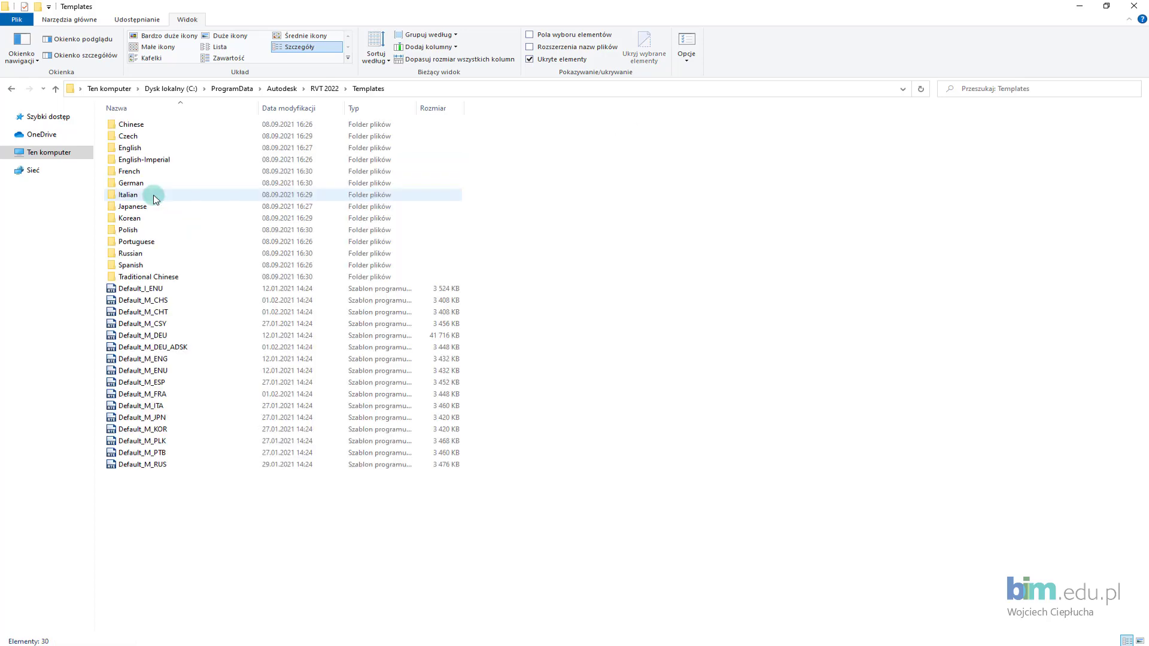
{"action": "left_click", "coordinate": [157, 234]}
{"action": "double_click", "coordinate": [157, 234]}
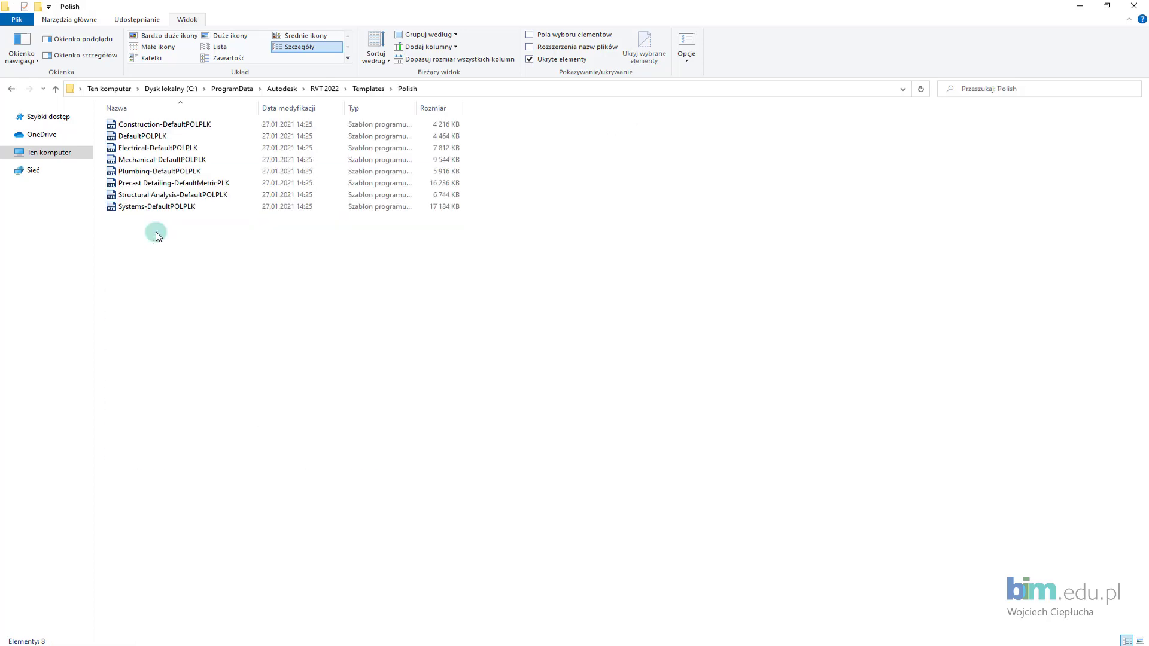
{"action": "left_click_drag", "start_coordinate": [230, 256], "coordinate": [142, 102]}
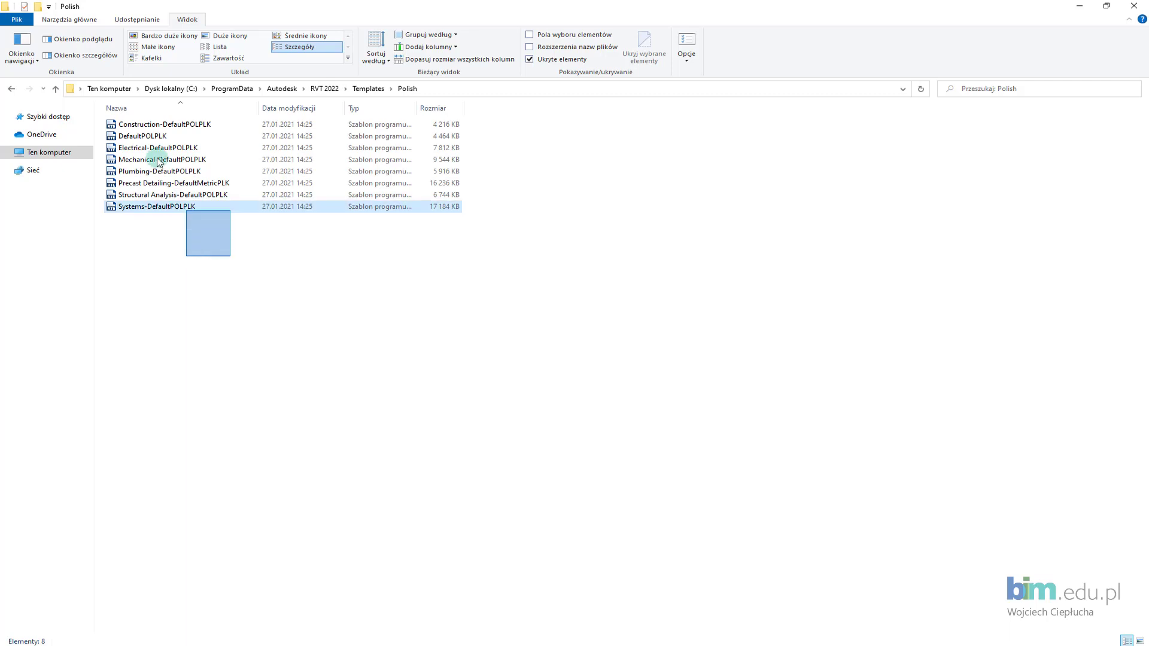
{"action": "left_click", "coordinate": [272, 251]}
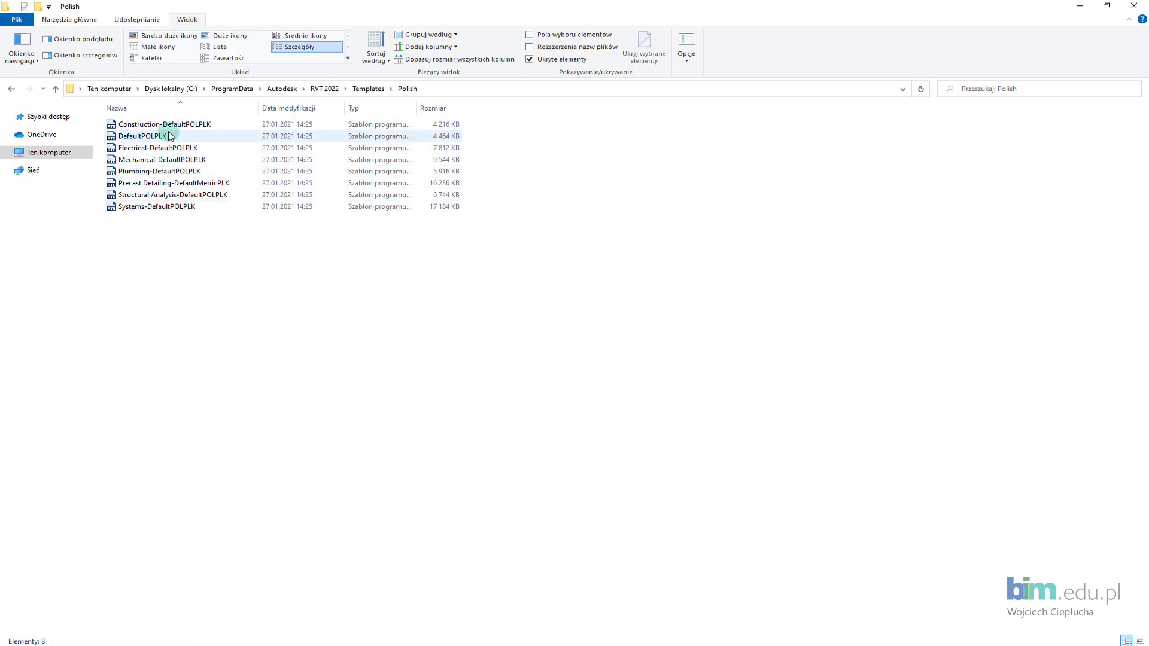
{"action": "left_click", "coordinate": [210, 137]}
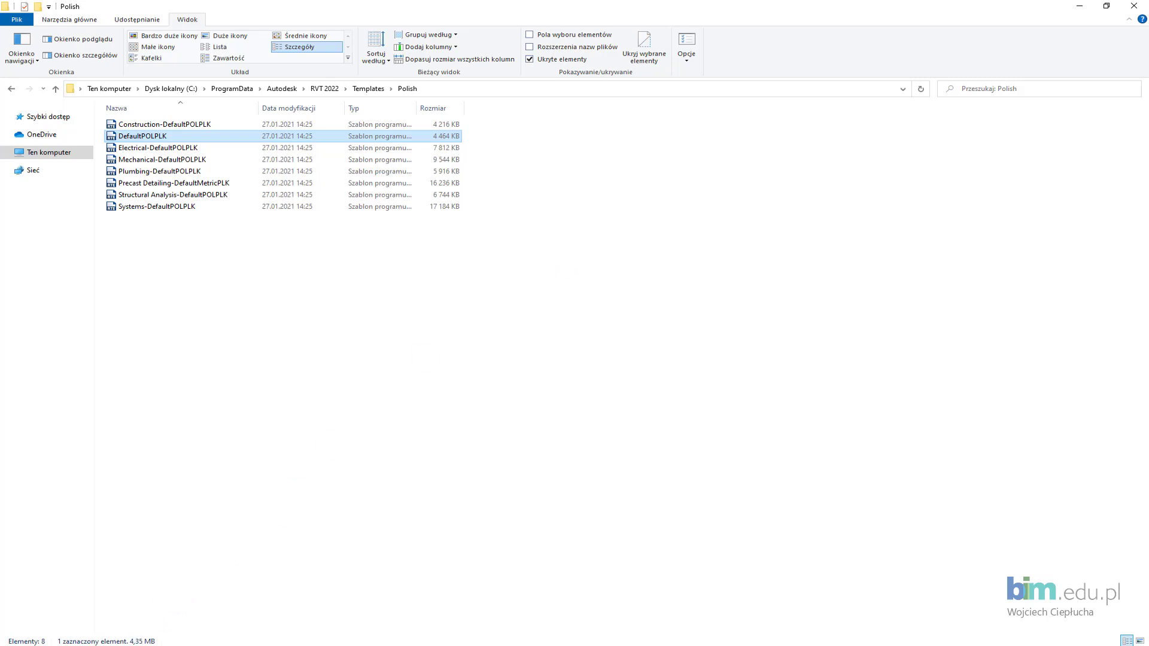
Search Windows for 'aplik' and launch the Autodesk desktop app
{"action": "key", "text": "super"}
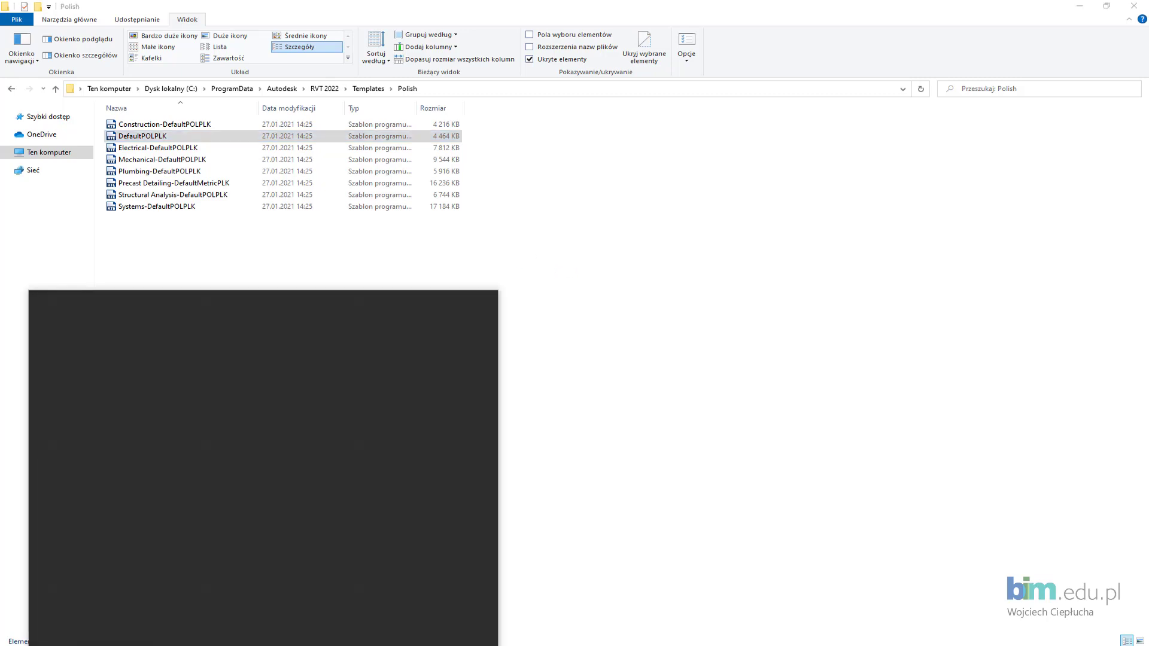
{"action": "type", "text": "aplik"}
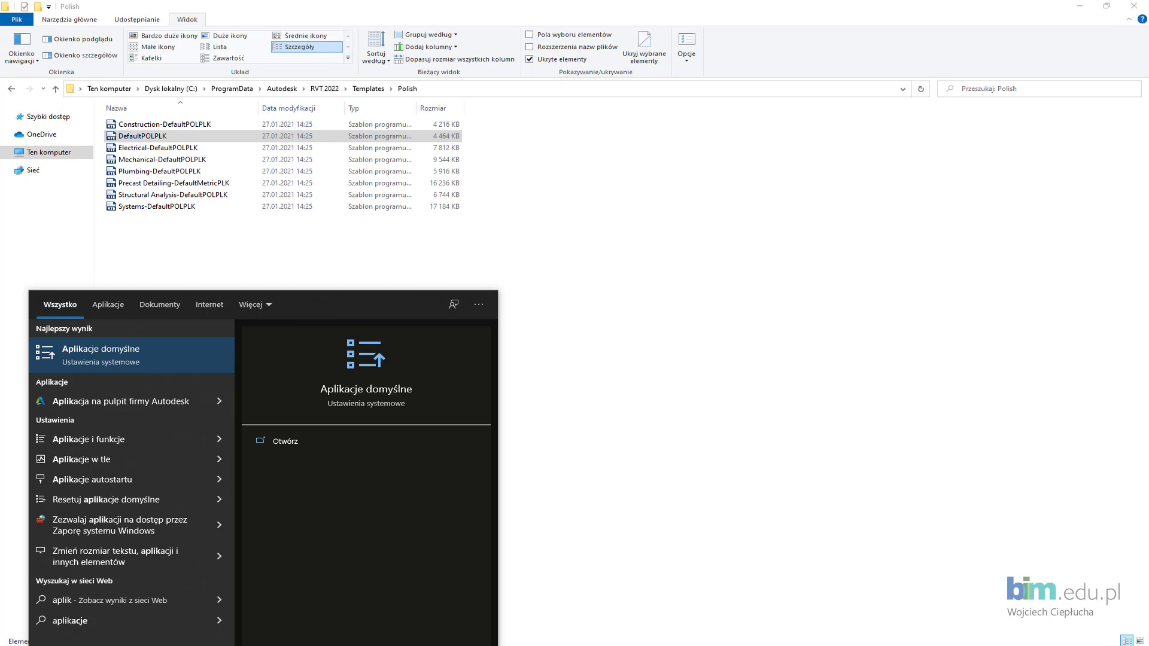
{"action": "key", "text": "Down"}
{"action": "key", "text": "Return"}
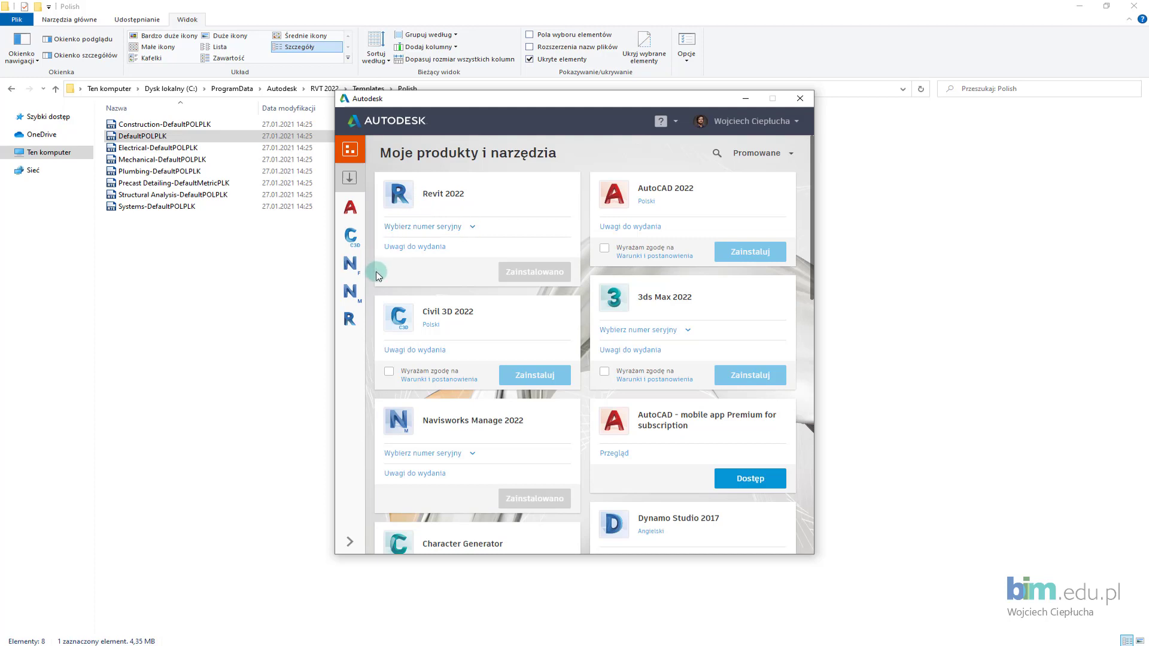
Show the Revit updates and start downloading the Revit 2022.1.1 Hotfix (870.0 MB)
{"action": "left_click", "coordinate": [350, 322]}
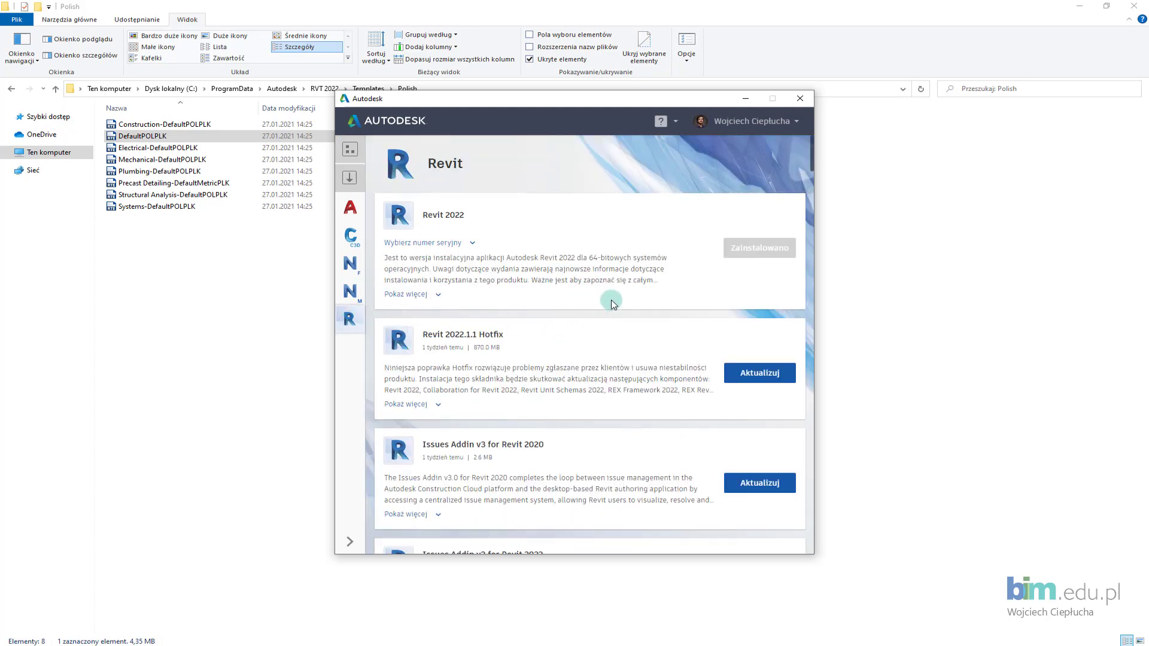
{"action": "scroll", "coordinate": [611, 304], "scroll_direction": "down", "scroll_amount": 2}
{"action": "scroll", "coordinate": [609, 290], "scroll_direction": "down", "scroll_amount": 1}
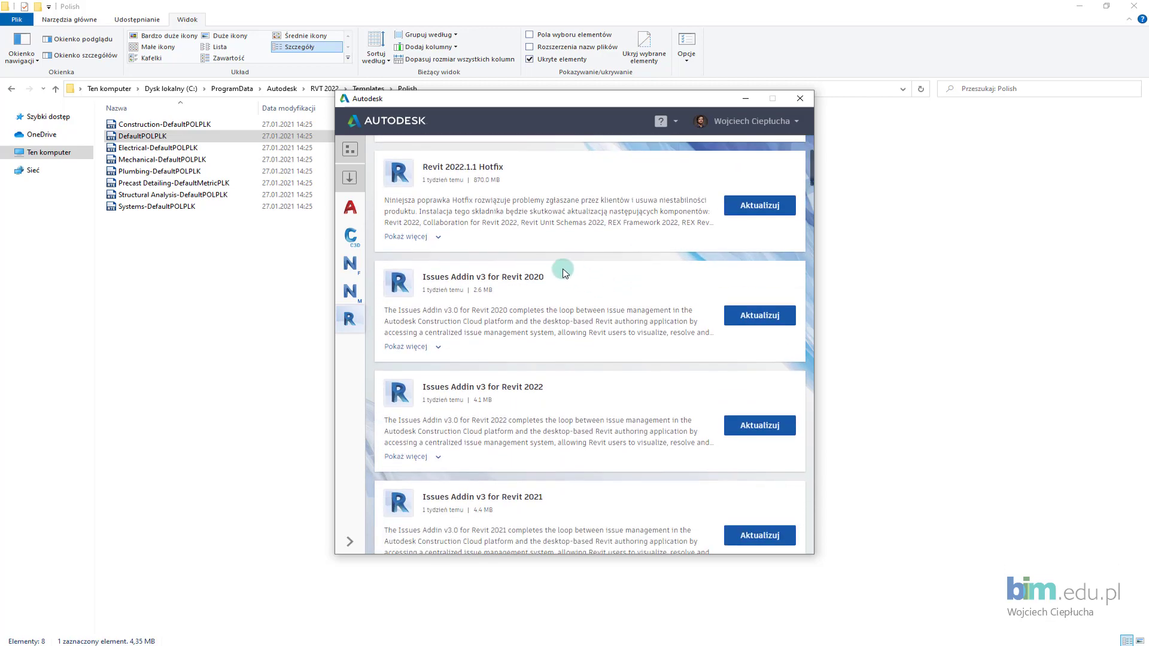
{"action": "scroll", "coordinate": [566, 281], "scroll_direction": "down", "scroll_amount": 2}
{"action": "scroll", "coordinate": [539, 275], "scroll_direction": "up", "scroll_amount": 2}
{"action": "scroll", "coordinate": [592, 282], "scroll_direction": "up", "scroll_amount": 2}
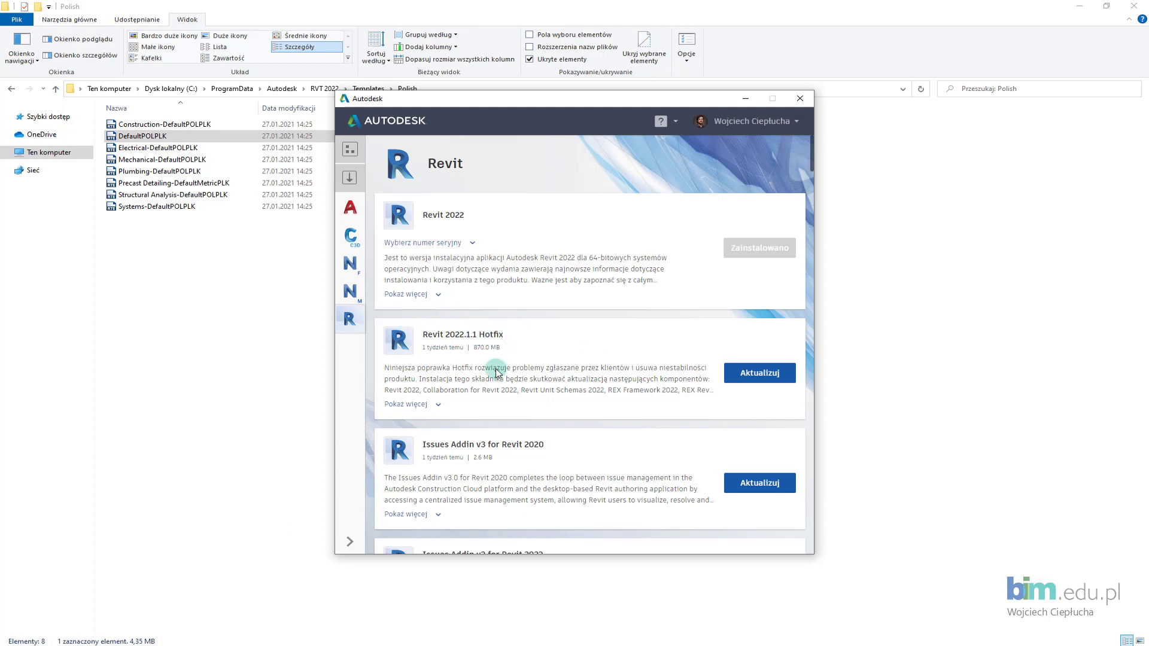
{"action": "scroll", "coordinate": [642, 363], "scroll_direction": "down", "scroll_amount": 1}
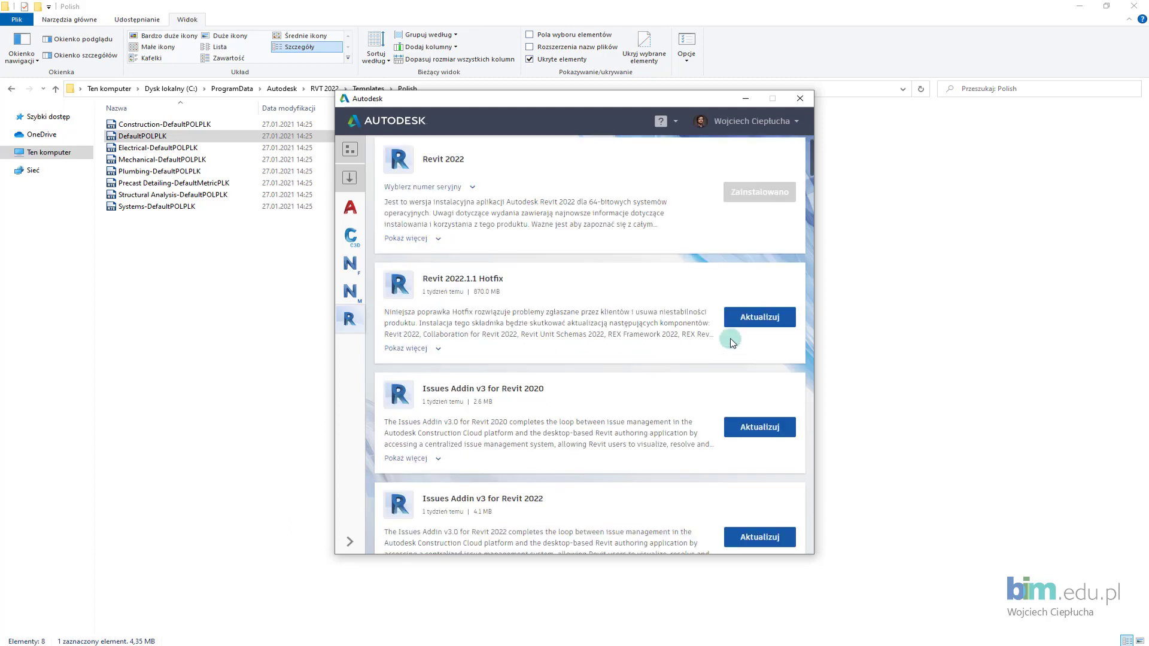
{"action": "left_click", "coordinate": [753, 320]}
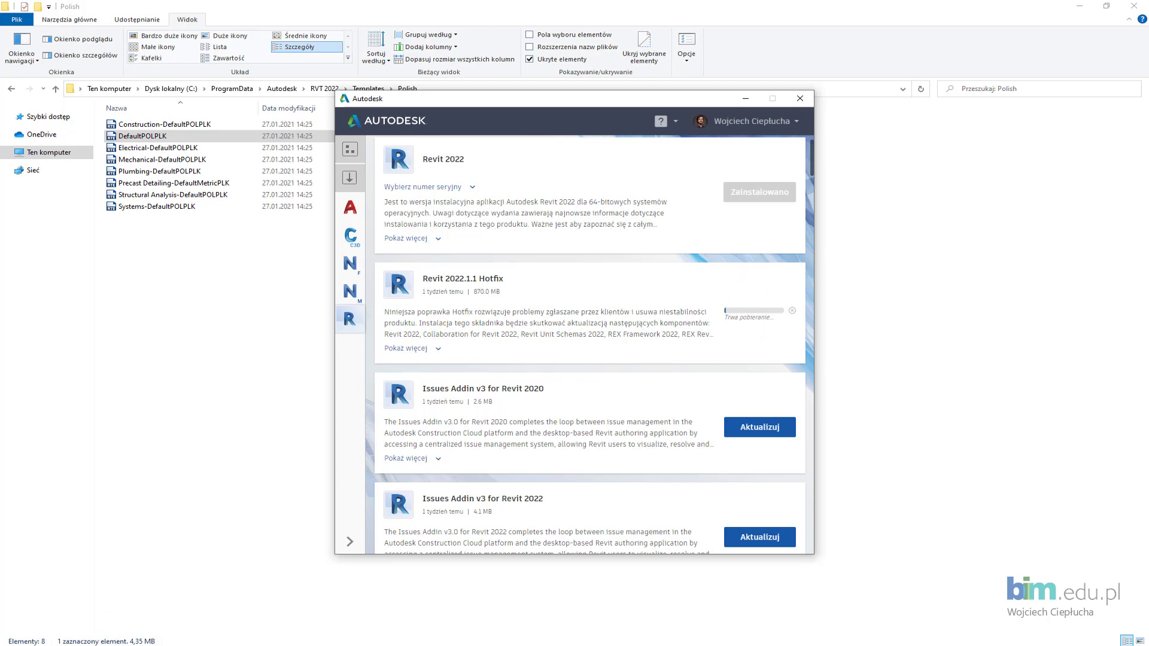
Move the Autodesk window aside and start Revit 2022 from a Windows search for 'revit'
{"action": "left_click_drag", "start_coordinate": [609, 98], "coordinate": [633, 85]}
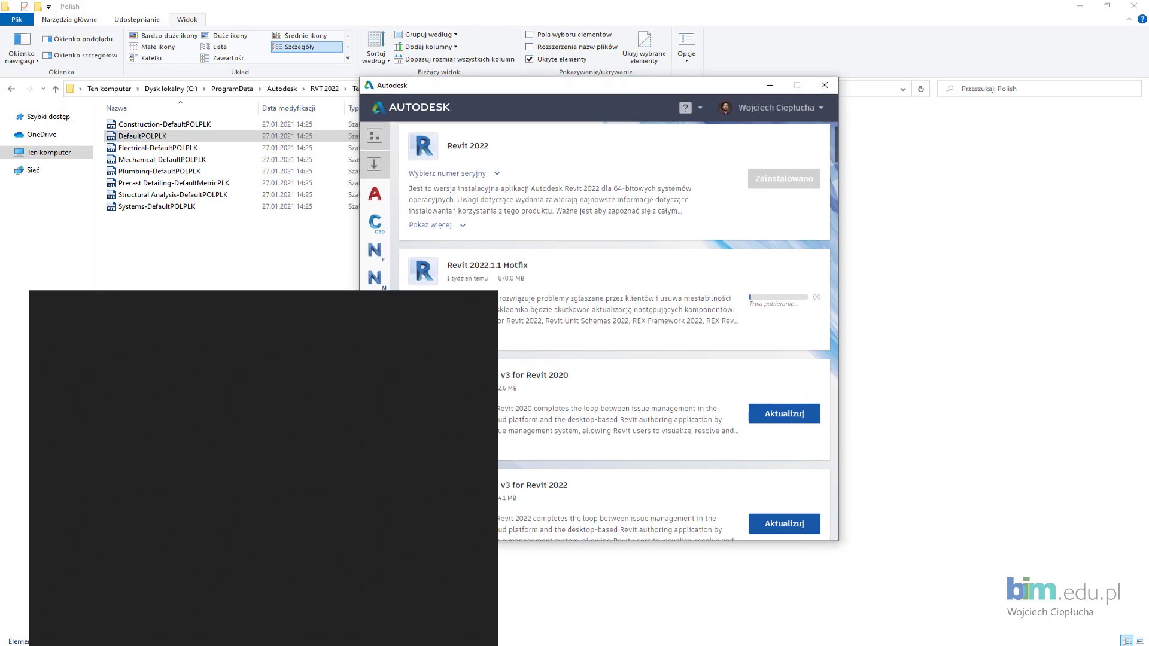
{"action": "type", "text": "revit"}
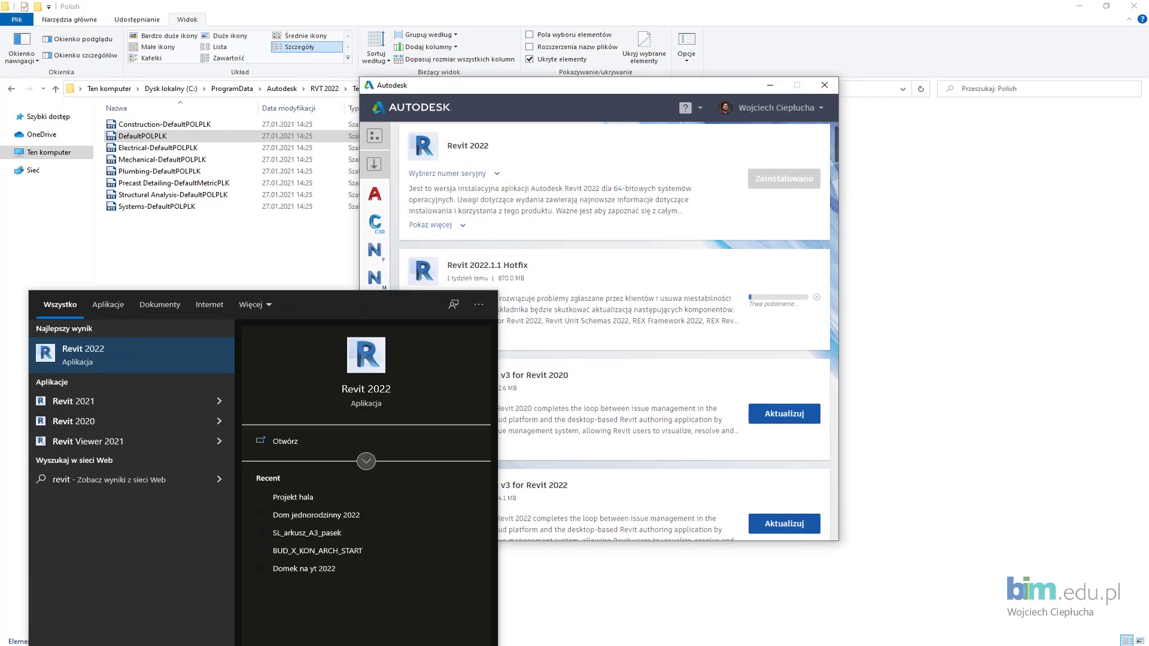
{"action": "key", "text": "Return"}
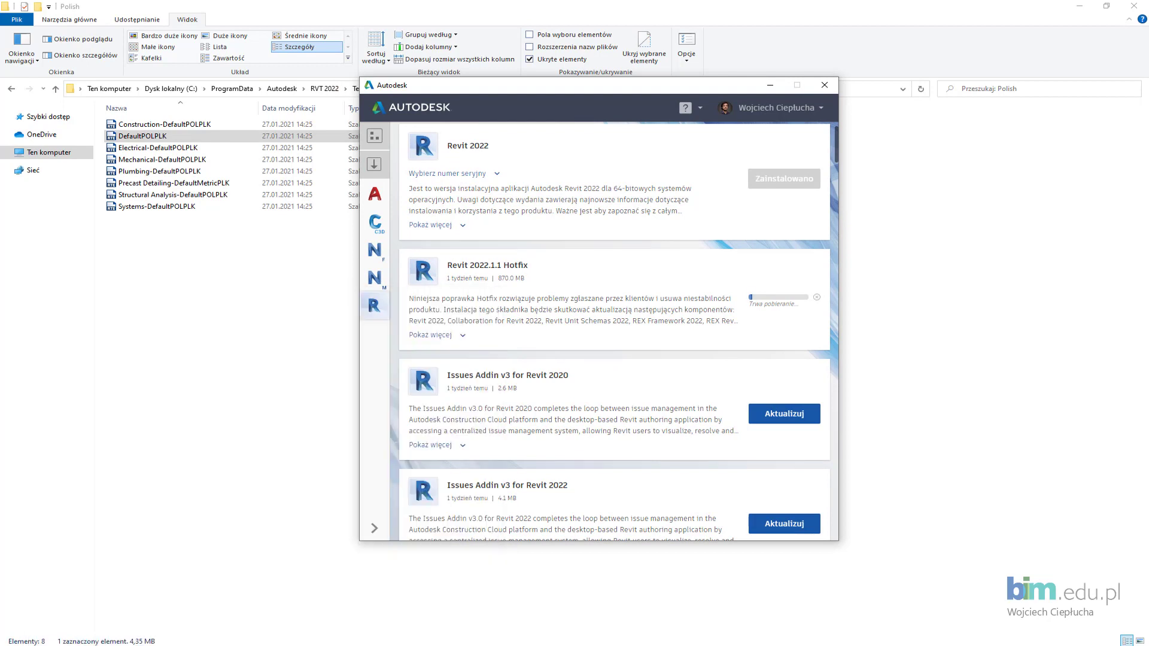